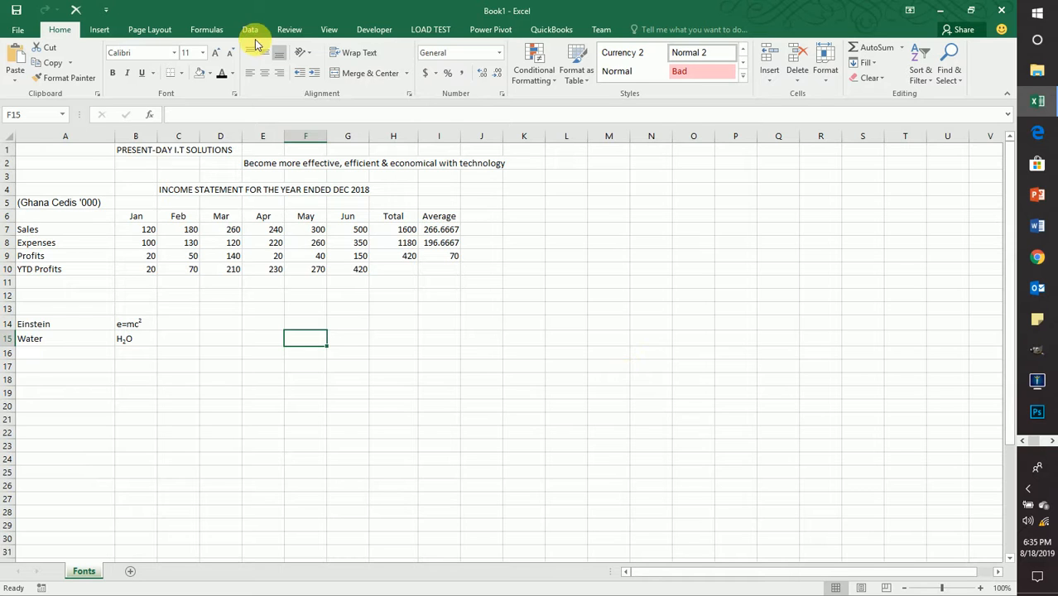
pyautogui.click(183, 75)
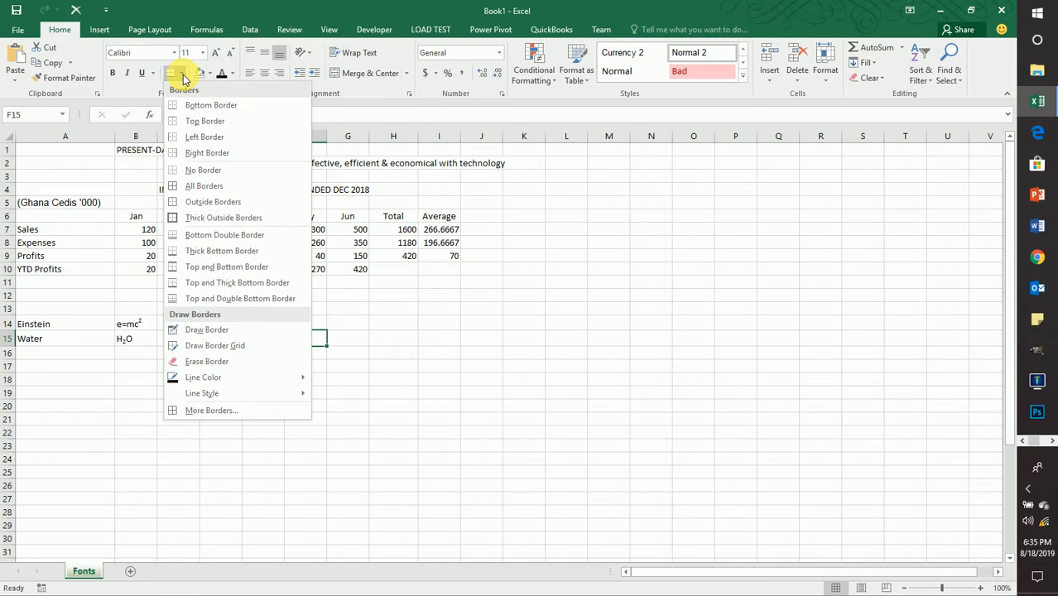
pyautogui.click(152, 73)
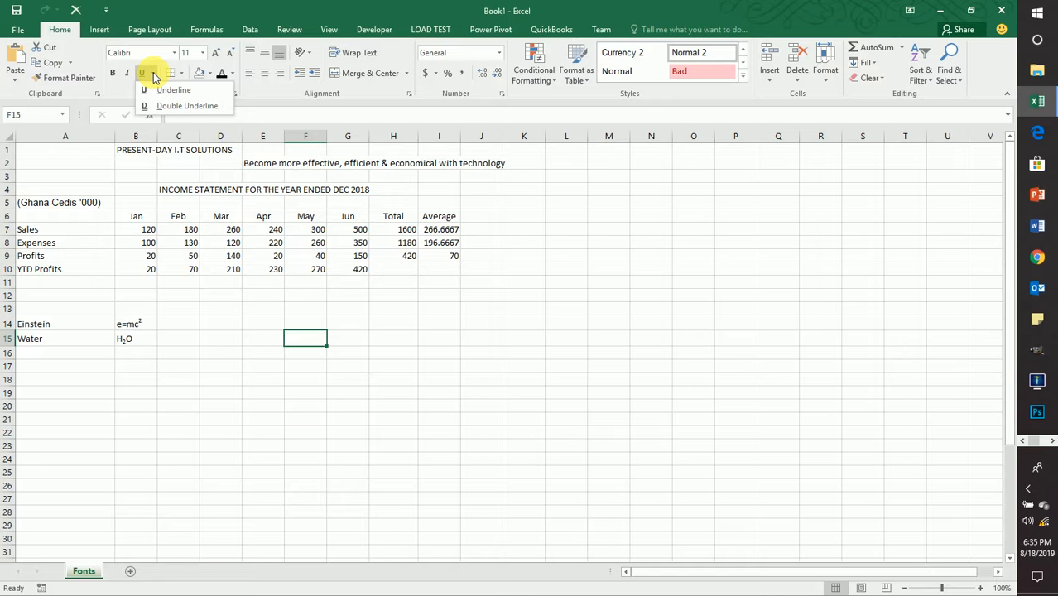
pyautogui.click(369, 310)
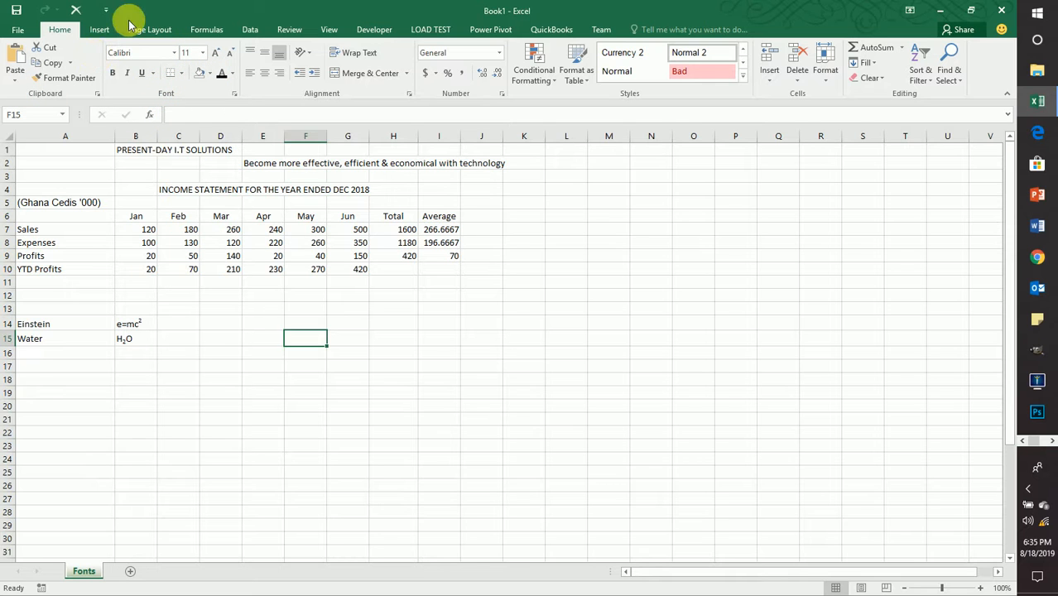
pyautogui.click(100, 32)
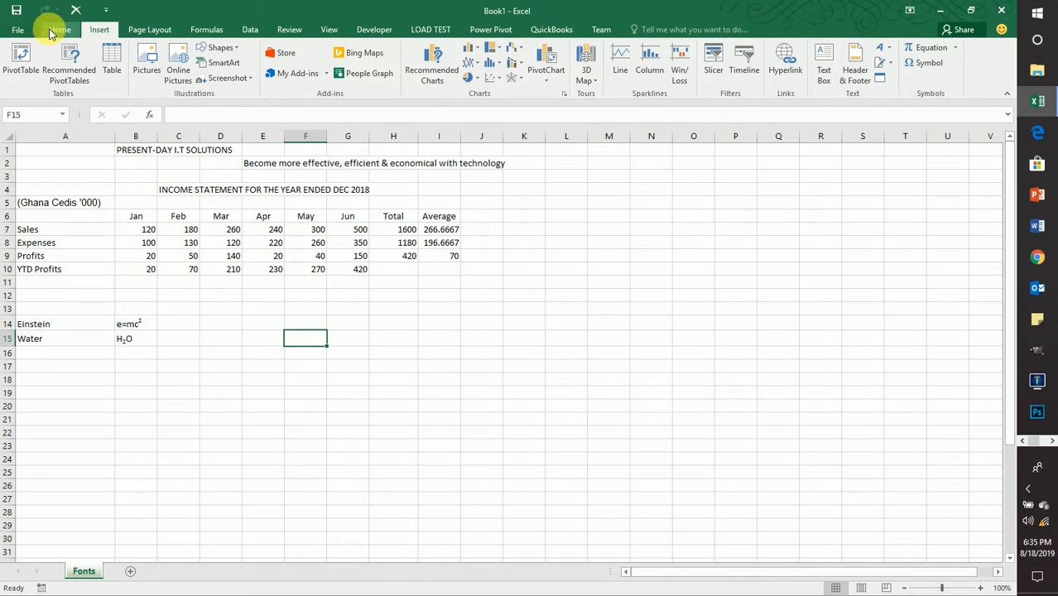
pyautogui.click(147, 30)
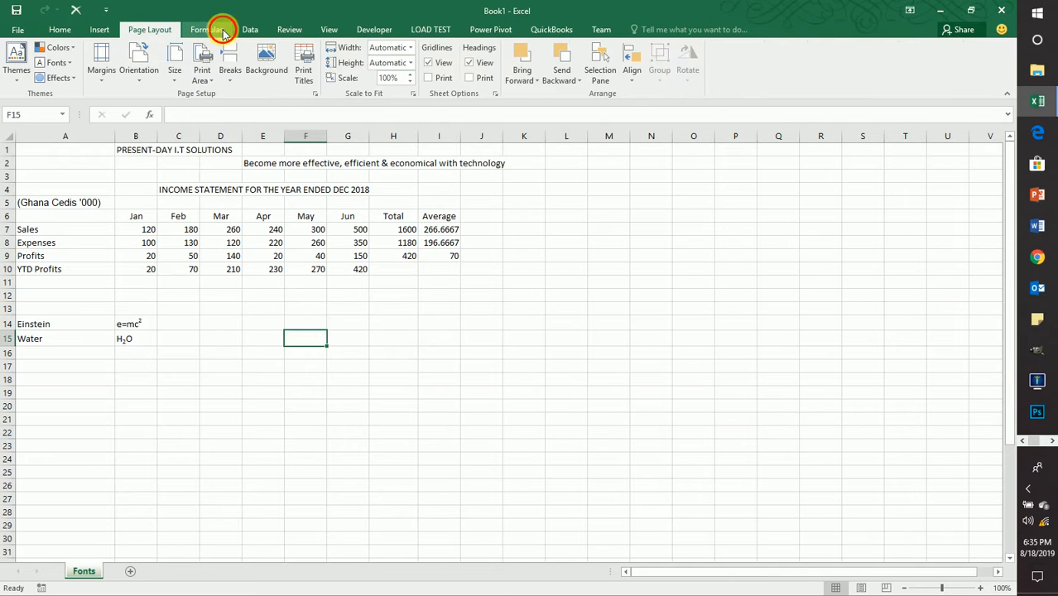
pyautogui.click(220, 30)
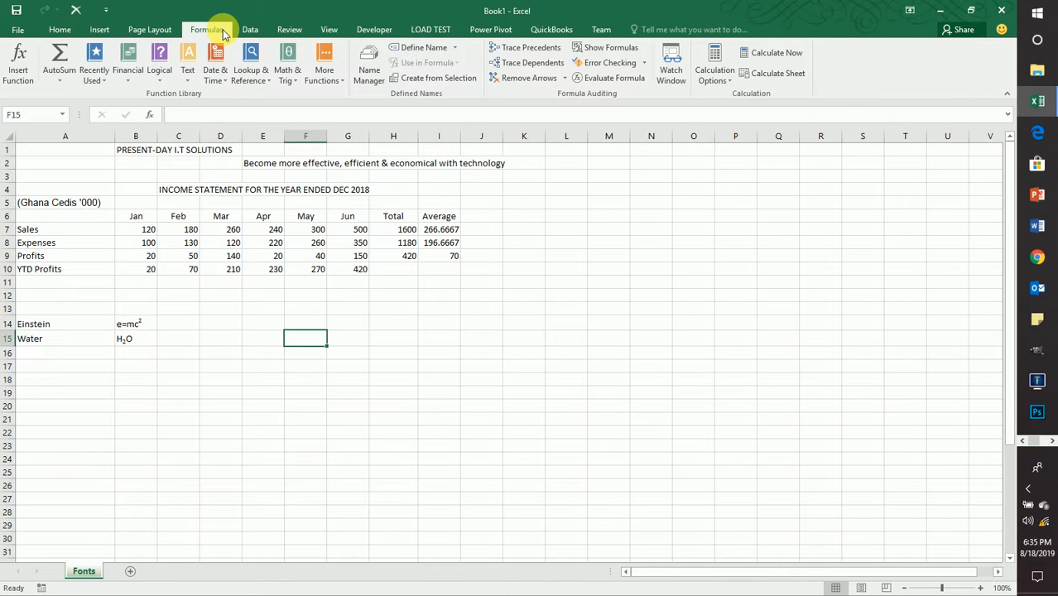
pyautogui.click(58, 29)
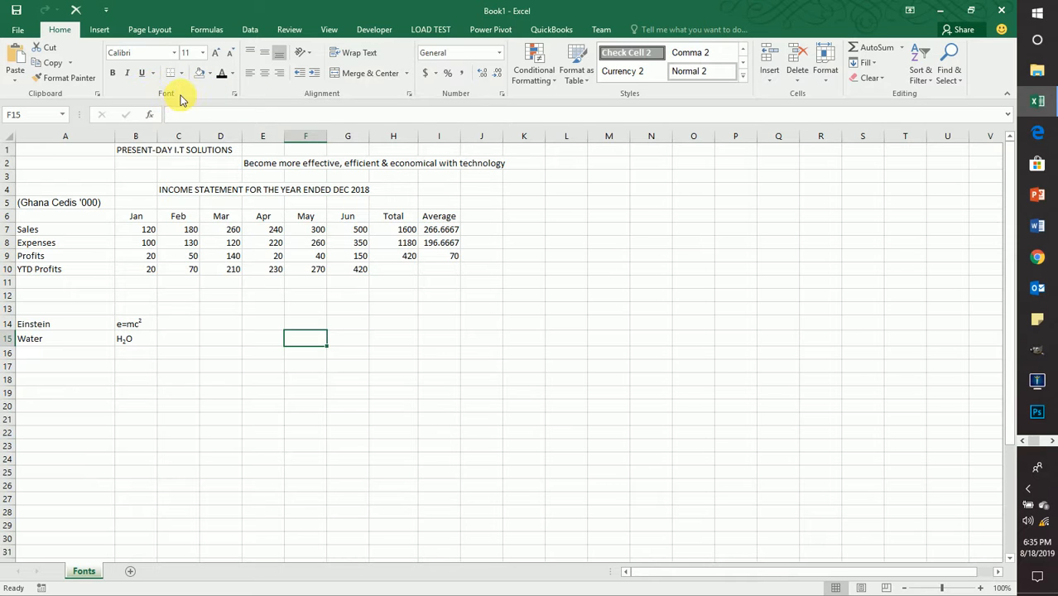
pyautogui.click(313, 367)
pyautogui.click(78, 176)
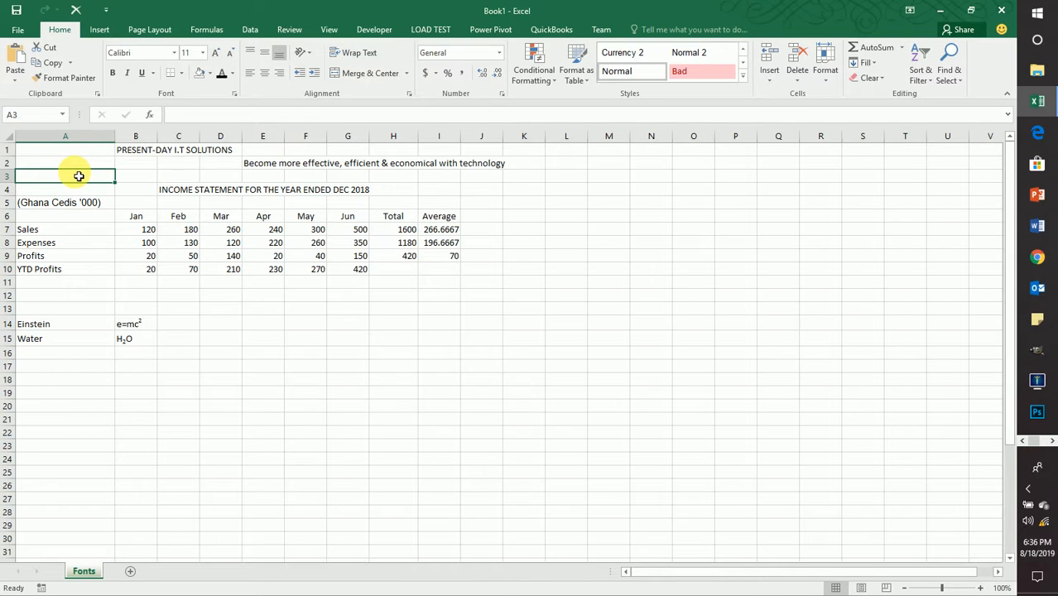
pyautogui.click(145, 153)
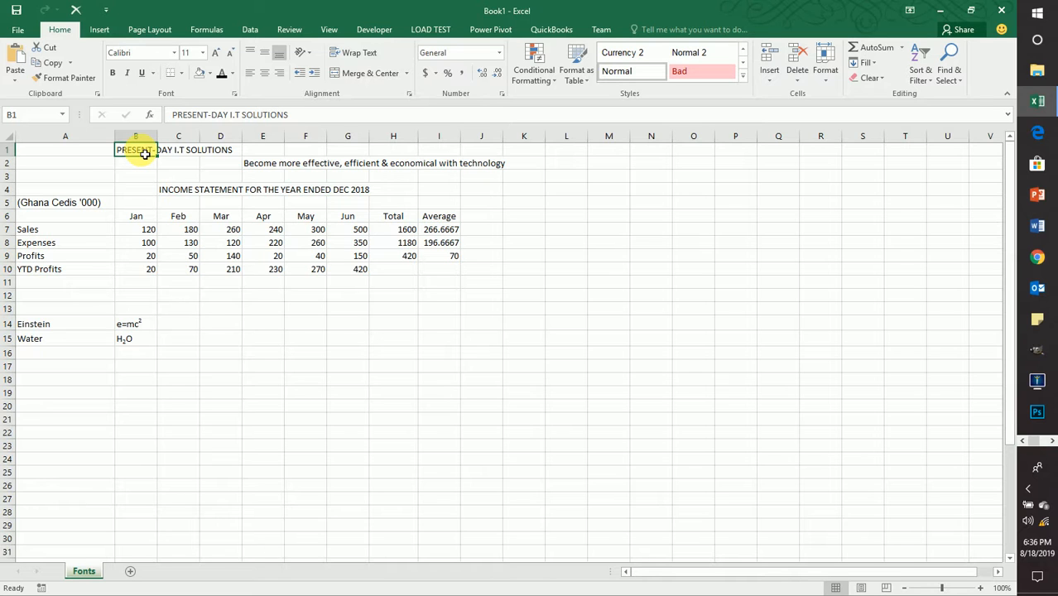
pyautogui.click(298, 327)
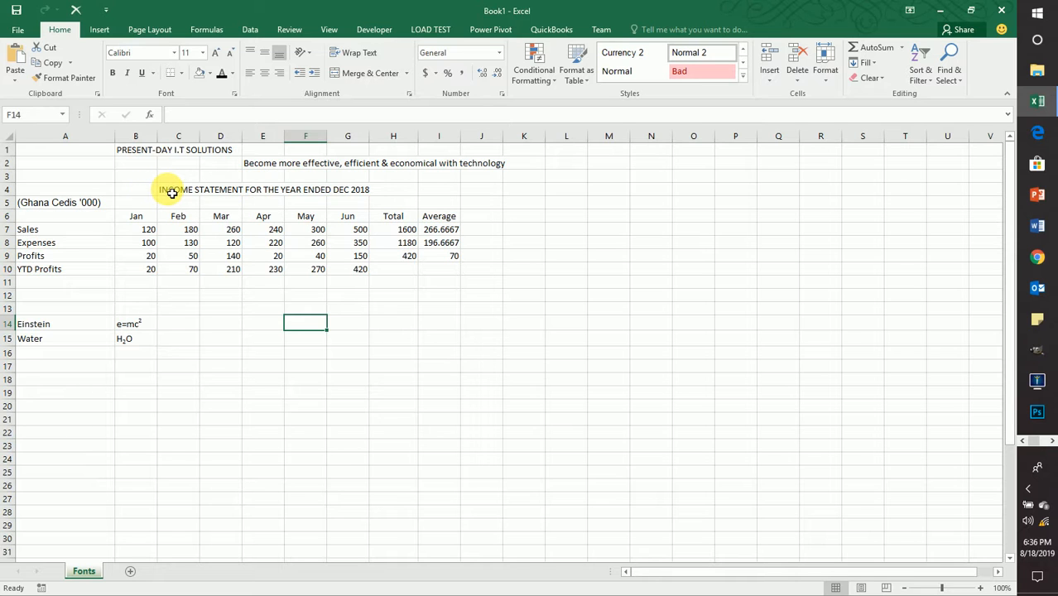
# Browse the list of fonts available for the company title in B1.
pyautogui.click(137, 151)
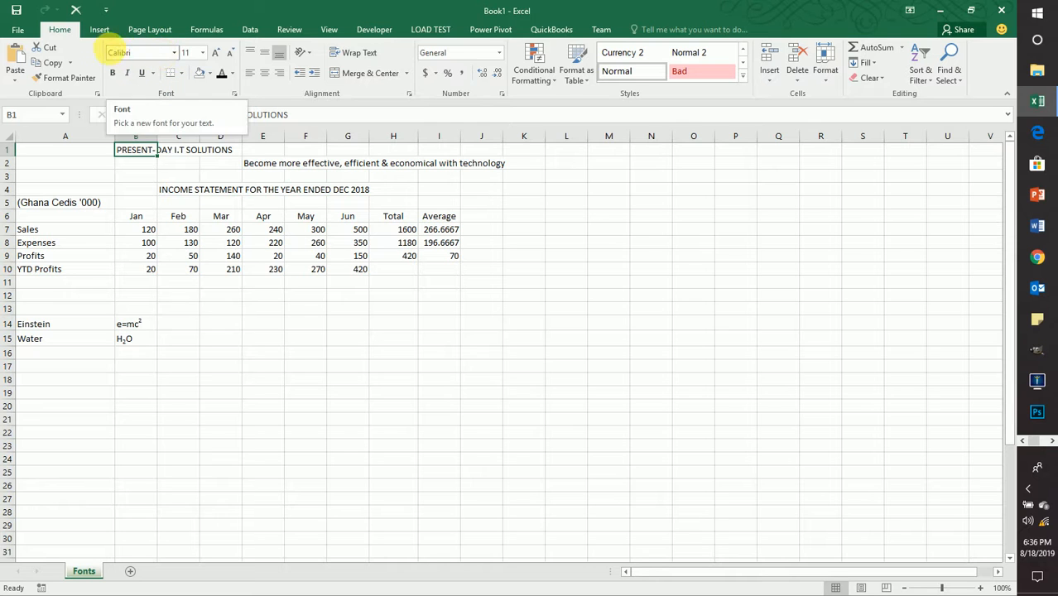
pyautogui.click(174, 53)
pyautogui.scroll(-8, 157, 339)
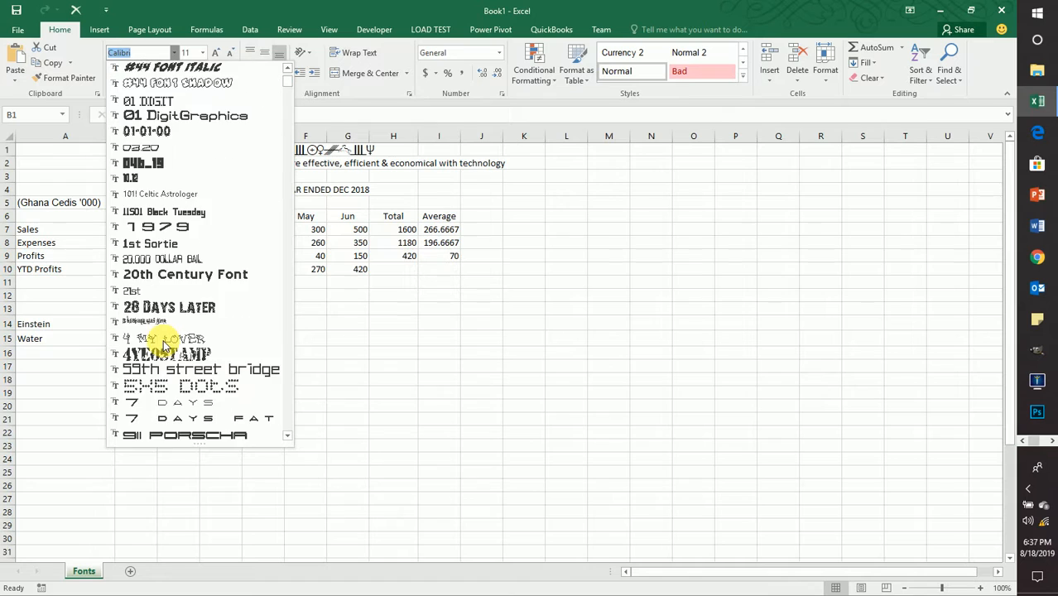
pyautogui.scroll(-20, 163, 343)
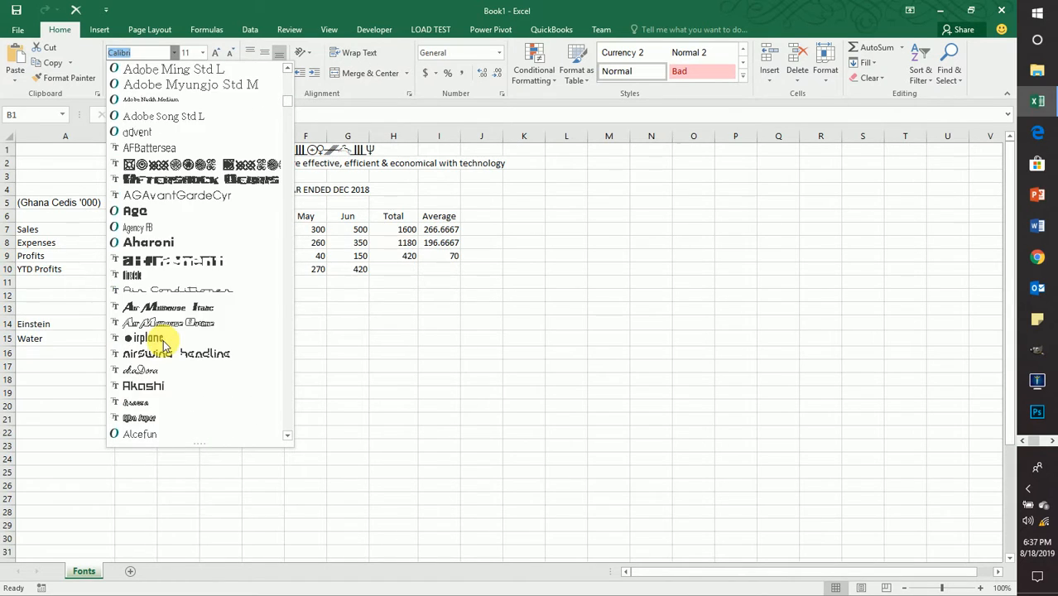
pyautogui.scroll(-20, 165, 346)
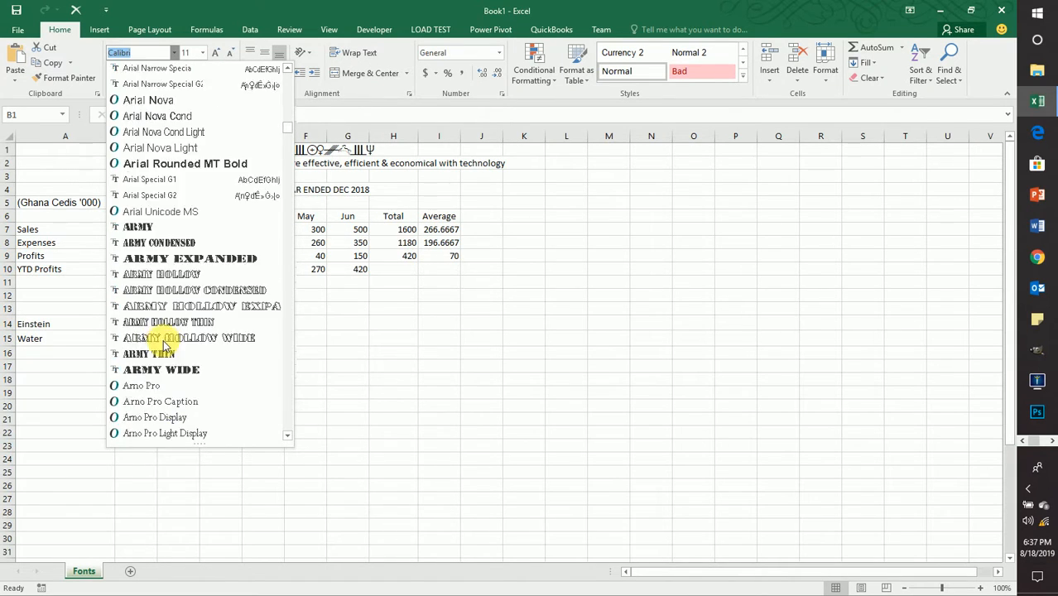
pyautogui.scroll(-17, 165, 346)
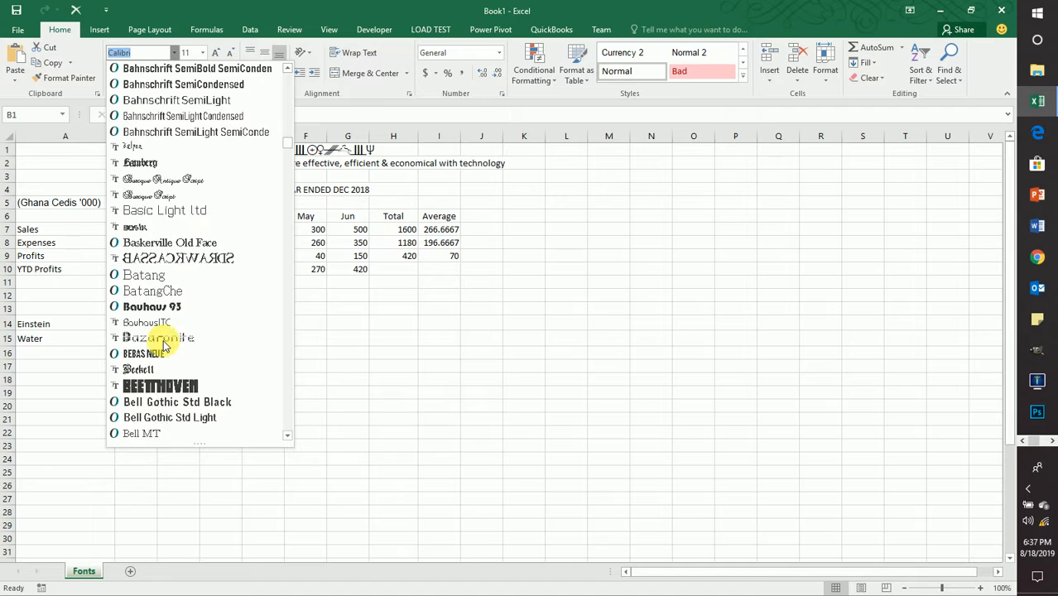
pyautogui.click(428, 269)
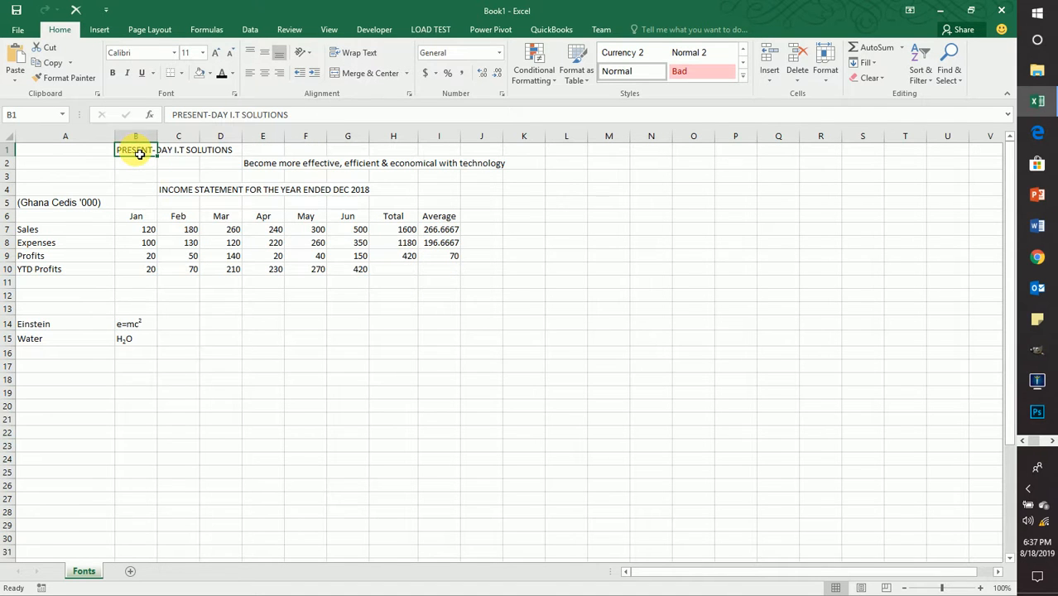
# Go through the fonts one by one to preview them on the "PRESENT-DAY I.T SOLUTIONS" title in B1.
pyautogui.click(155, 54)
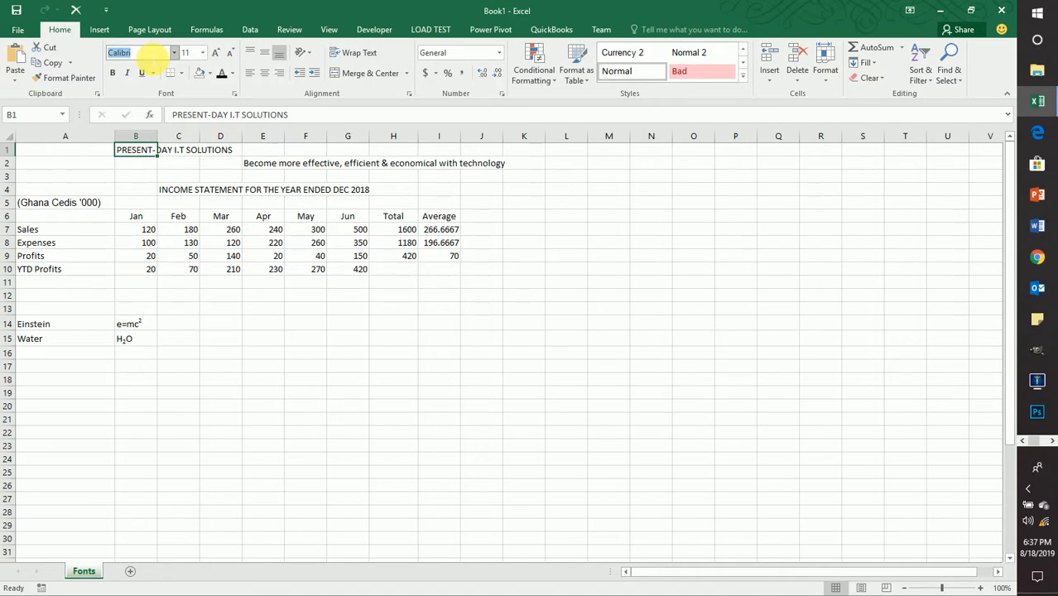
pyautogui.hotkey('alt', 'Down')
pyautogui.press('Down')
pyautogui.press('Down')
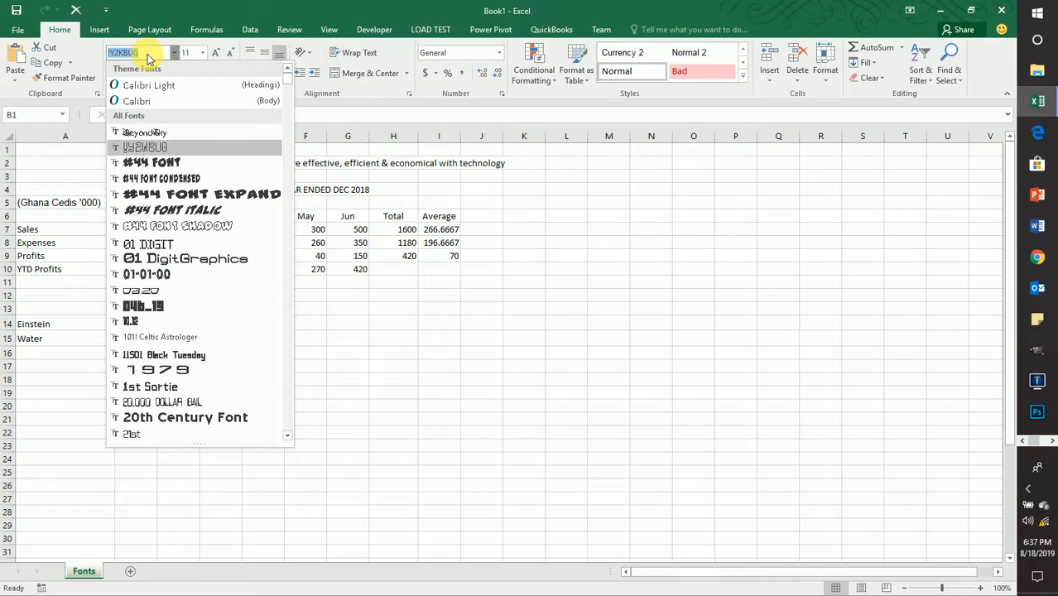
pyautogui.press('Down')
pyautogui.press('Down')
pyautogui.press('Down')
pyautogui.press('Down')
pyautogui.press('Down')
pyautogui.press('Down')
pyautogui.press('Down')
pyautogui.press('Down')
pyautogui.press('Down')
pyautogui.press('Down')
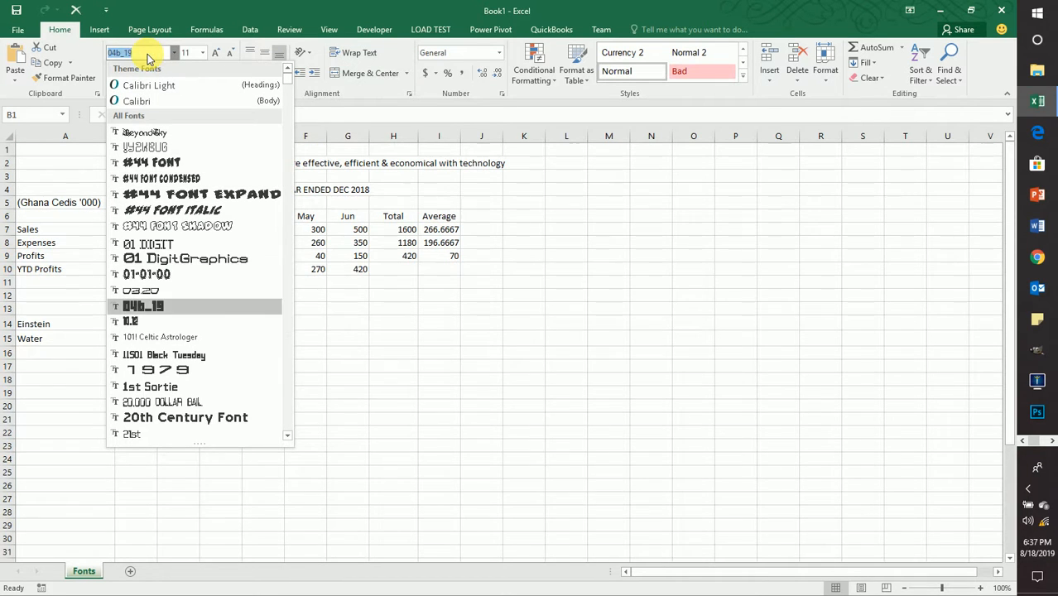
pyautogui.press('Down')
pyautogui.press('Down')
pyautogui.press('Down')
pyautogui.press('Down')
pyautogui.press('Down')
pyautogui.press('Down')
pyautogui.press('Down')
pyautogui.press('Down')
pyautogui.press('Down')
pyautogui.press('Down')
pyautogui.press('Down')
pyautogui.press('Down')
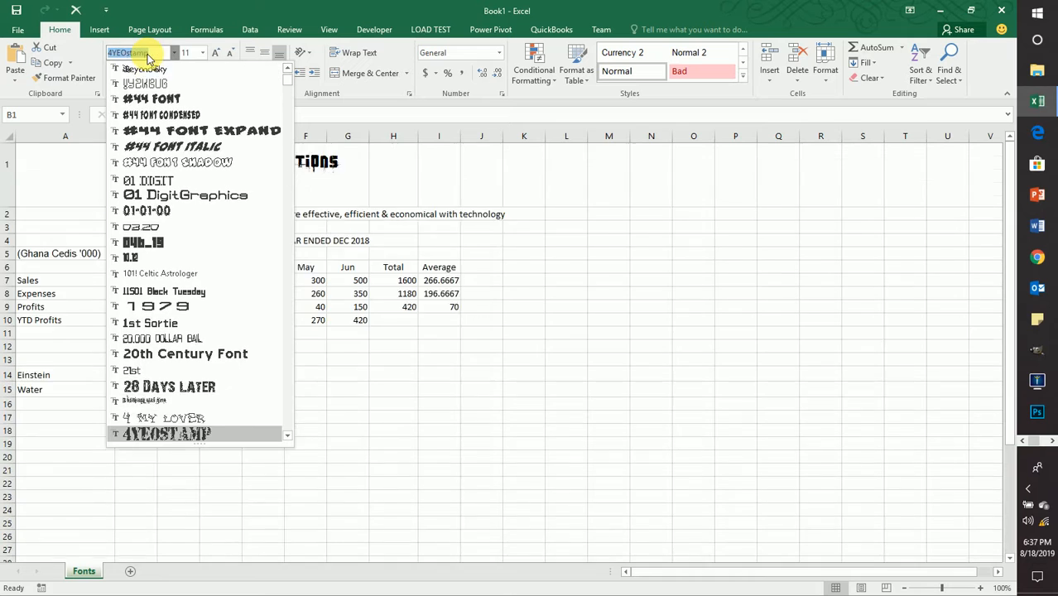
pyautogui.press('Down')
pyautogui.press('Down')
pyautogui.press('Down')
pyautogui.press('Down')
pyautogui.press('Down')
pyautogui.press('Down')
pyautogui.press('Down')
pyautogui.press('Down')
pyautogui.press('Down')
pyautogui.press('Down')
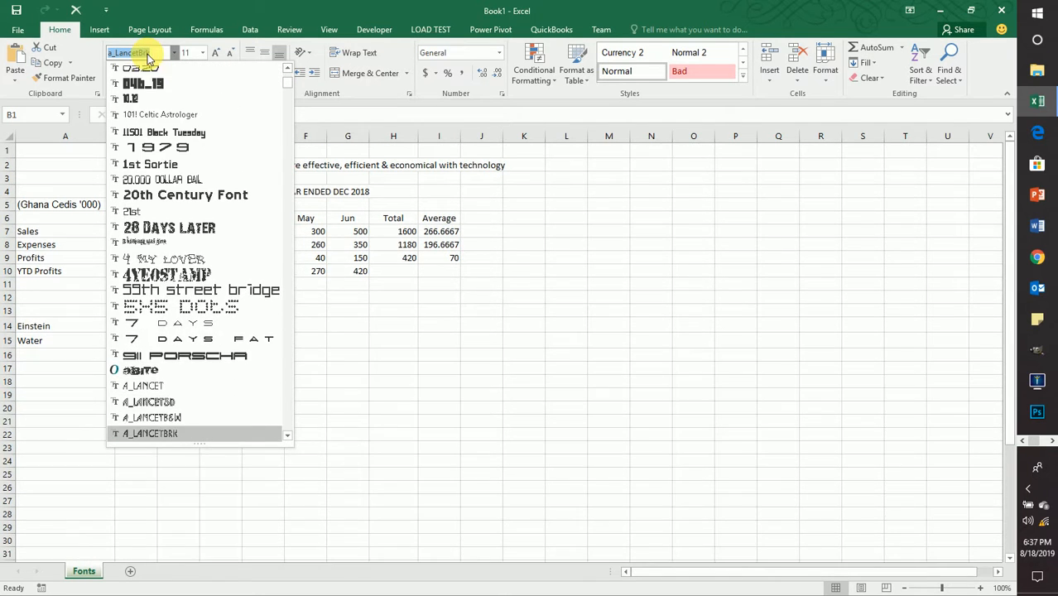
pyautogui.press('Down')
pyautogui.press('Down')
pyautogui.press('Down')
pyautogui.press('Down')
pyautogui.press('Down')
pyautogui.press('Down')
pyautogui.press('Down')
pyautogui.press('Down')
pyautogui.press('Down')
pyautogui.press('Down')
pyautogui.press('Down')
pyautogui.press('Down')
pyautogui.press('Down')
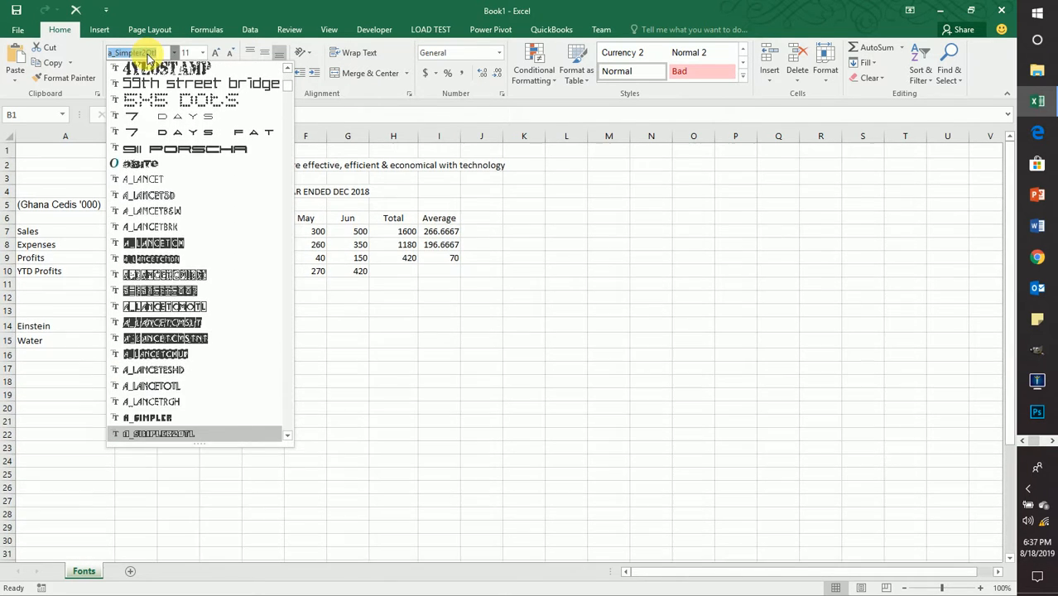
pyautogui.press('Down')
pyautogui.press('Down')
pyautogui.press('Down')
pyautogui.press('Down')
pyautogui.press('Down')
pyautogui.press('Down')
pyautogui.press('Down')
pyautogui.press('Down')
pyautogui.press('Down')
pyautogui.press('Down')
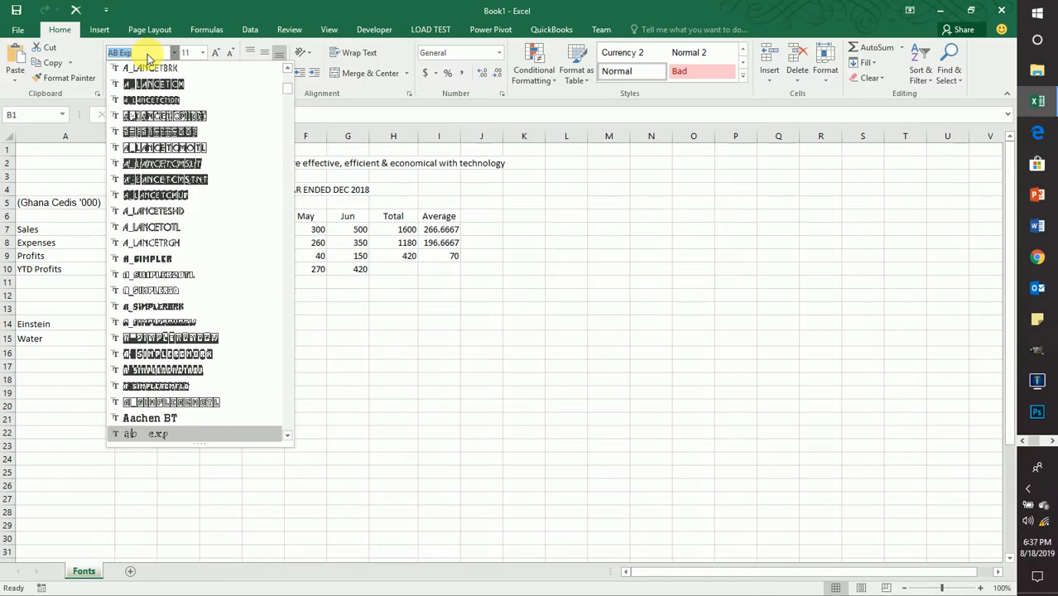
pyautogui.press('Down')
pyautogui.press('Down')
pyautogui.press('Down')
pyautogui.press('Down')
pyautogui.press('Down')
pyautogui.press('Down')
pyautogui.press('Down')
pyautogui.press('Down')
pyautogui.press('Down')
pyautogui.press('Down')
pyautogui.press('Down')
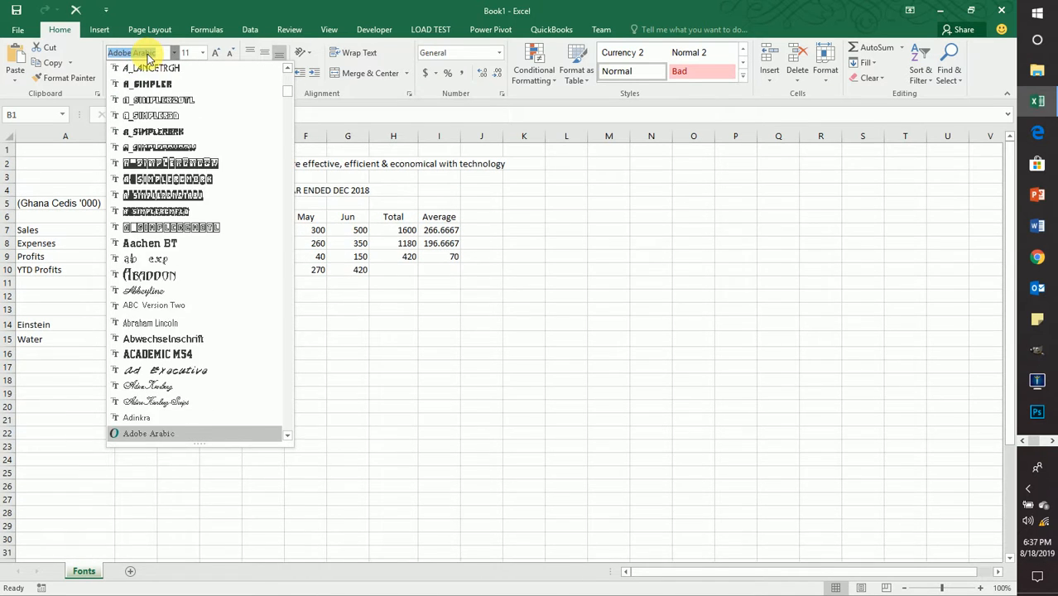
pyautogui.press('Down')
# Set the font of the "PRESENT-DAY I.T SOLUTIONS" title in B1 to Tahoma.
pyautogui.write('Tahoma')
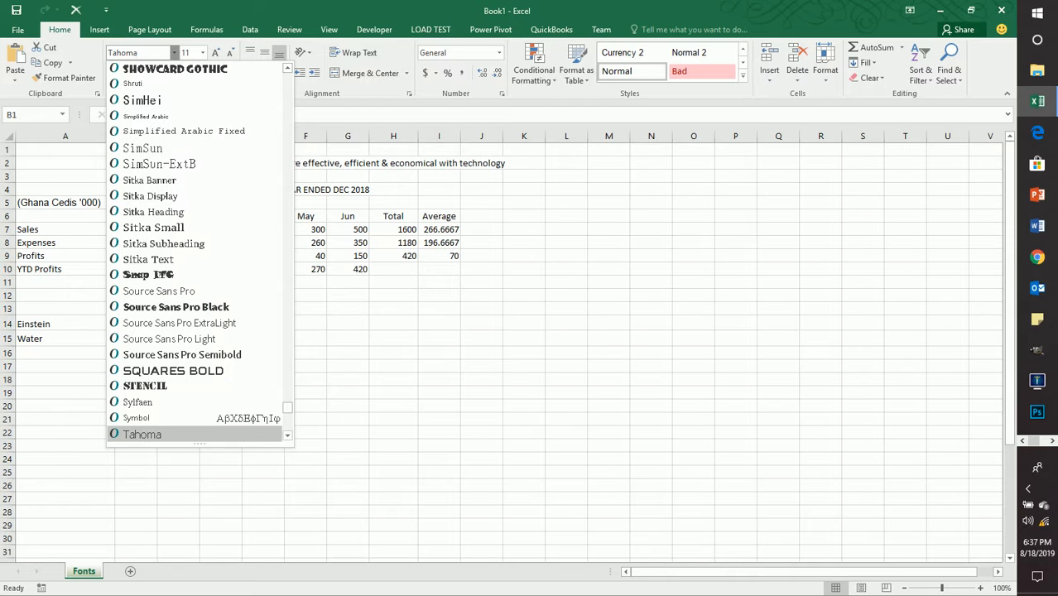
pyautogui.press('Return')
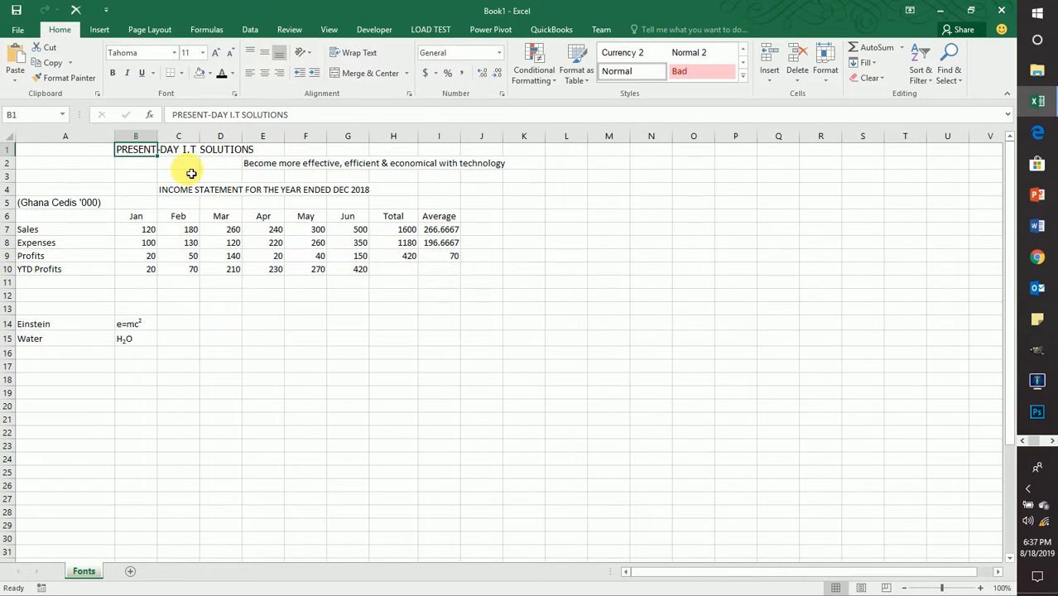
pyautogui.click(144, 165)
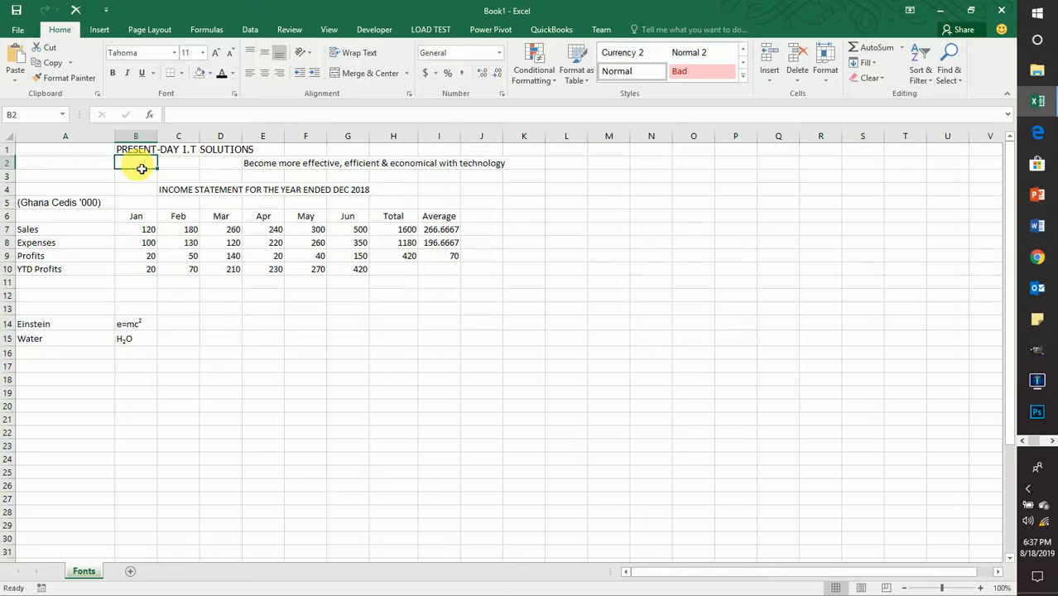
pyautogui.click(259, 166)
pyautogui.click(142, 149)
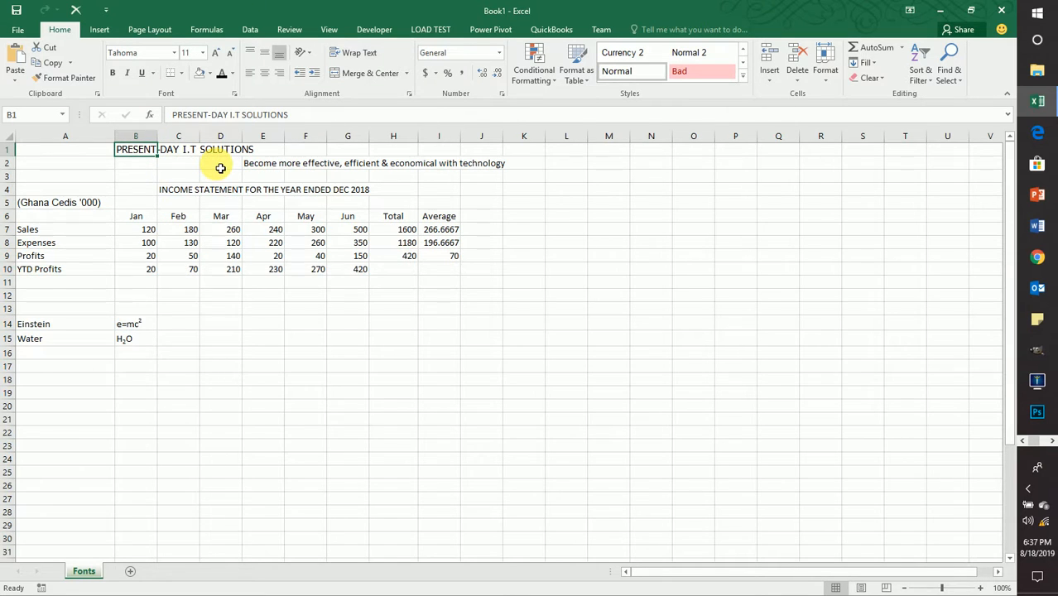
# Set the font of the "Become more effective, efficient & economical with technology" tagline in E2 to Tahoma.
pyautogui.click(255, 166)
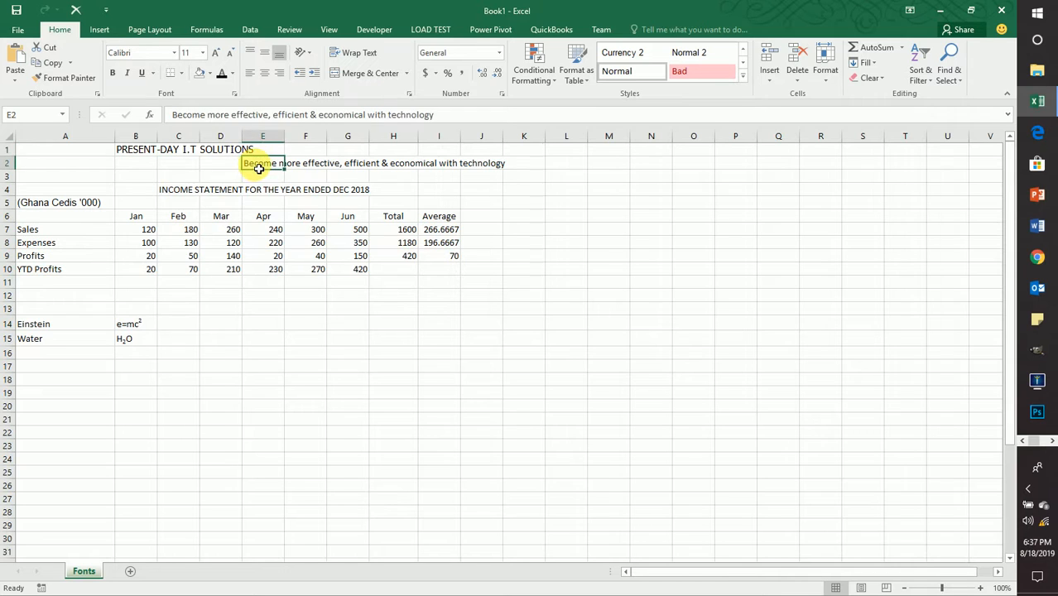
pyautogui.click(147, 52)
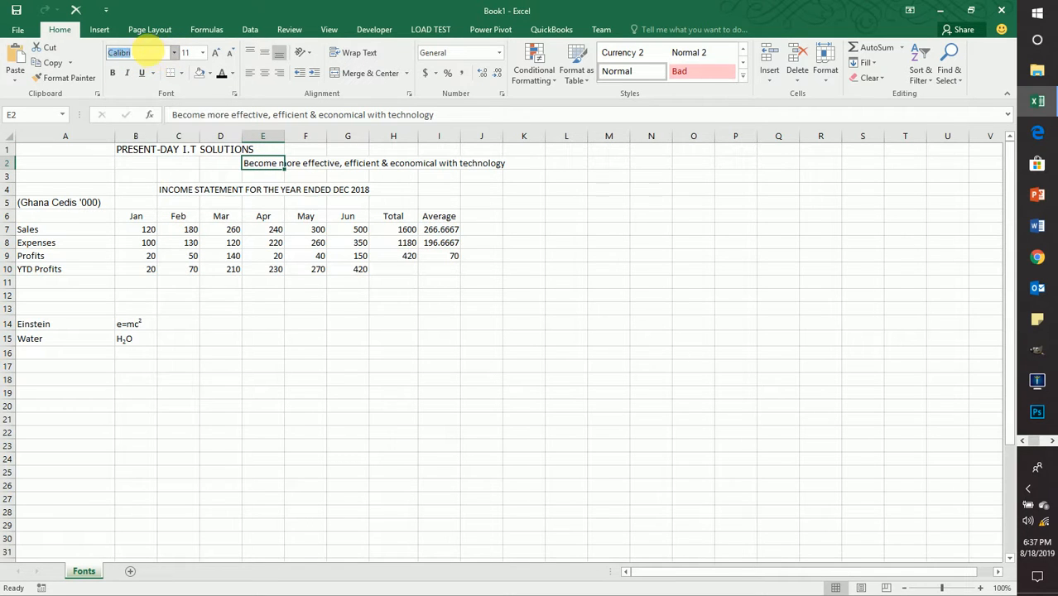
pyautogui.write('Ta')
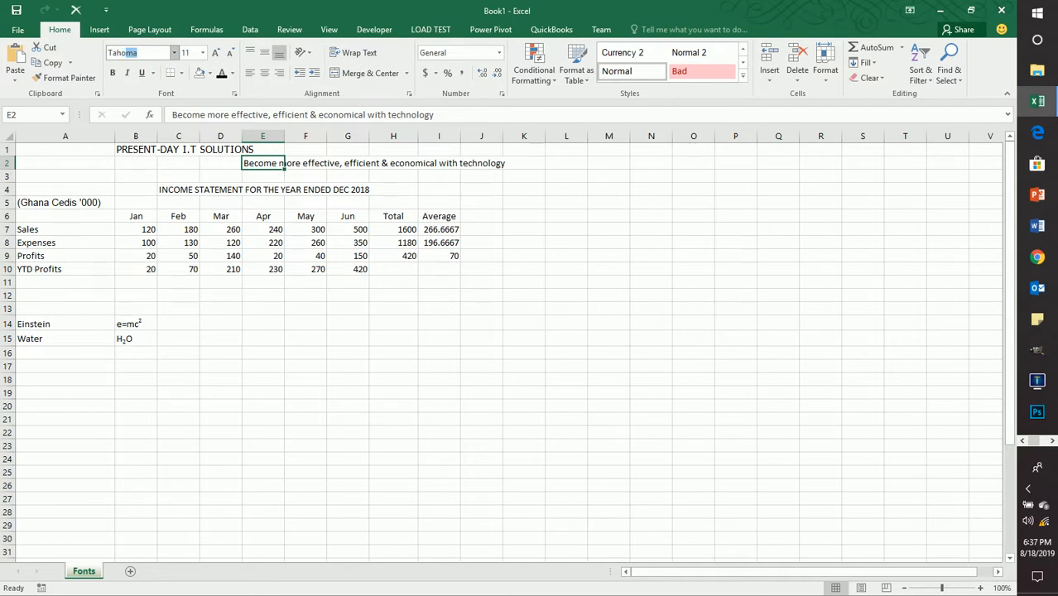
pyautogui.write('homa')
pyautogui.press('Return')
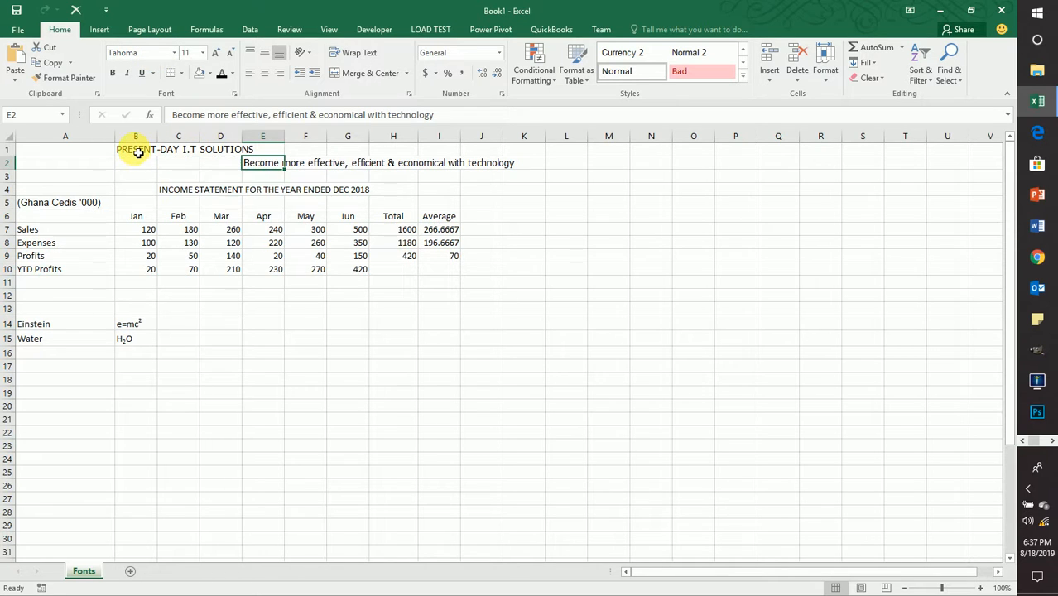
pyautogui.click(175, 54)
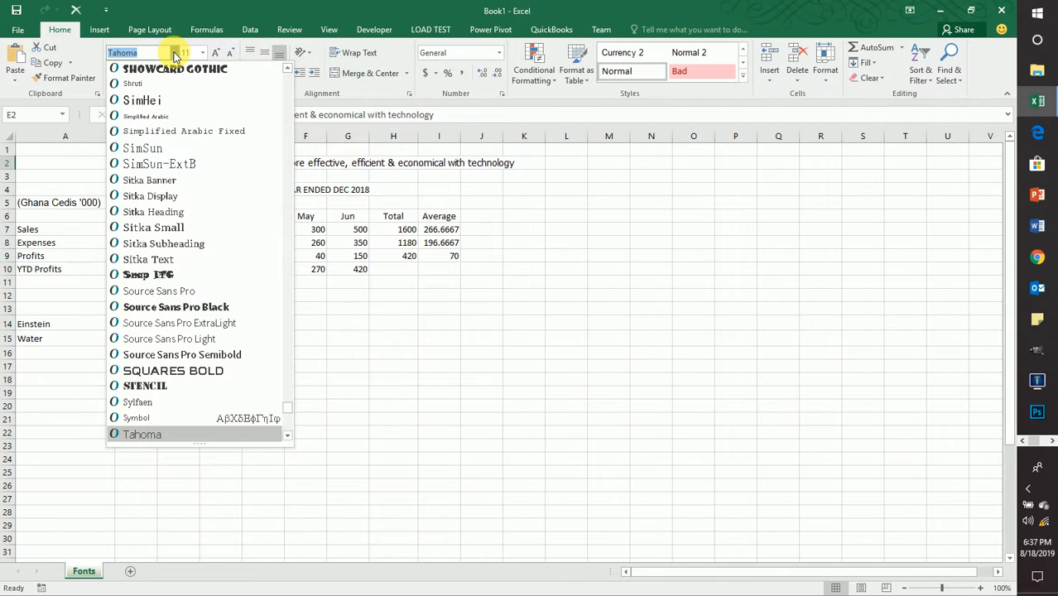
pyautogui.click(391, 116)
pyautogui.click(142, 155)
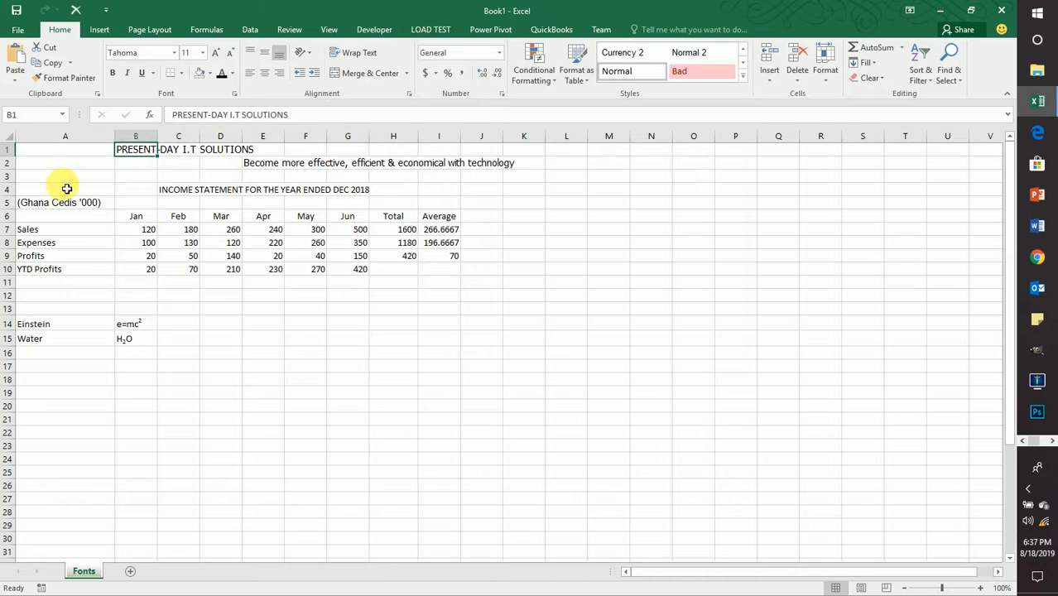
pyautogui.click(44, 231)
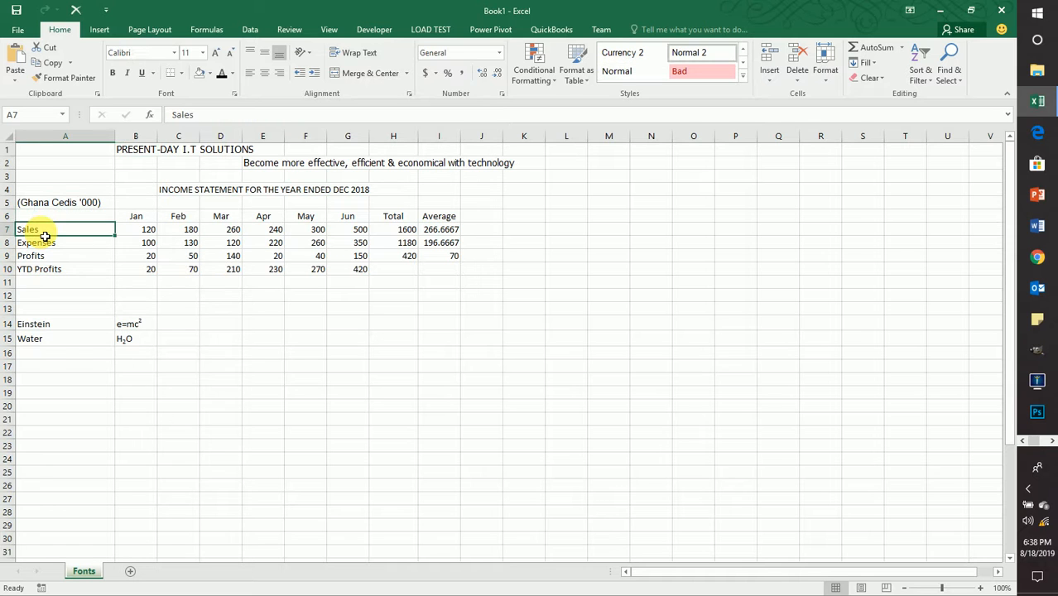
# Try the Calibri Light font on the "Sales" label in A7 and undo it.
pyautogui.click(174, 53)
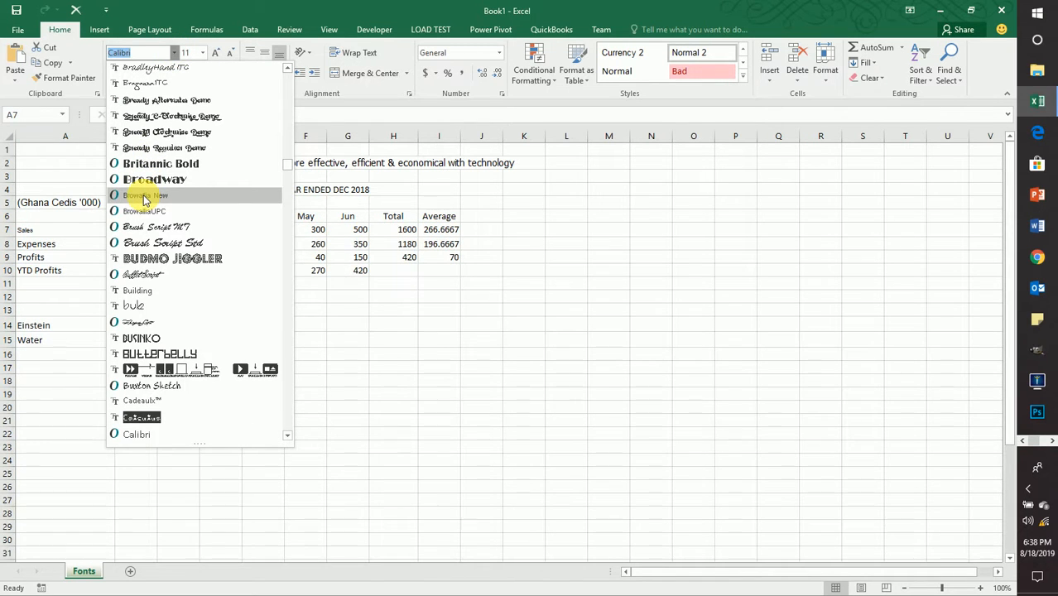
pyautogui.scroll(-3, 137, 281)
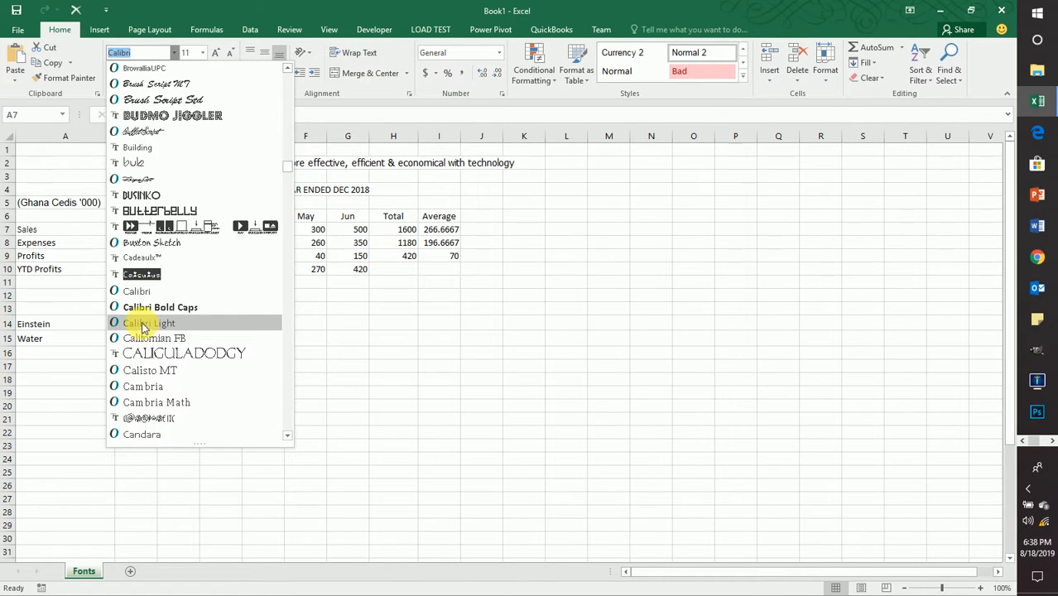
pyautogui.click(145, 325)
pyautogui.click(185, 325)
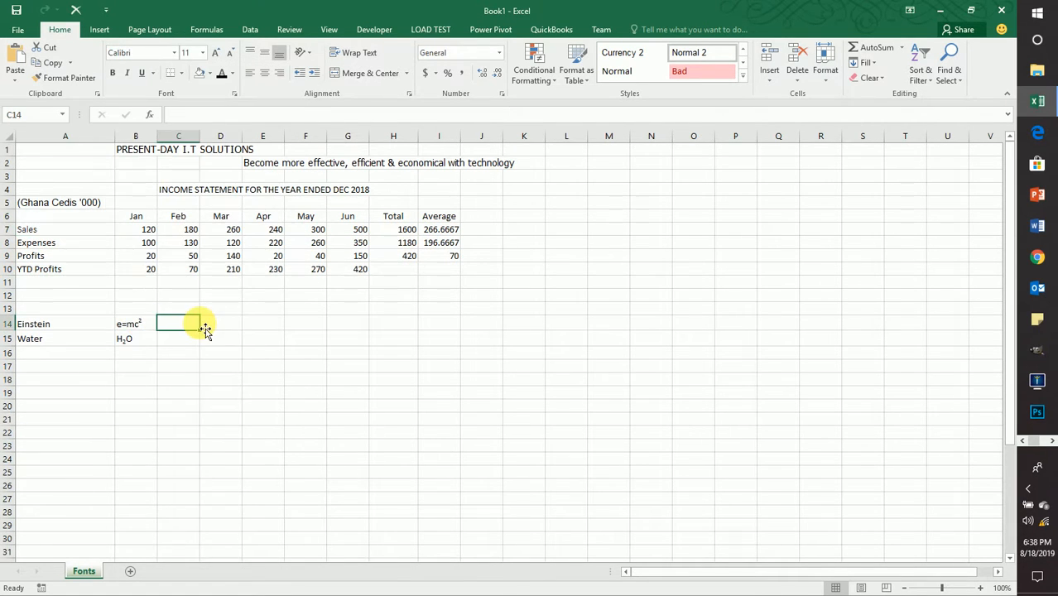
pyautogui.hotkey('ctrl', 'z')
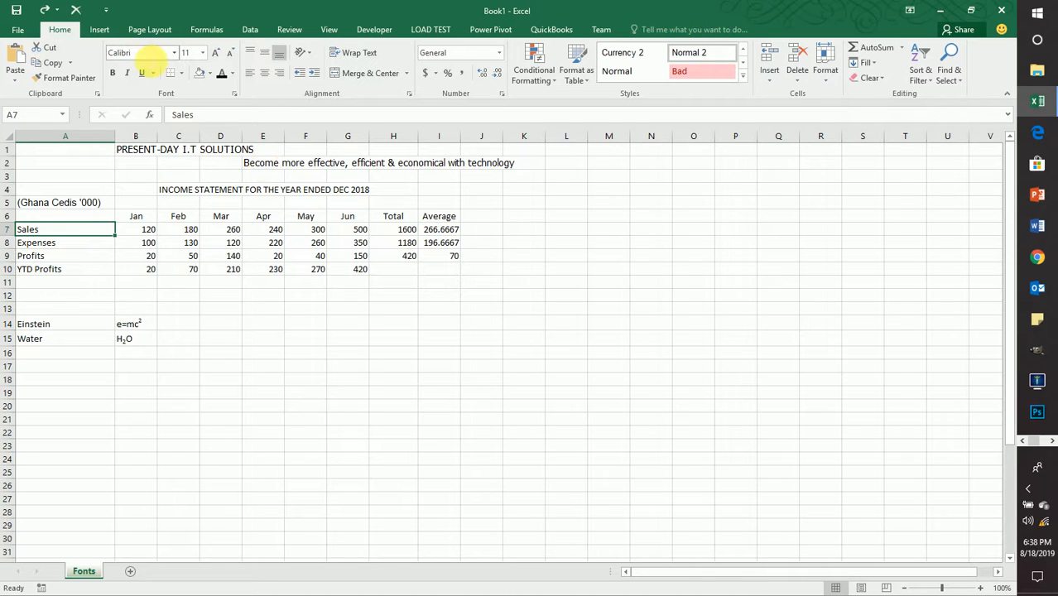
# Set the font size of the "PRESENT-DAY I.T SOLUTIONS" title in B1 to 36.
pyautogui.click(135, 149)
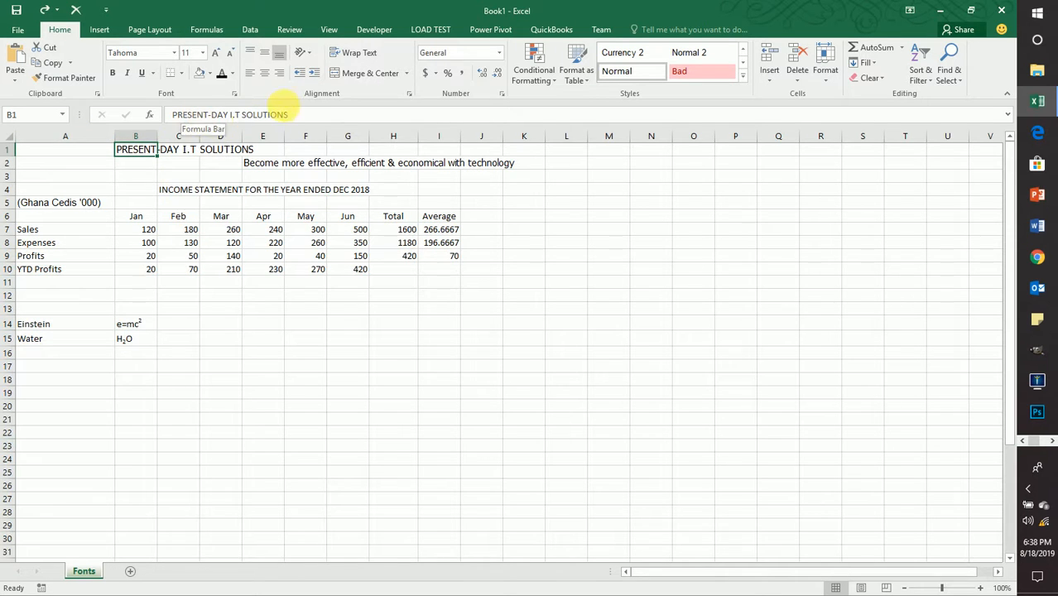
pyautogui.moveTo(303, 116); pyautogui.dragTo(162, 115)
pyautogui.click(142, 189)
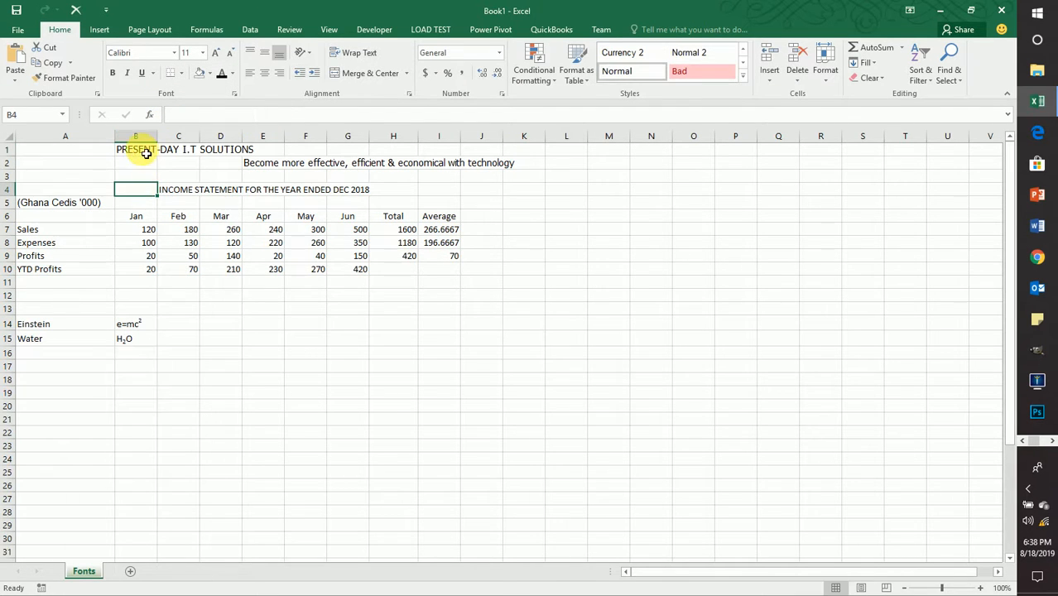
pyautogui.click(144, 152)
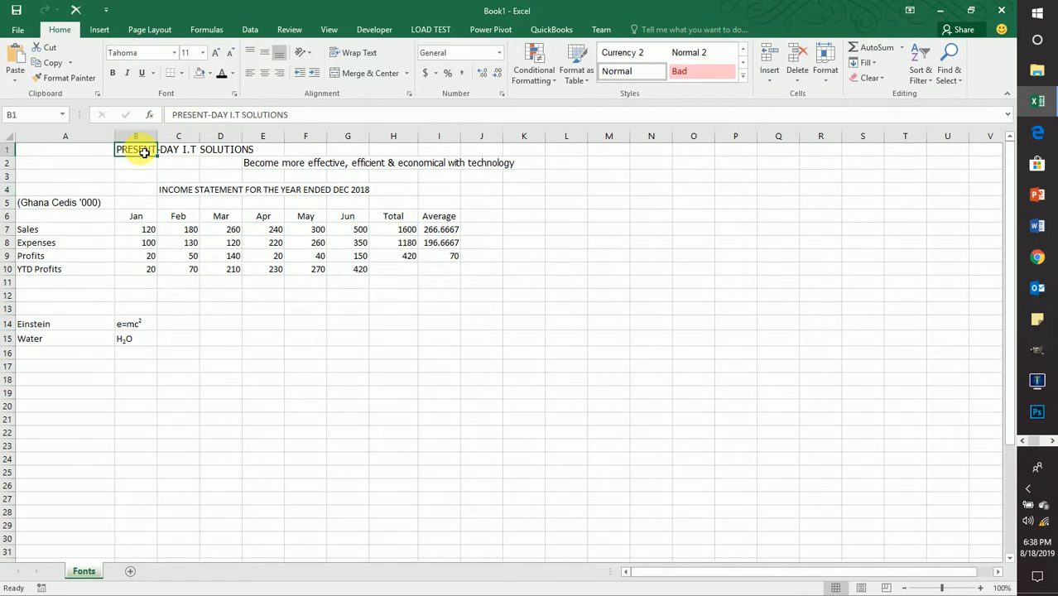
pyautogui.click(202, 55)
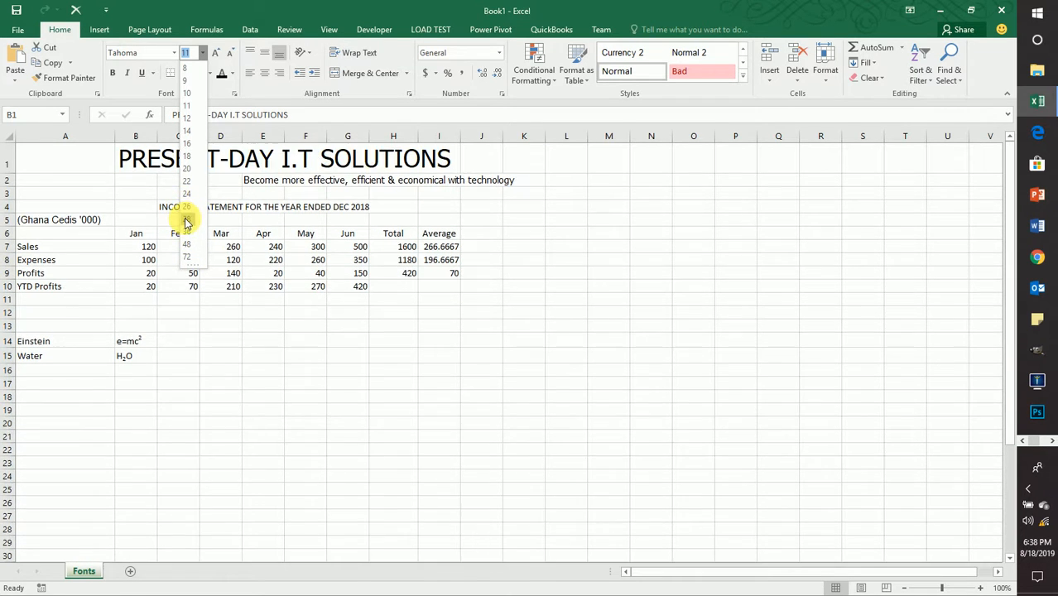
pyautogui.click(188, 234)
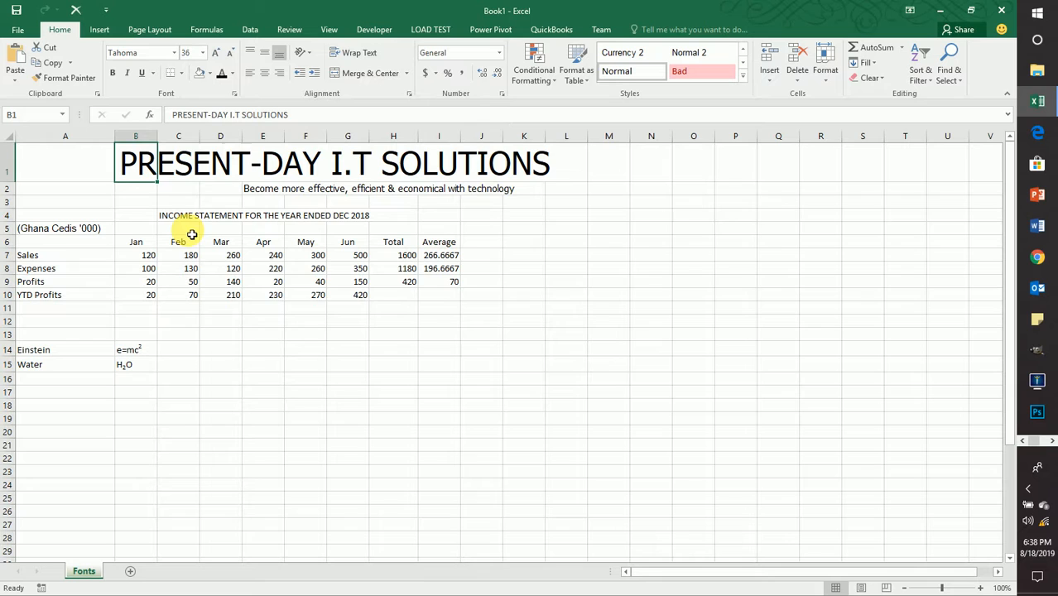
pyautogui.click(303, 319)
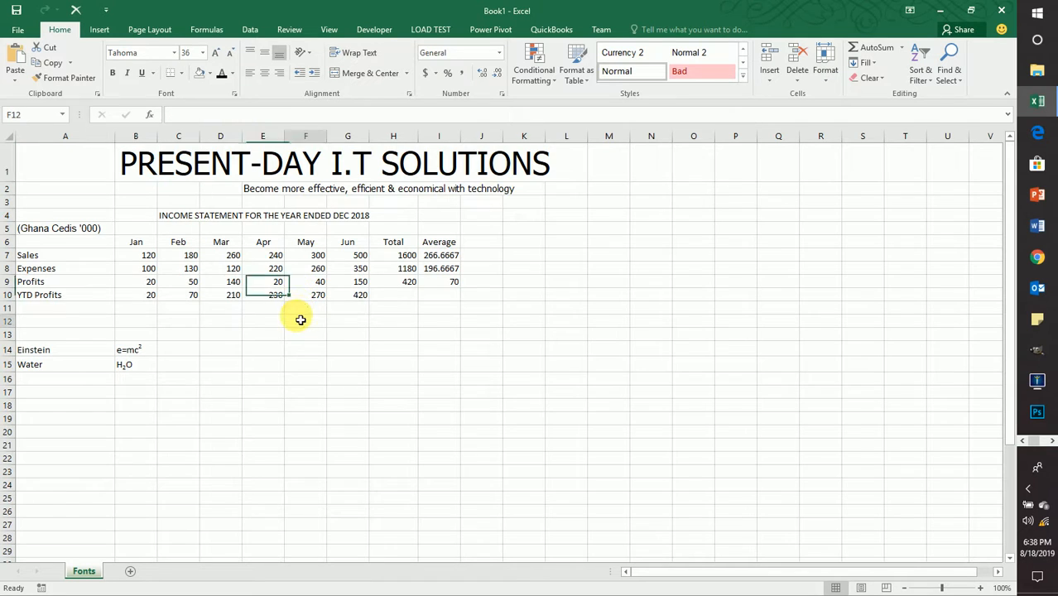
# Set the font size of the "Become more effective, efficient & economical with technology" tagline in E2 to 12.
pyautogui.click(266, 193)
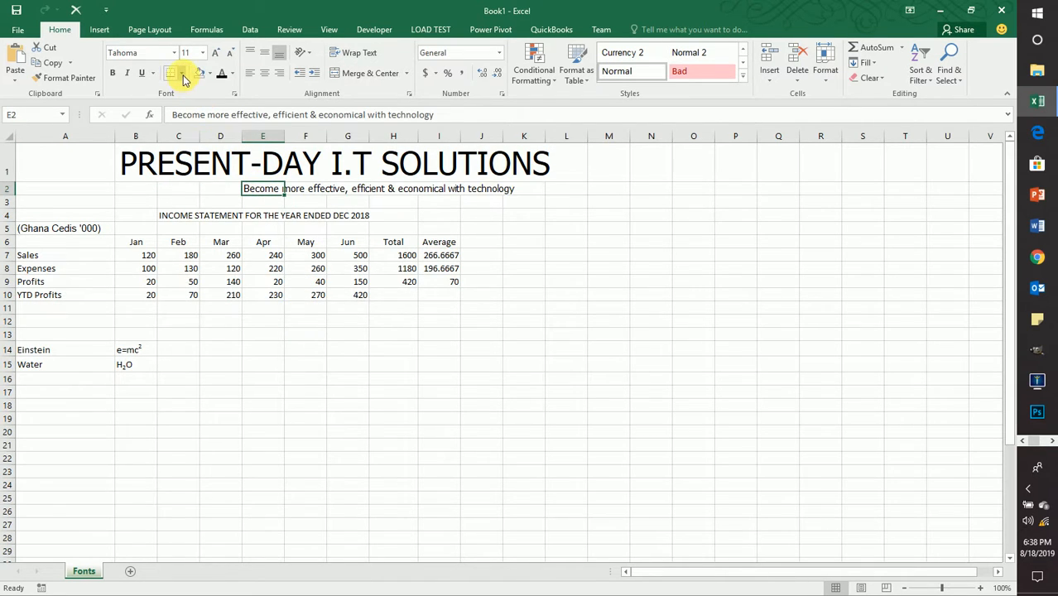
pyautogui.click(202, 52)
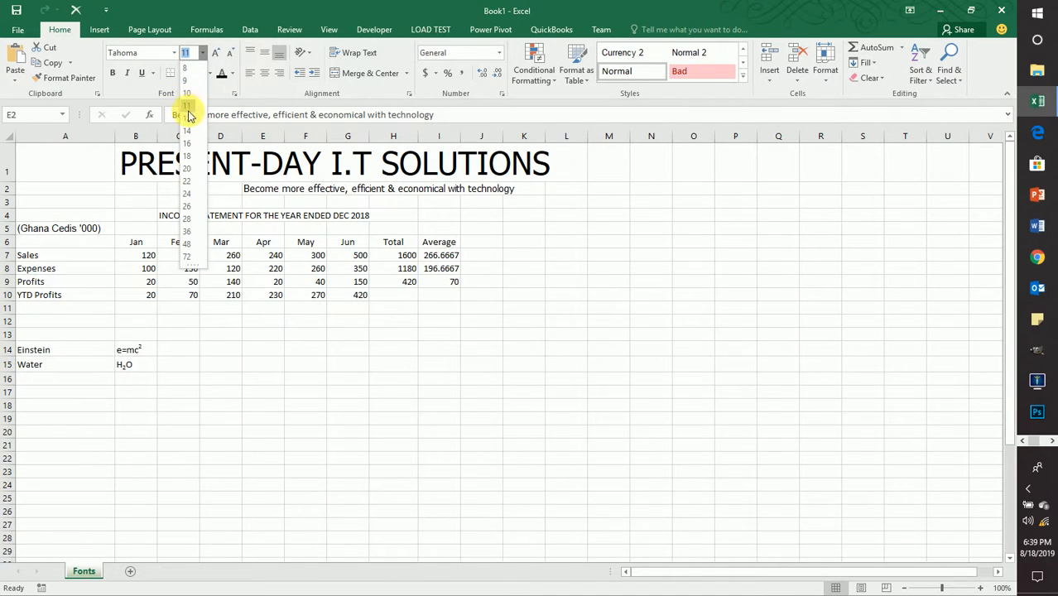
pyautogui.click(189, 121)
pyautogui.click(341, 340)
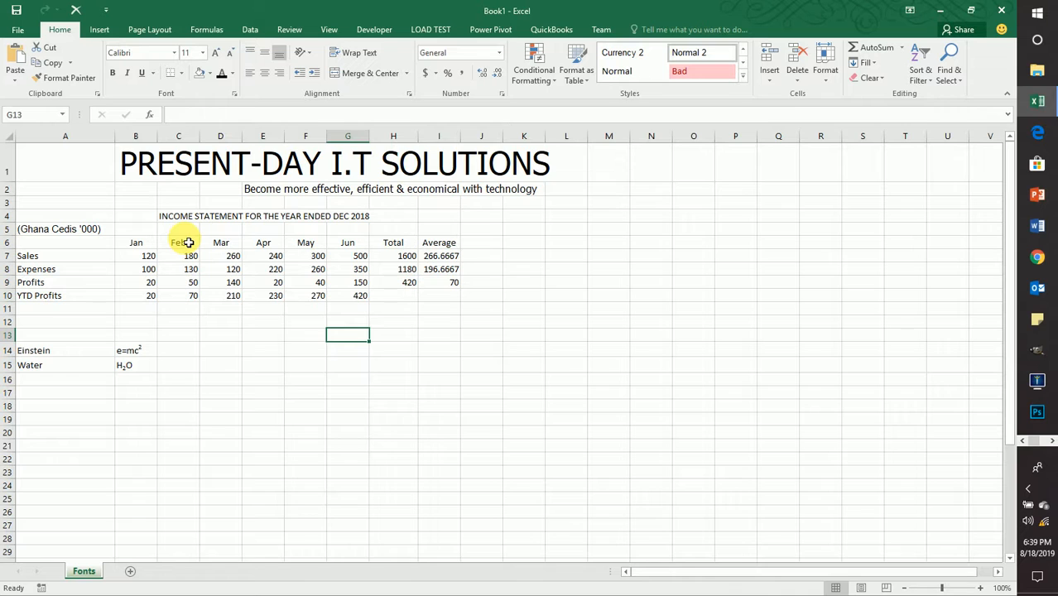
# Change the font of the "PRESENT-DAY I.T SOLUTIONS" title in B1 to Showcard Gothic.
pyautogui.click(138, 167)
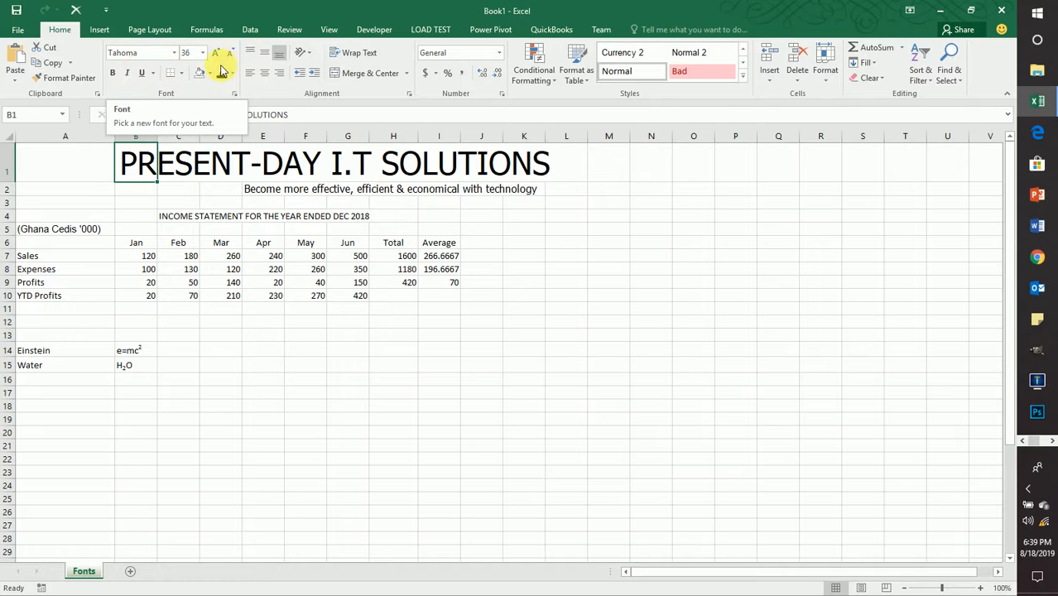
pyautogui.click(174, 53)
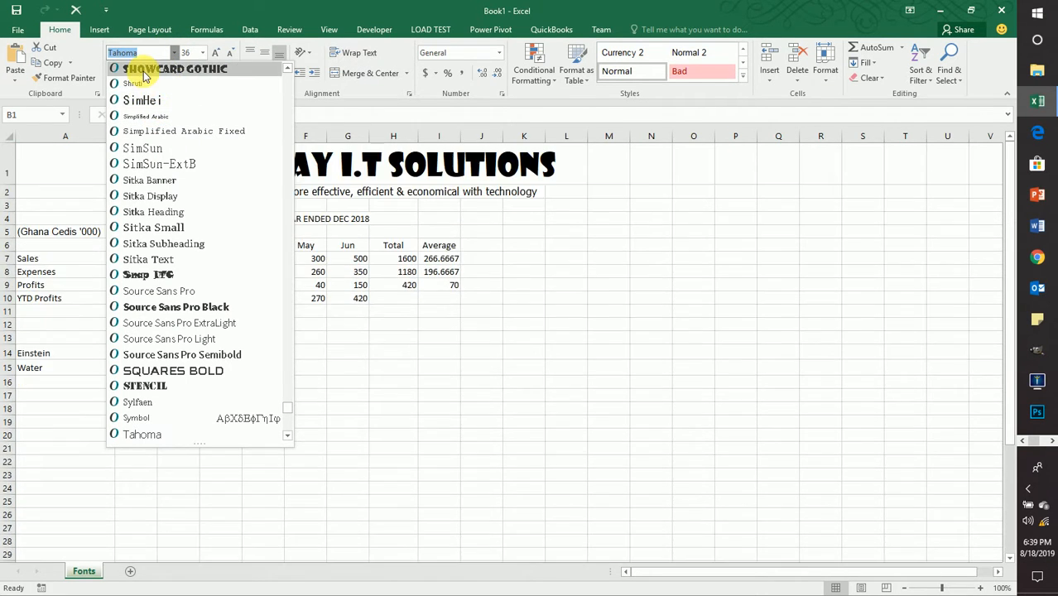
pyautogui.click(139, 70)
pyautogui.click(405, 393)
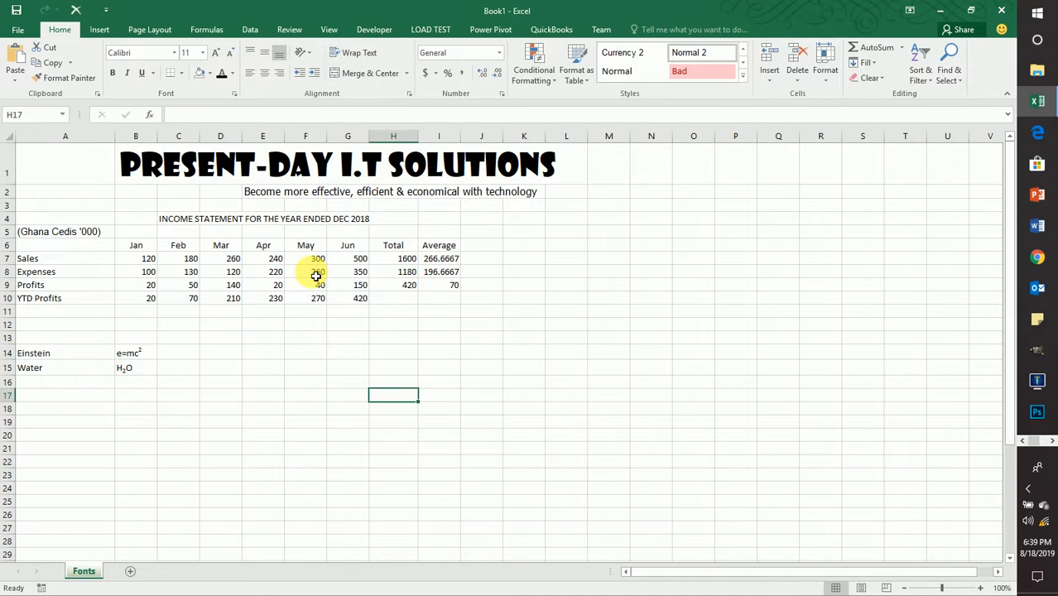
# Enlarge the tagline in E2 to font size 14.
pyautogui.click(262, 192)
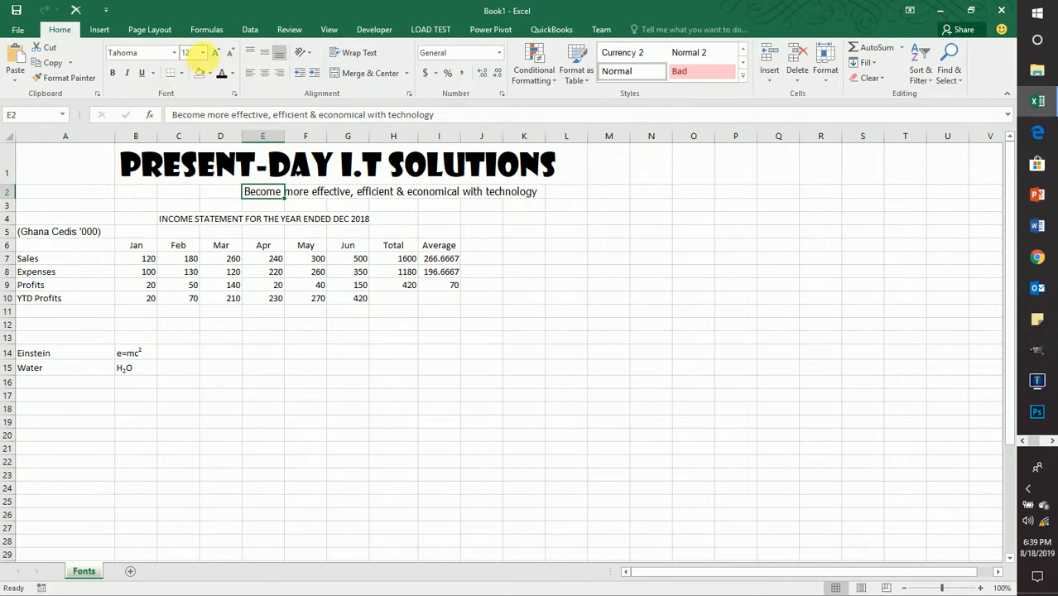
pyautogui.click(203, 53)
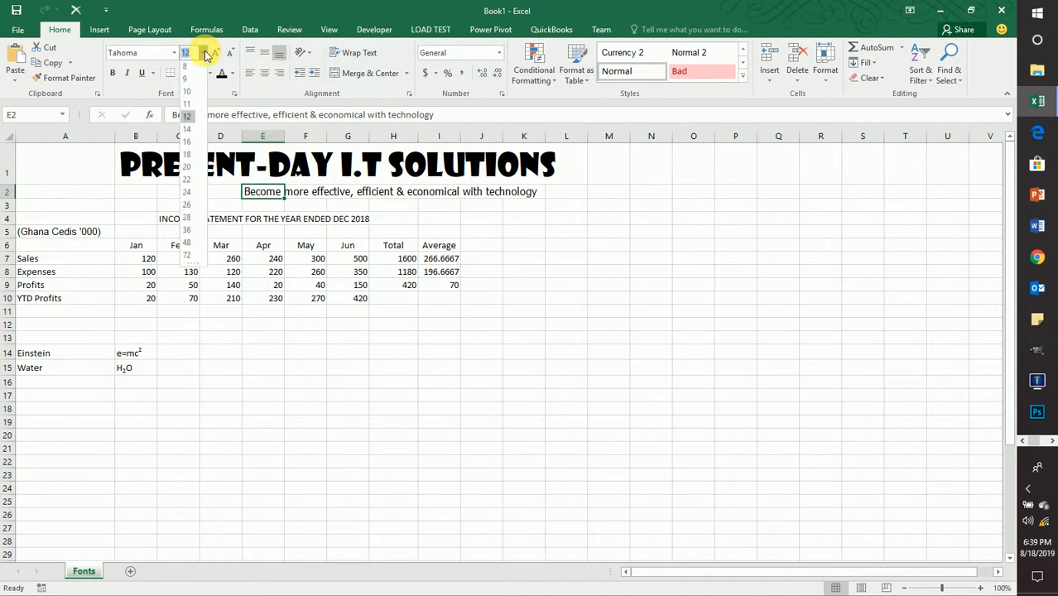
pyautogui.click(191, 134)
pyautogui.click(413, 421)
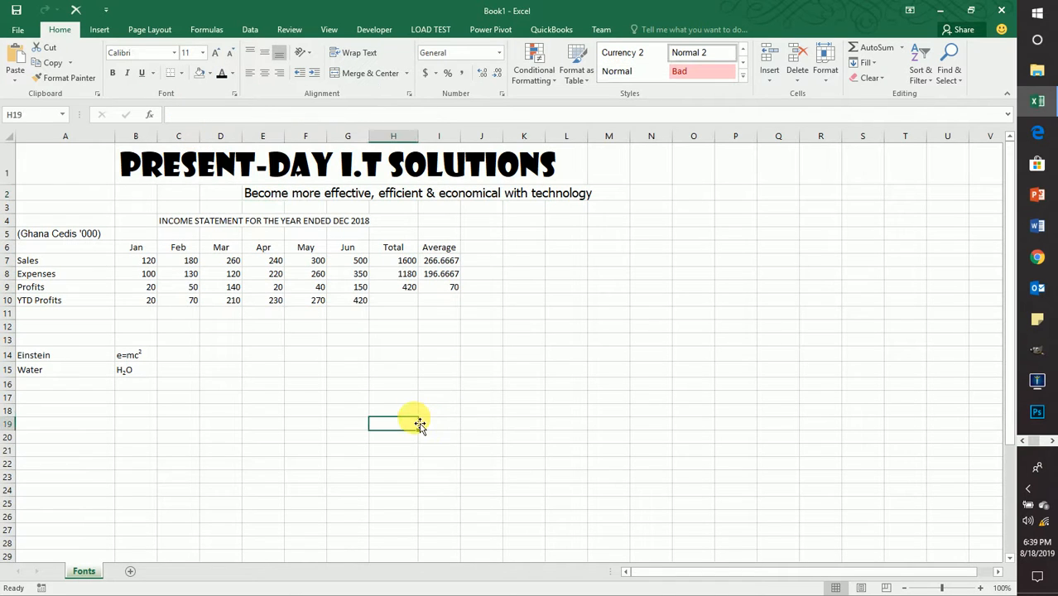
# Decrease the font size of the company title in B1 in increments down to 20.
pyautogui.click(181, 221)
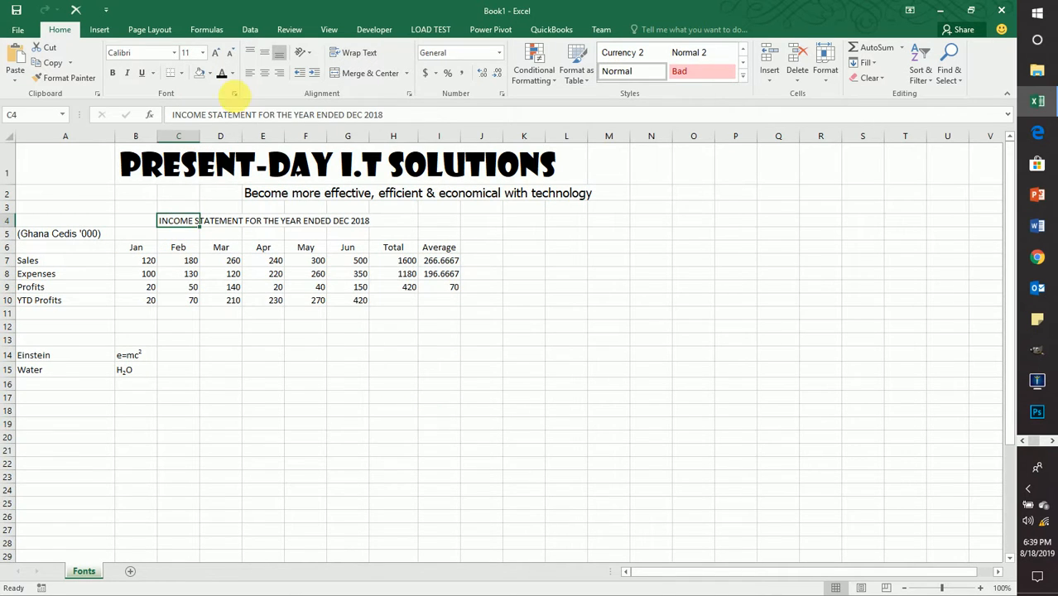
pyautogui.click(135, 163)
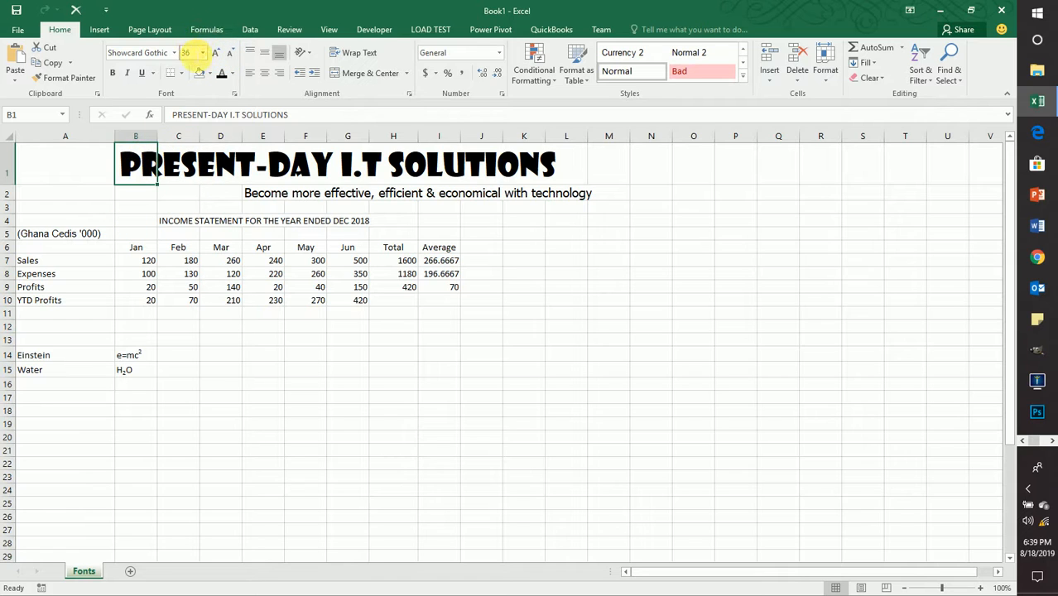
pyautogui.click(232, 52)
pyautogui.click(233, 52)
pyautogui.click(233, 52)
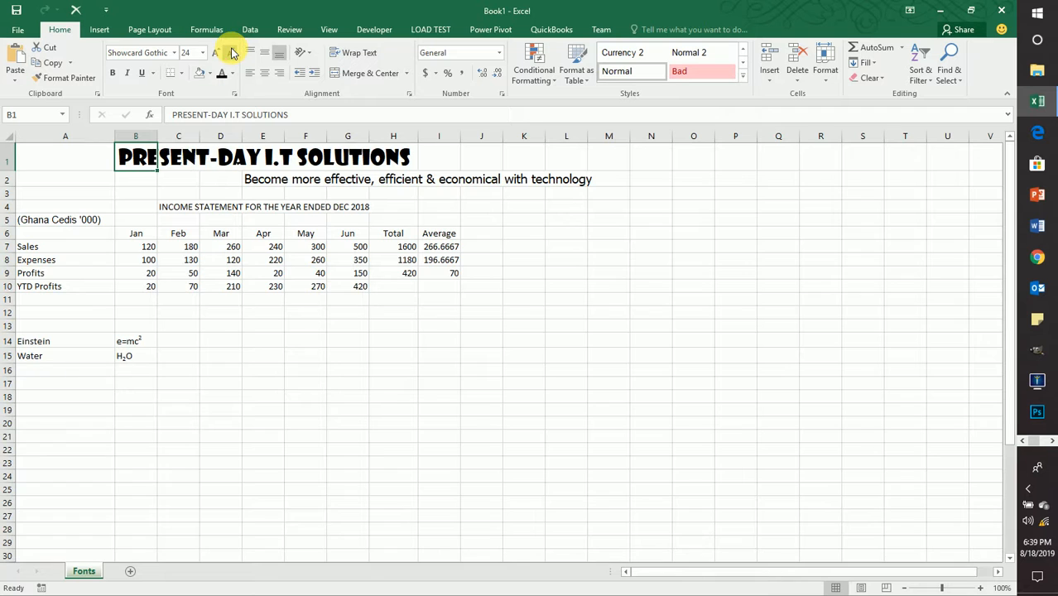
pyautogui.click(232, 52)
pyautogui.click(233, 52)
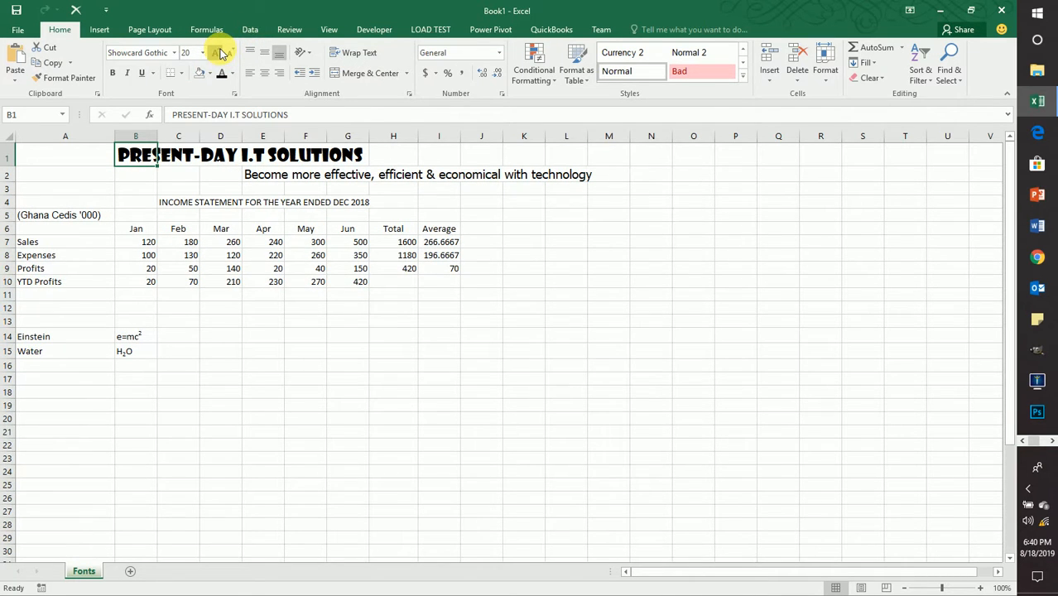
# Increase the font size of the company title in B1 in increments, ending at 48.
pyautogui.click(220, 53)
pyautogui.click(220, 53)
pyautogui.click(220, 53)
pyautogui.click(220, 53)
pyautogui.click(220, 53)
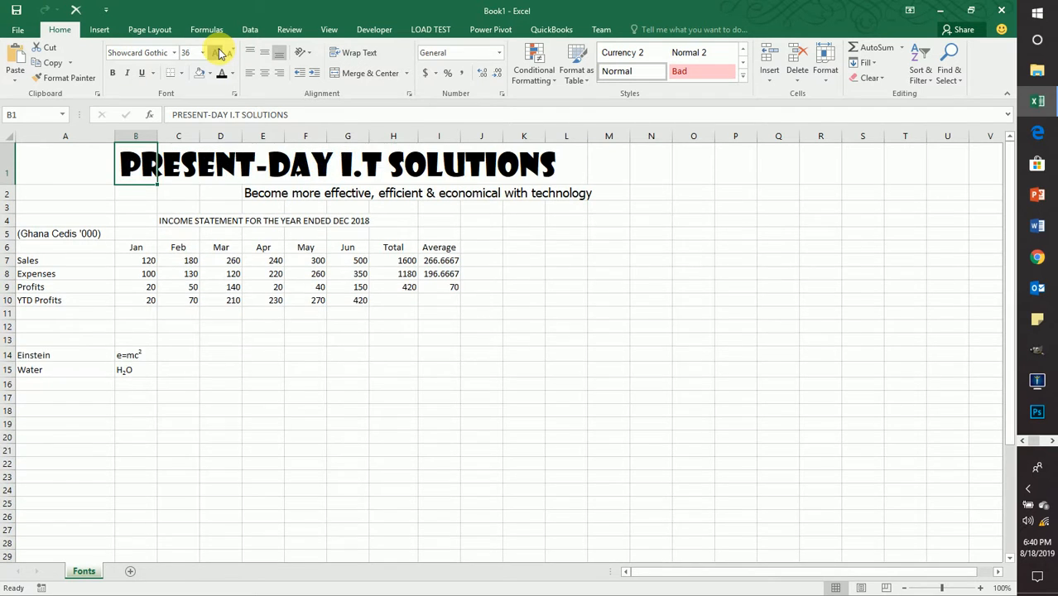
pyautogui.click(220, 53)
pyautogui.click(220, 53)
pyautogui.click(233, 53)
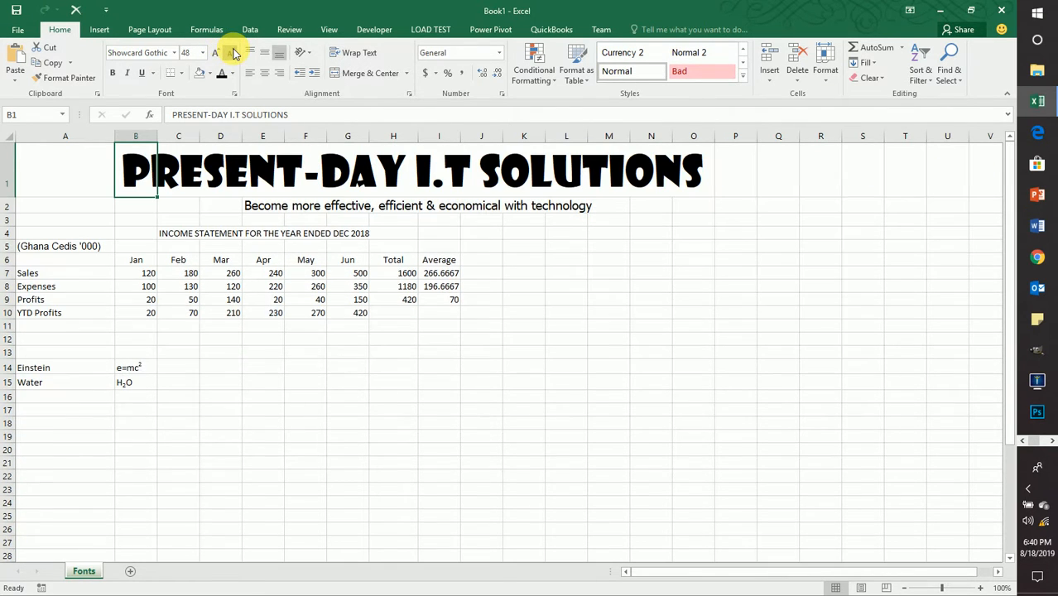
pyautogui.click(358, 413)
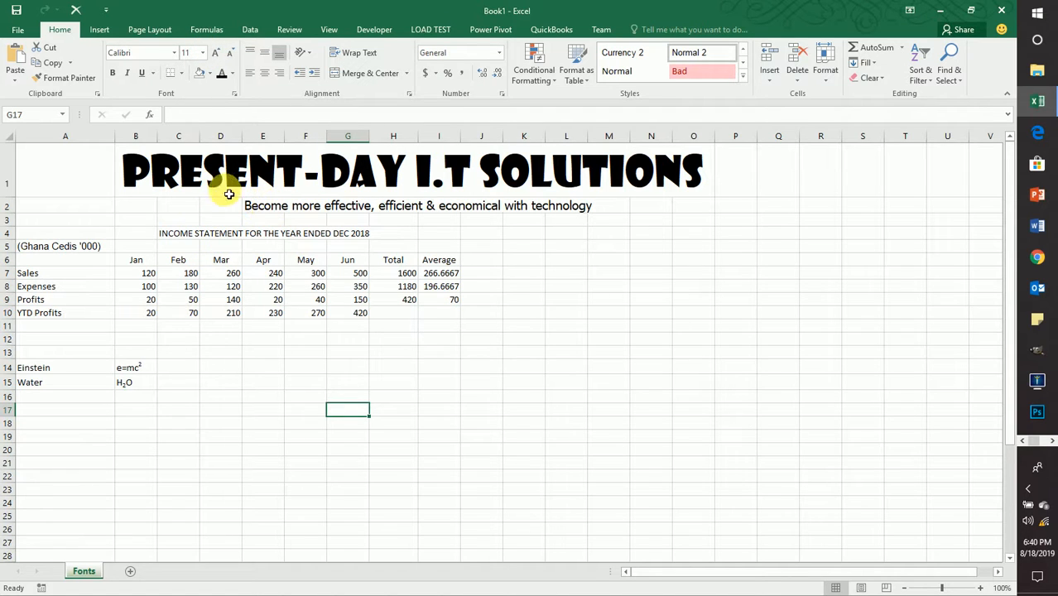
# Change the font of the "PRESENT-DAY I.T SOLUTIONS" title in B1 to Calibri Light.
pyautogui.click(150, 166)
pyautogui.click(157, 52)
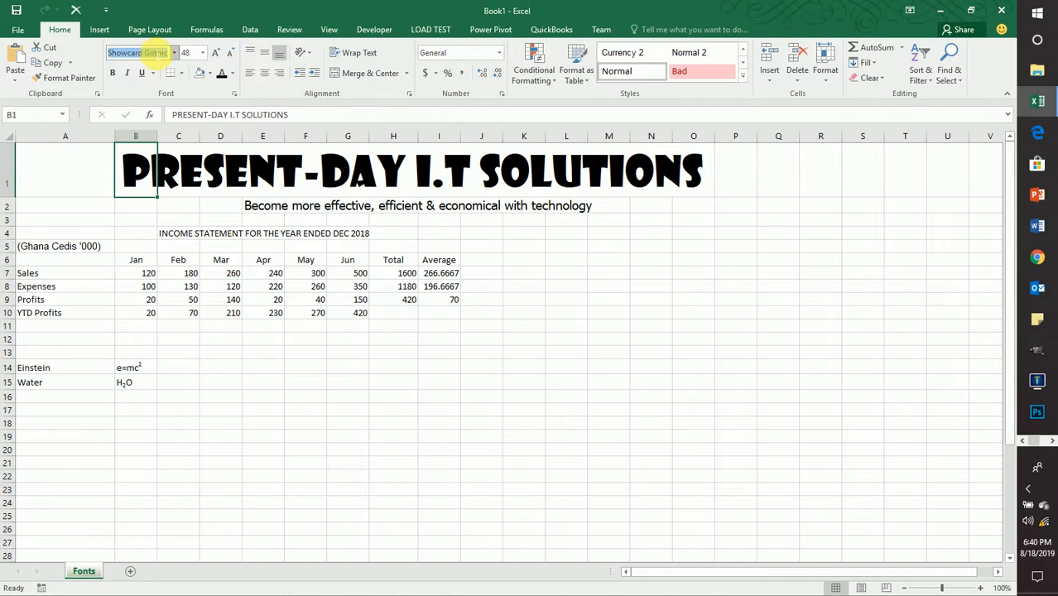
pyautogui.write('Calibri Light')
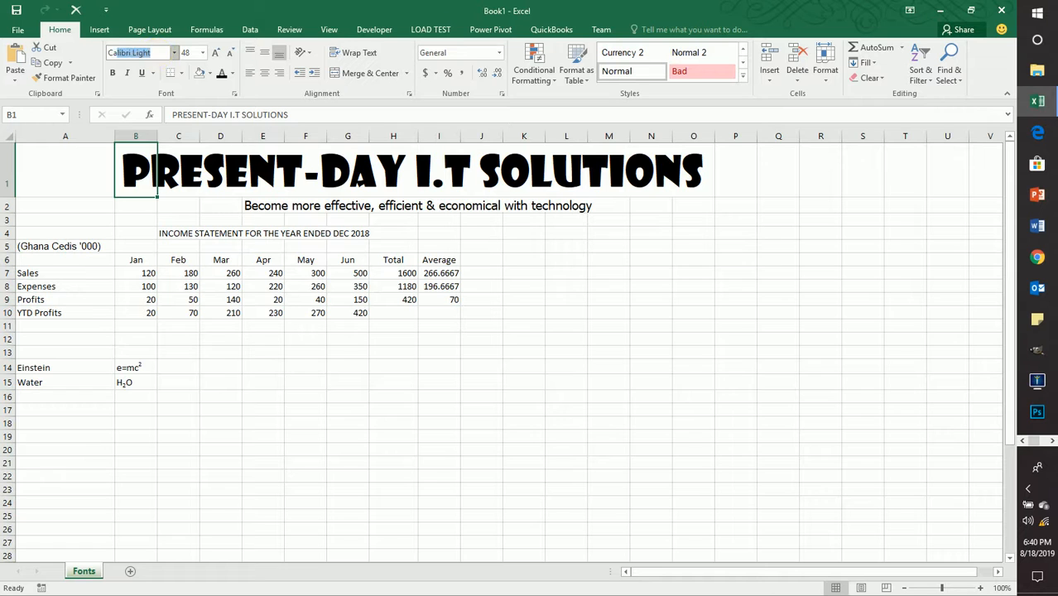
pyautogui.press('Return')
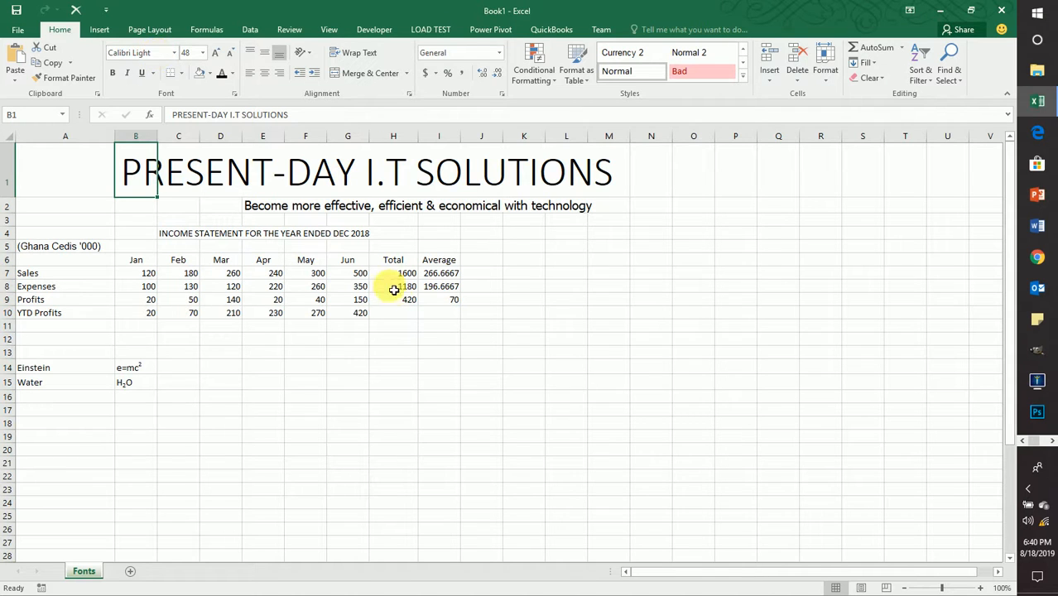
pyautogui.click(560, 301)
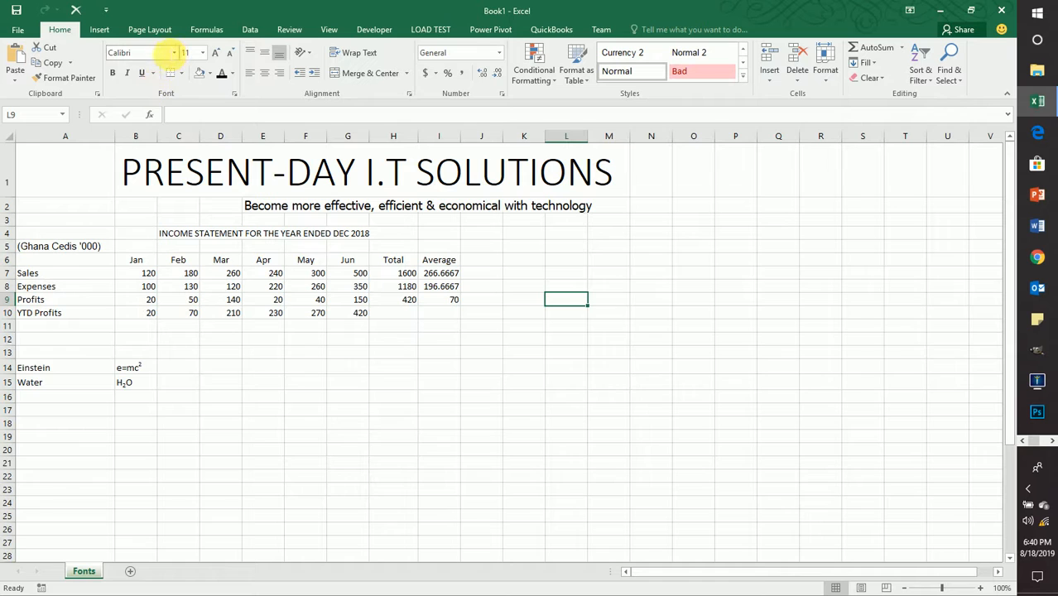
# Apply a double underline to the May YTD Profits value in F10.
pyautogui.click(154, 74)
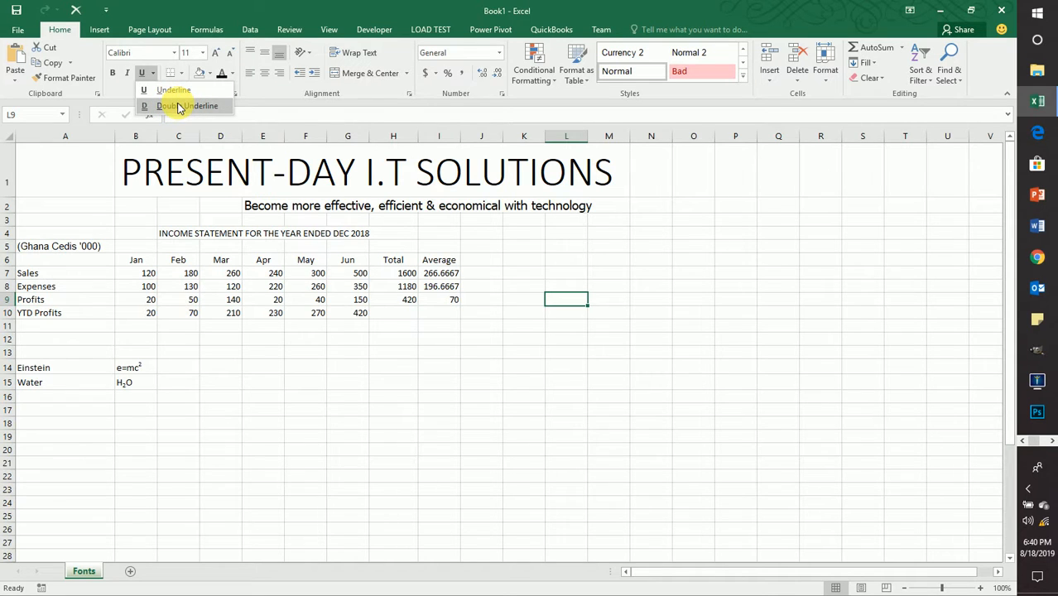
pyautogui.click(294, 314)
pyautogui.click(307, 311)
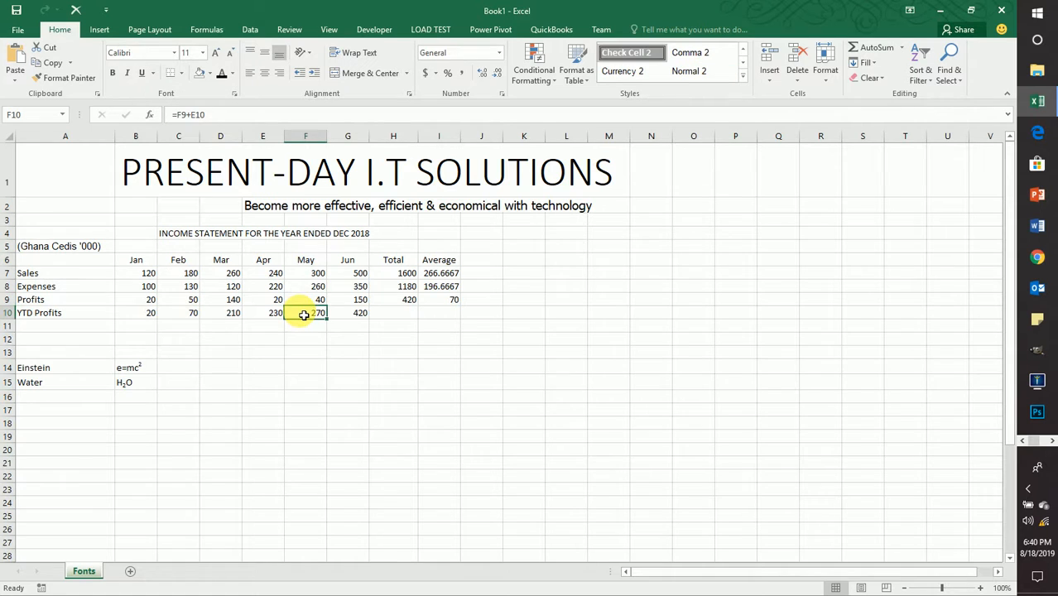
pyautogui.click(181, 73)
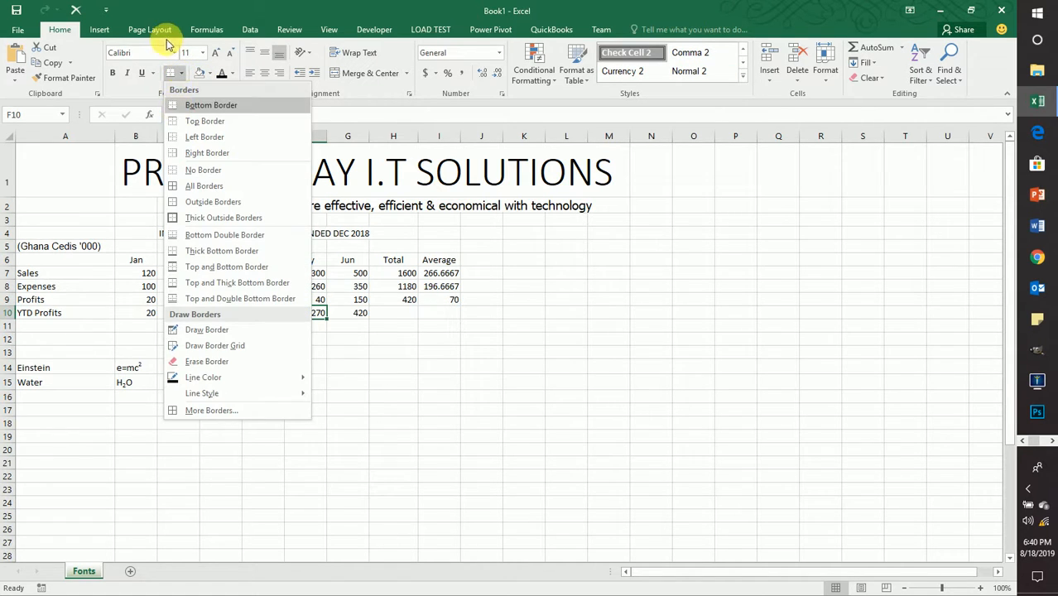
pyautogui.click(153, 73)
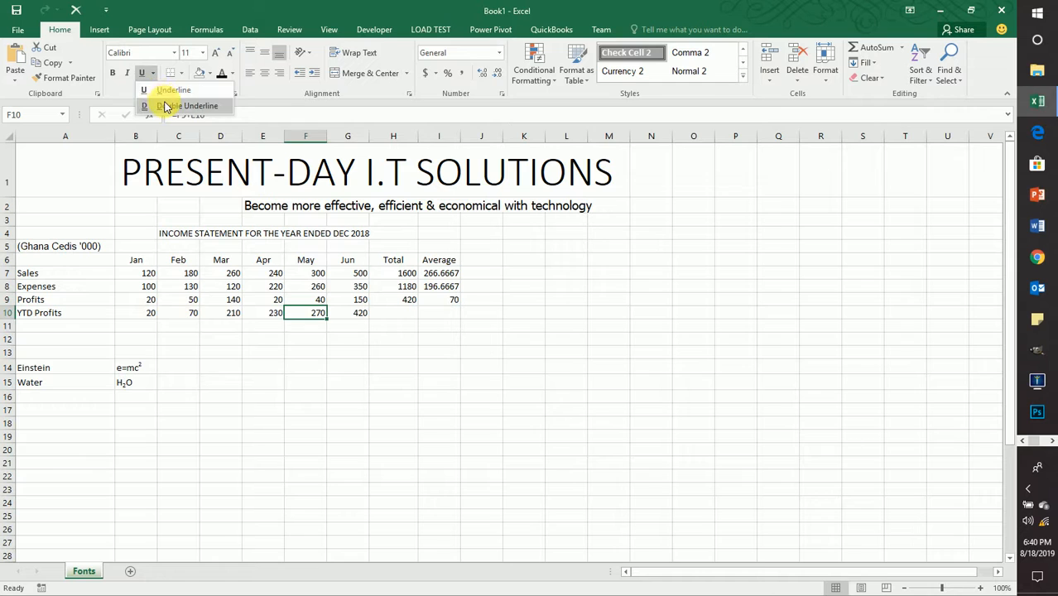
pyautogui.click(165, 104)
pyautogui.click(411, 424)
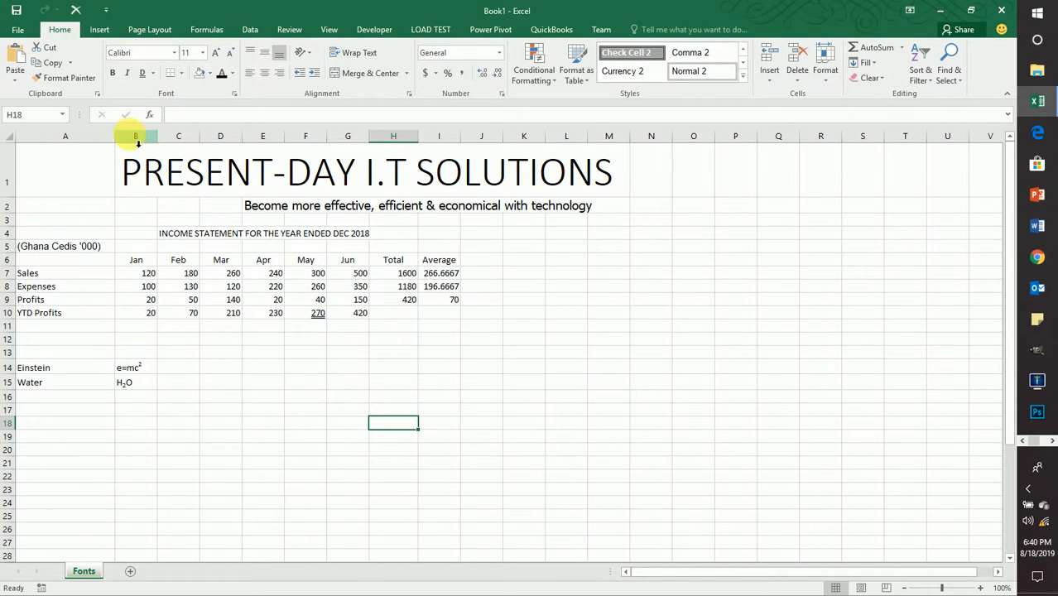
# Make the company title in B1 bold and the tagline in E2 italic.
pyautogui.click(142, 180)
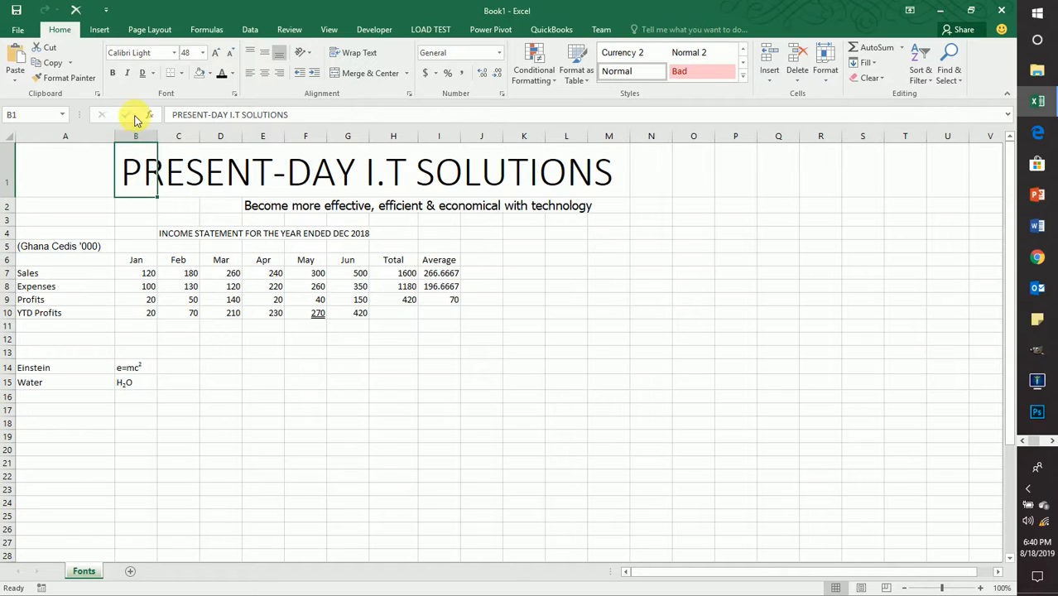
pyautogui.click(114, 75)
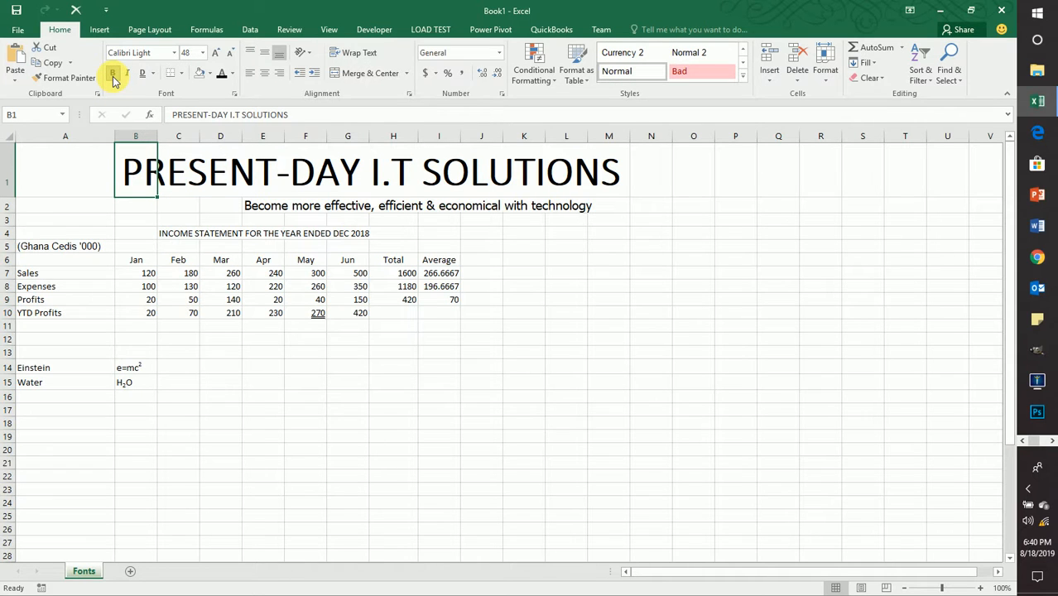
pyautogui.click(266, 206)
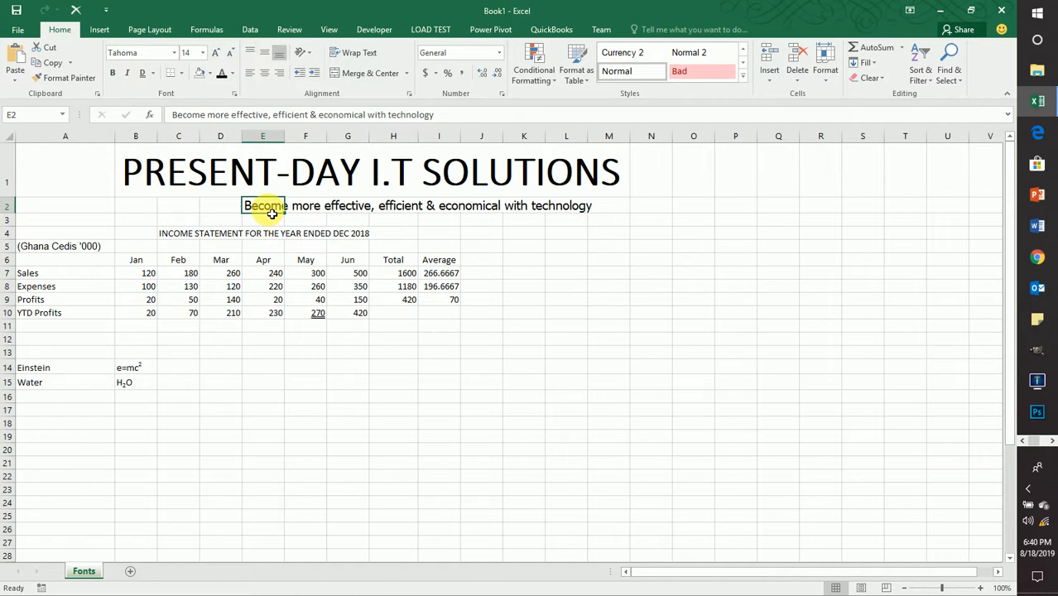
pyautogui.click(127, 77)
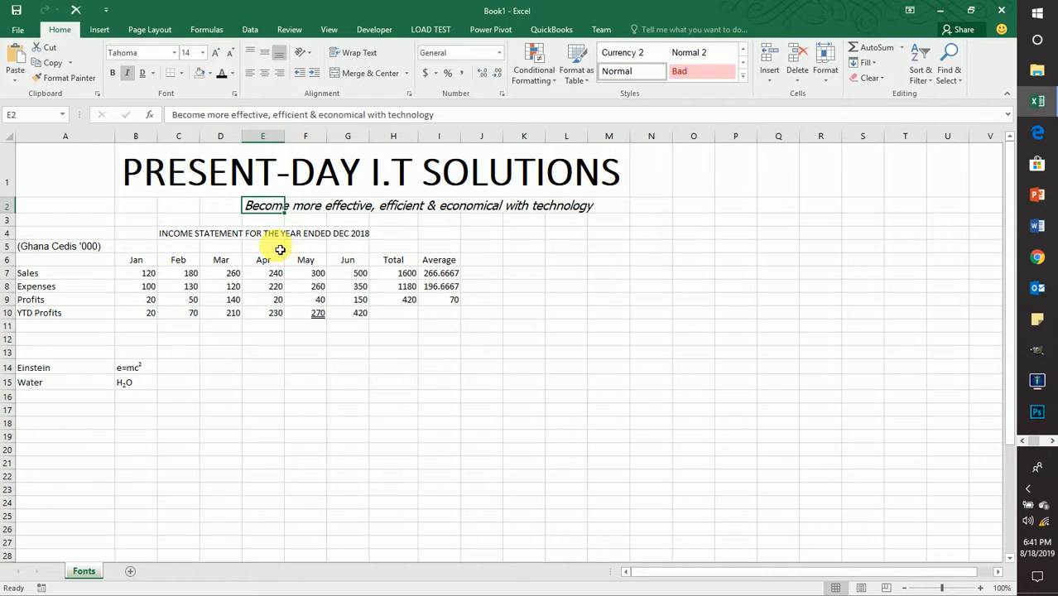
# Apply a single underline to the company title in B1.
pyautogui.click(316, 318)
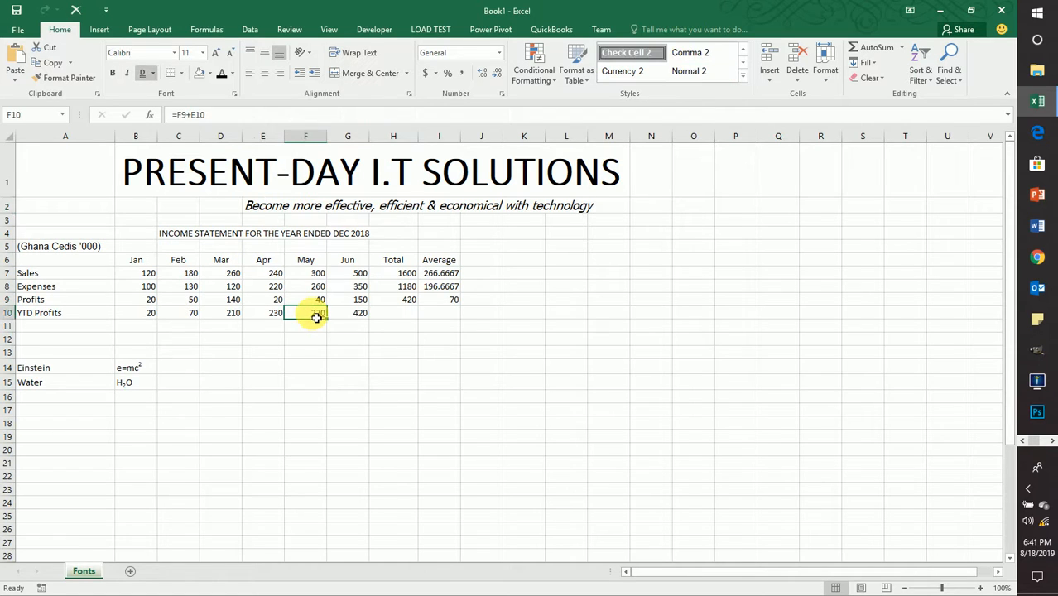
pyautogui.click(153, 75)
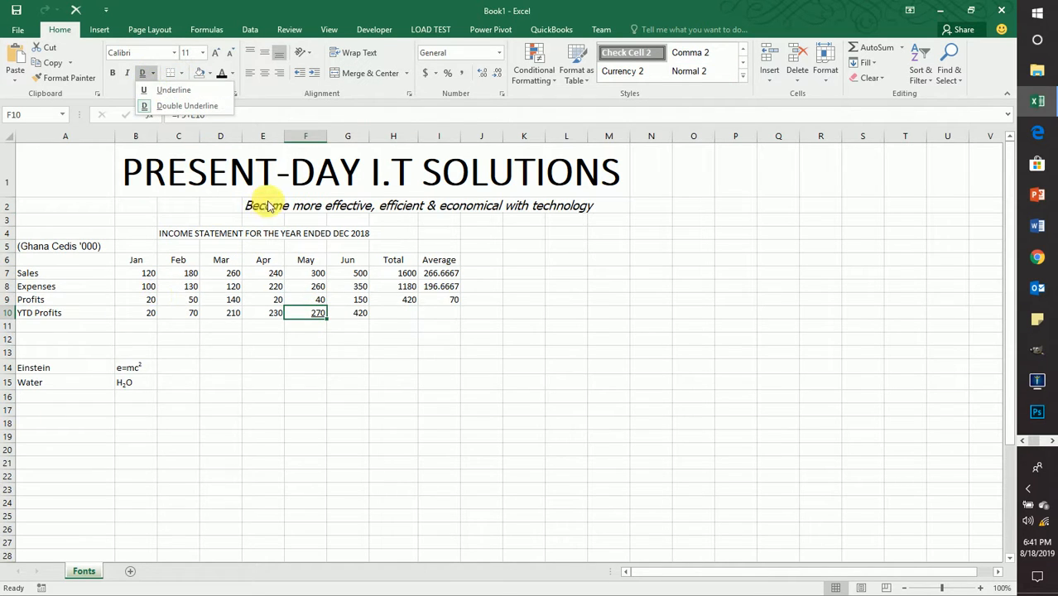
pyautogui.click(124, 170)
pyautogui.click(126, 168)
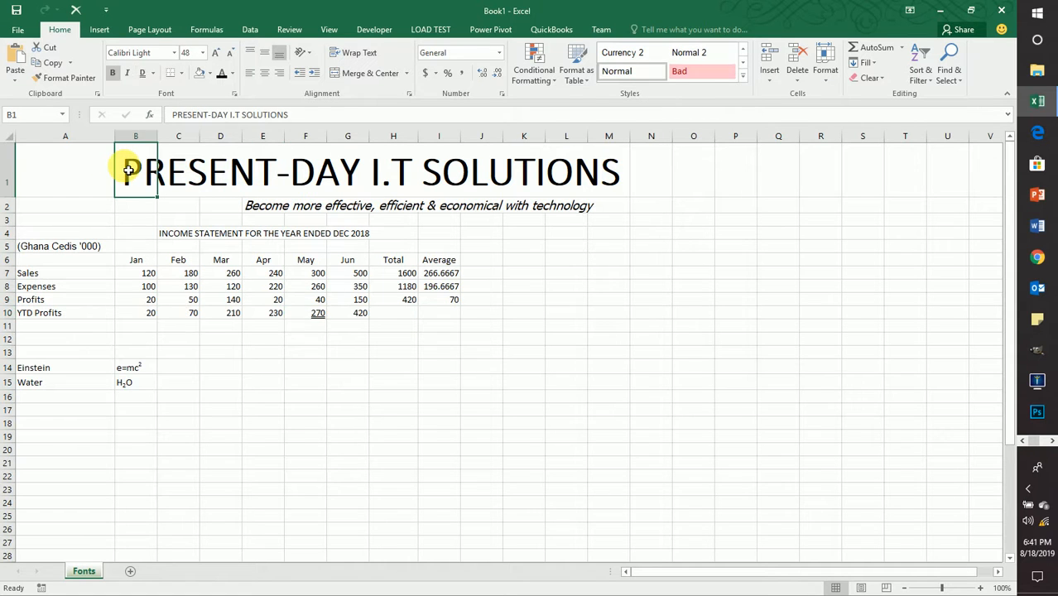
pyautogui.click(153, 72)
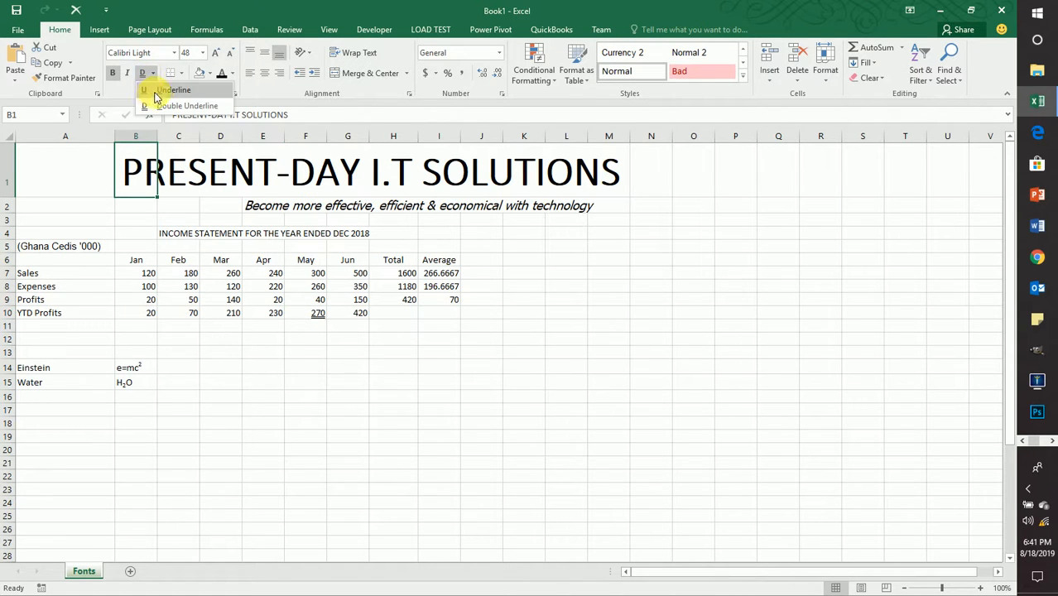
pyautogui.click(161, 90)
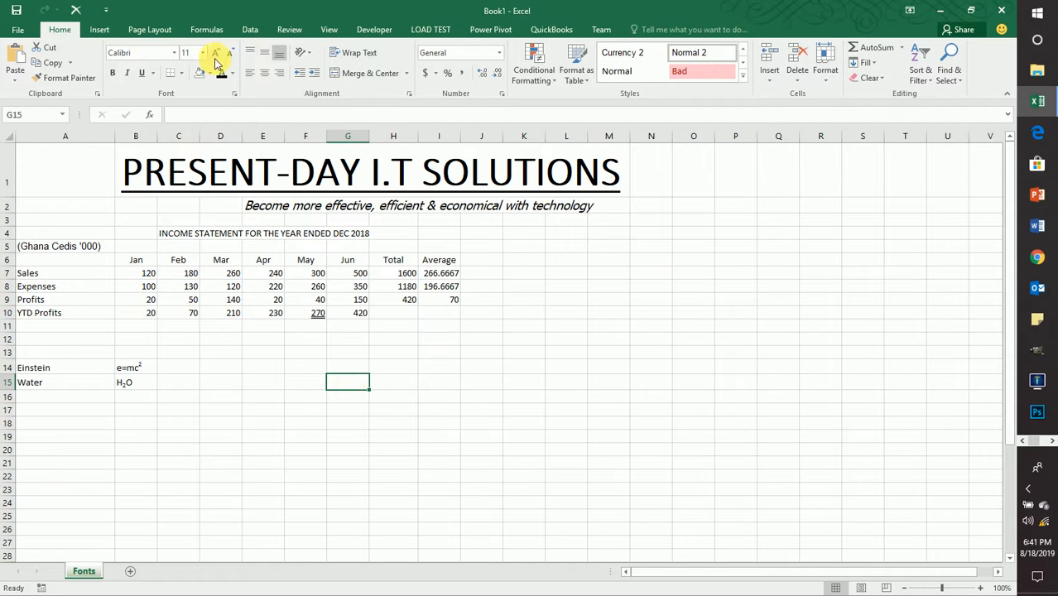
pyautogui.click(177, 259)
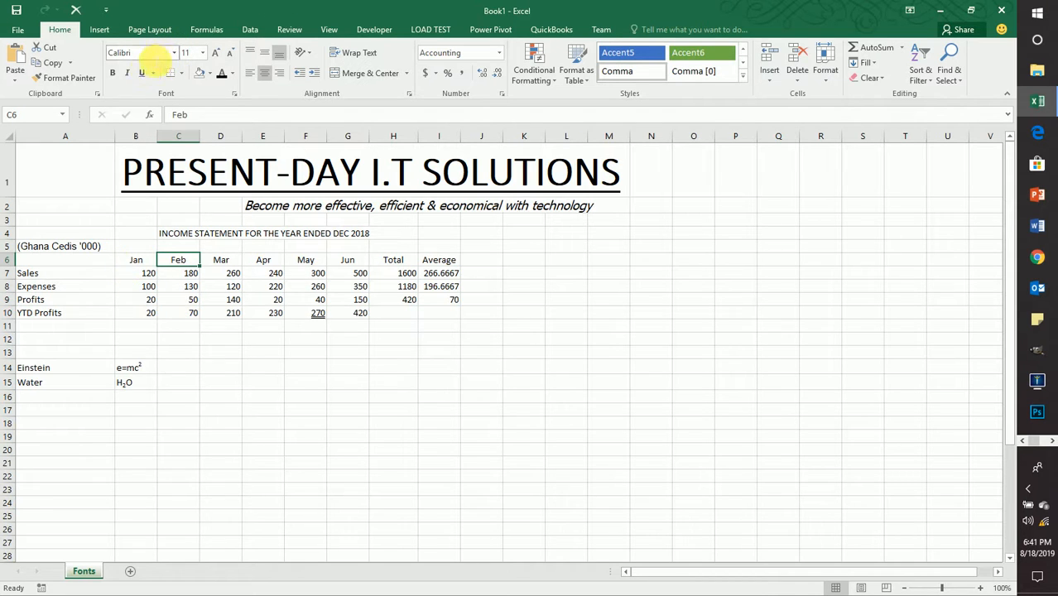
pyautogui.click(175, 52)
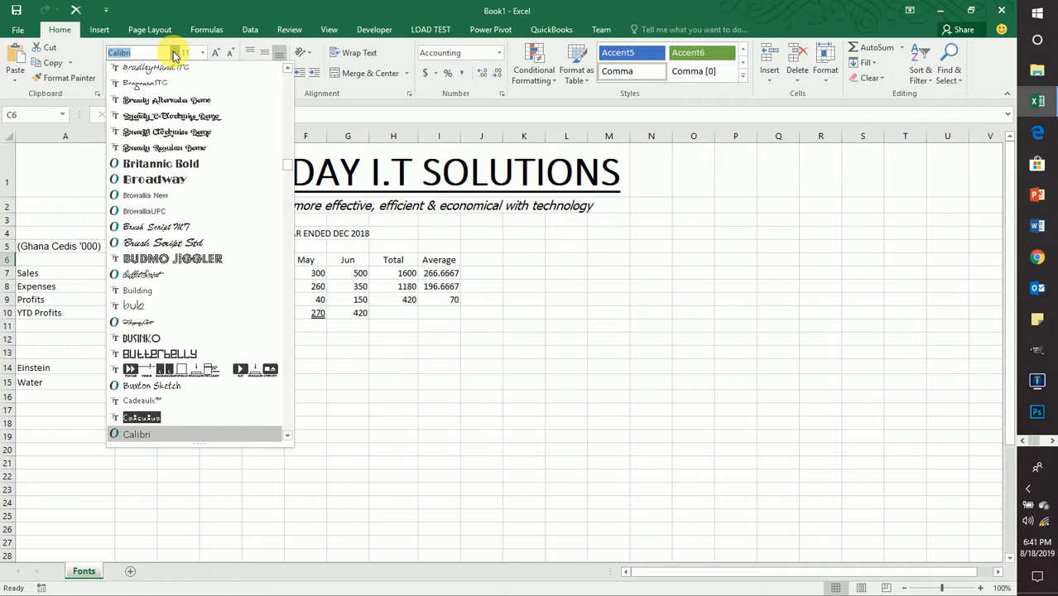
pyautogui.click(175, 53)
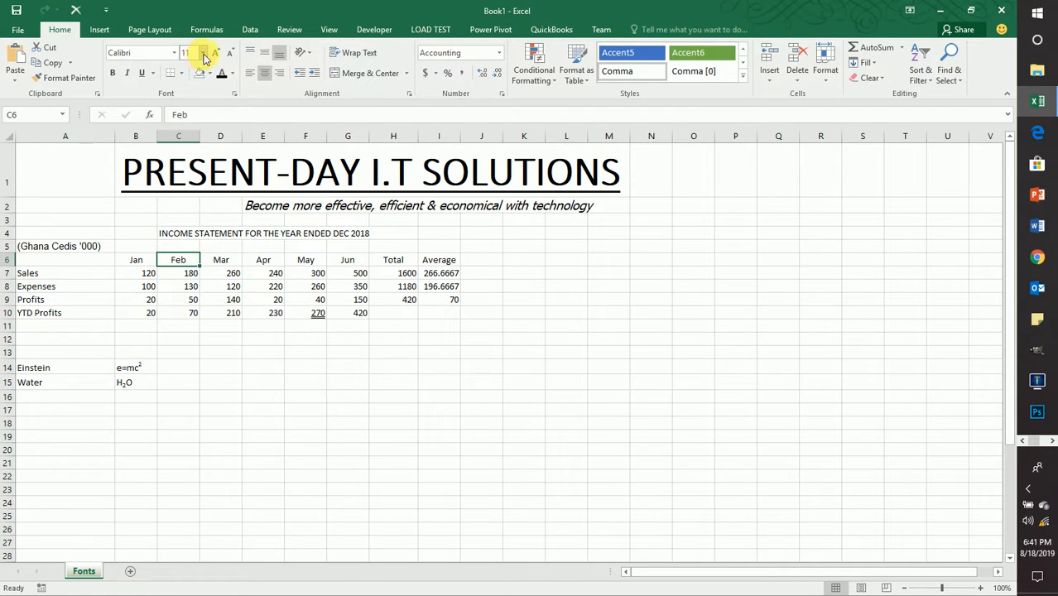
pyautogui.click(204, 54)
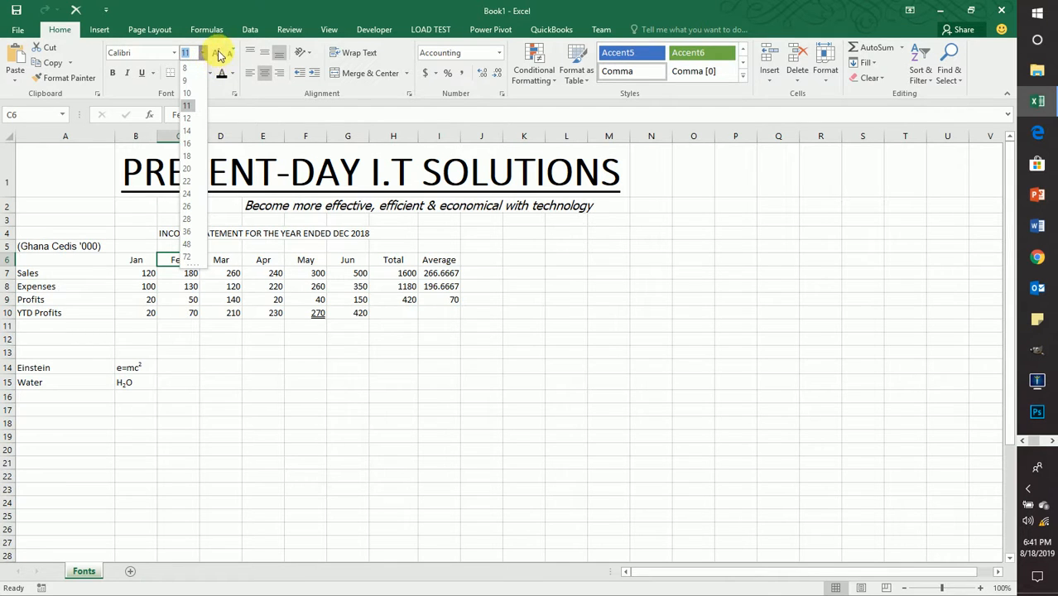
pyautogui.click(217, 68)
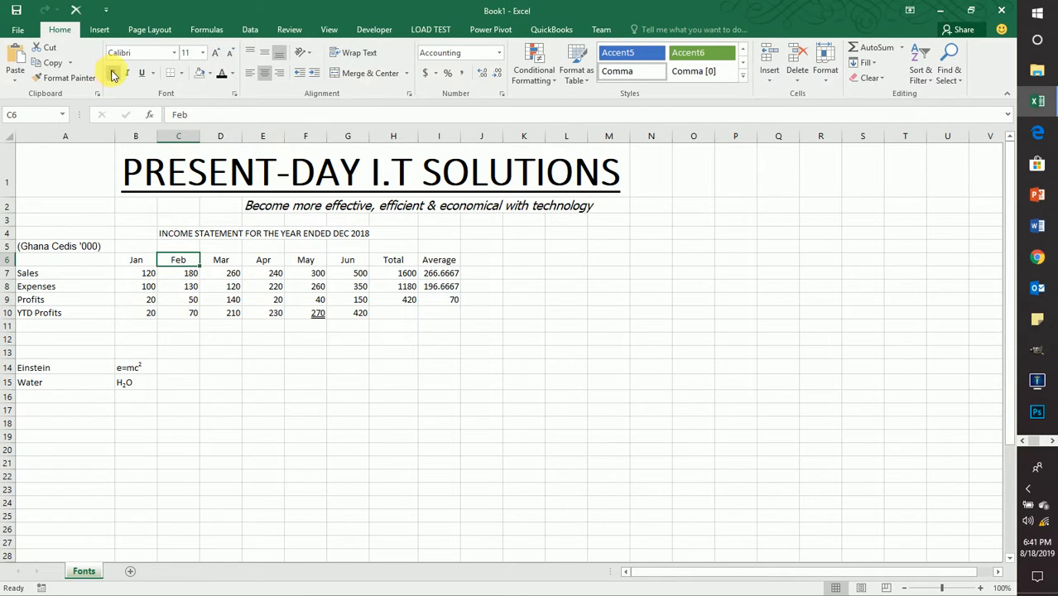
# Turn the italics of the tagline in E2 off and on again, and give it a double underline.
pyautogui.click(262, 208)
pyautogui.click(128, 73)
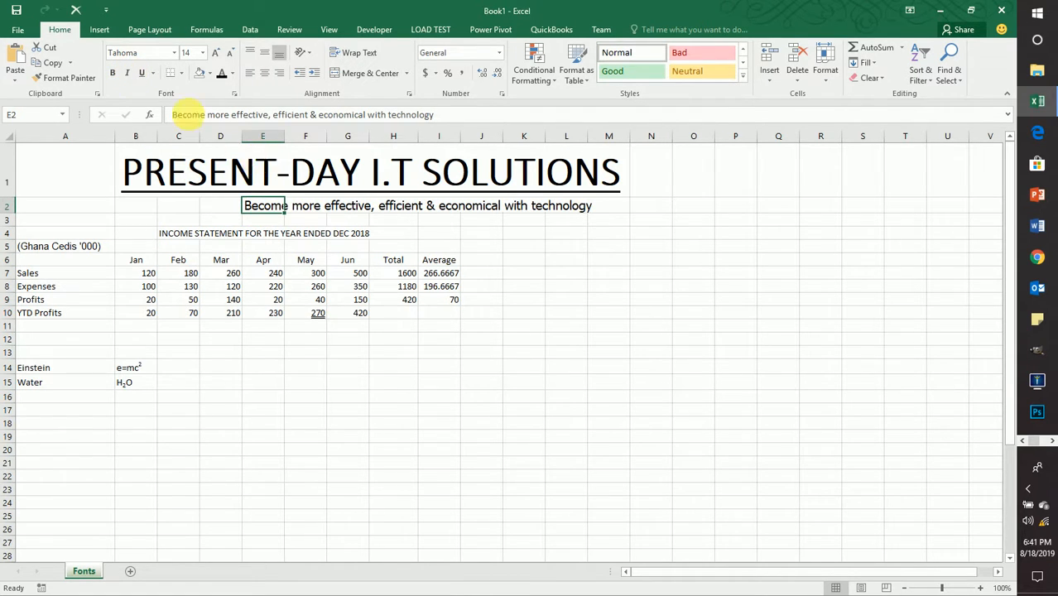
pyautogui.click(130, 74)
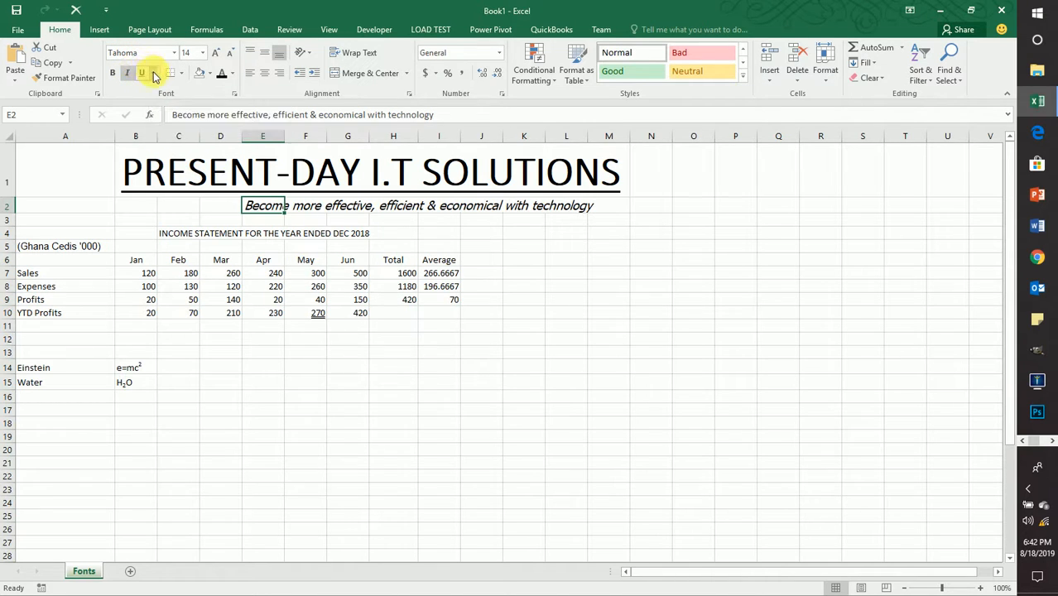
pyautogui.click(157, 78)
pyautogui.click(165, 103)
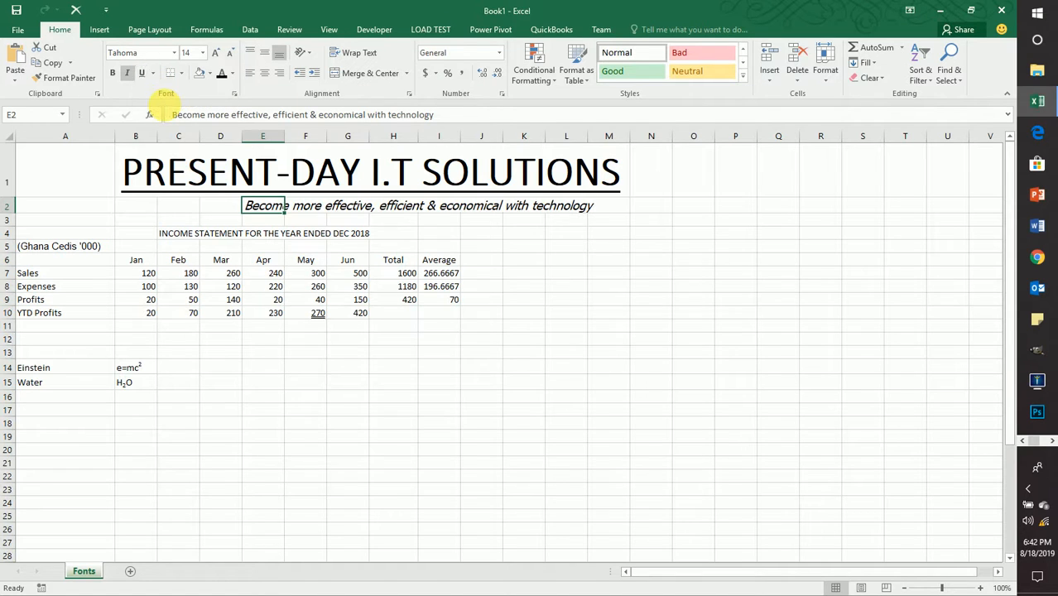
pyautogui.click(483, 351)
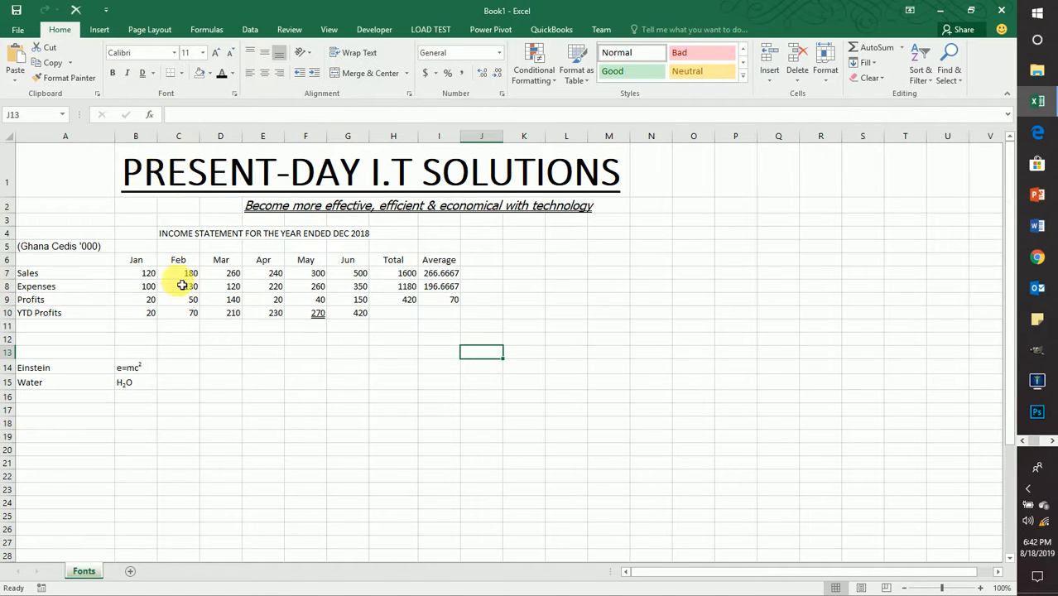
# Set the column headings Jan to Average in B6:I6 to font size 14 and bold.
pyautogui.moveTo(147, 263); pyautogui.dragTo(437, 262)
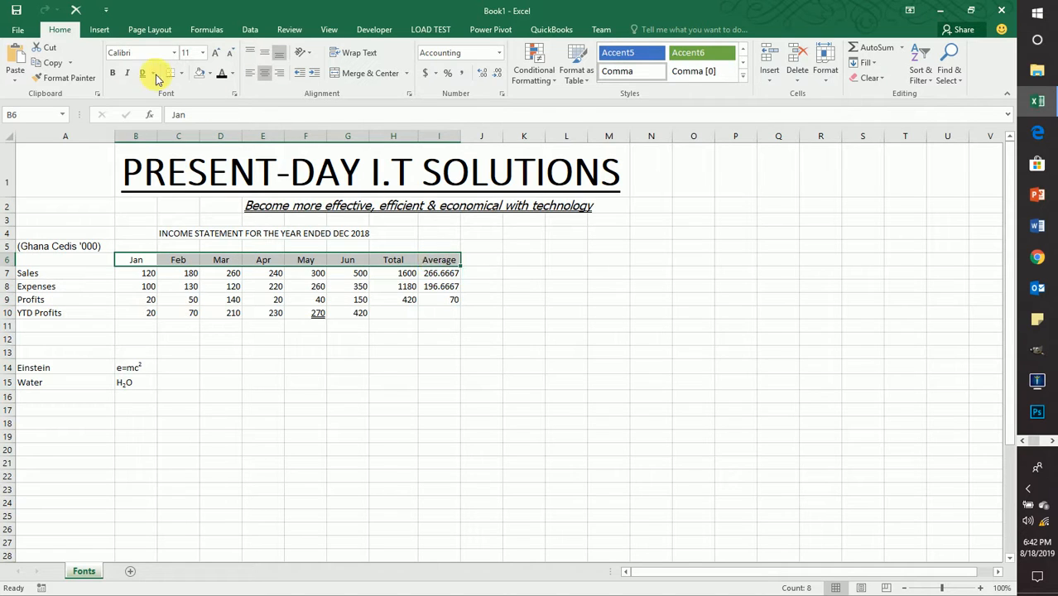
pyautogui.click(202, 52)
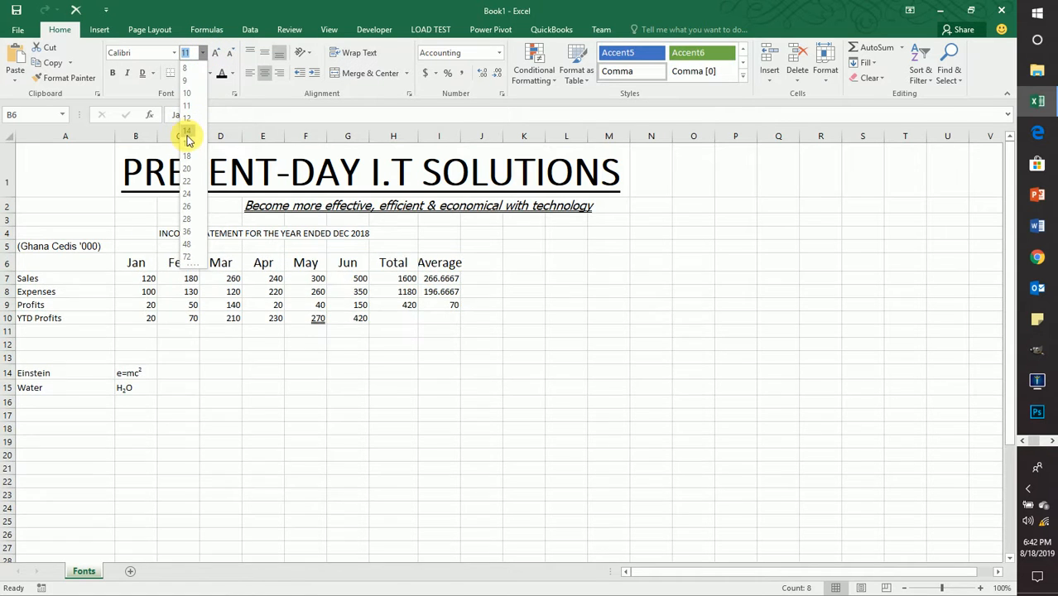
pyautogui.click(186, 132)
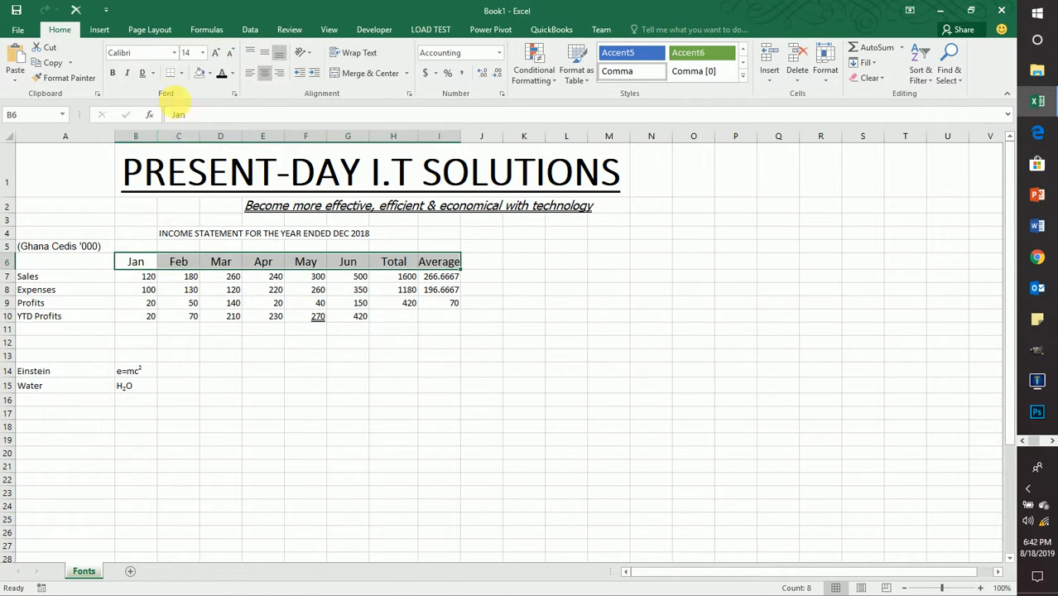
pyautogui.click(114, 74)
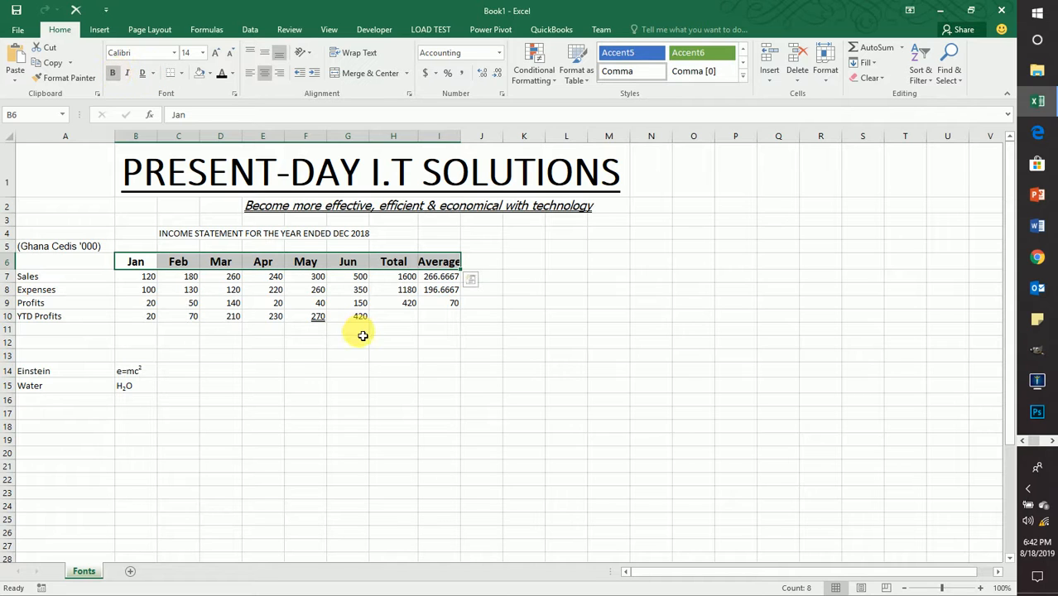
pyautogui.click(518, 319)
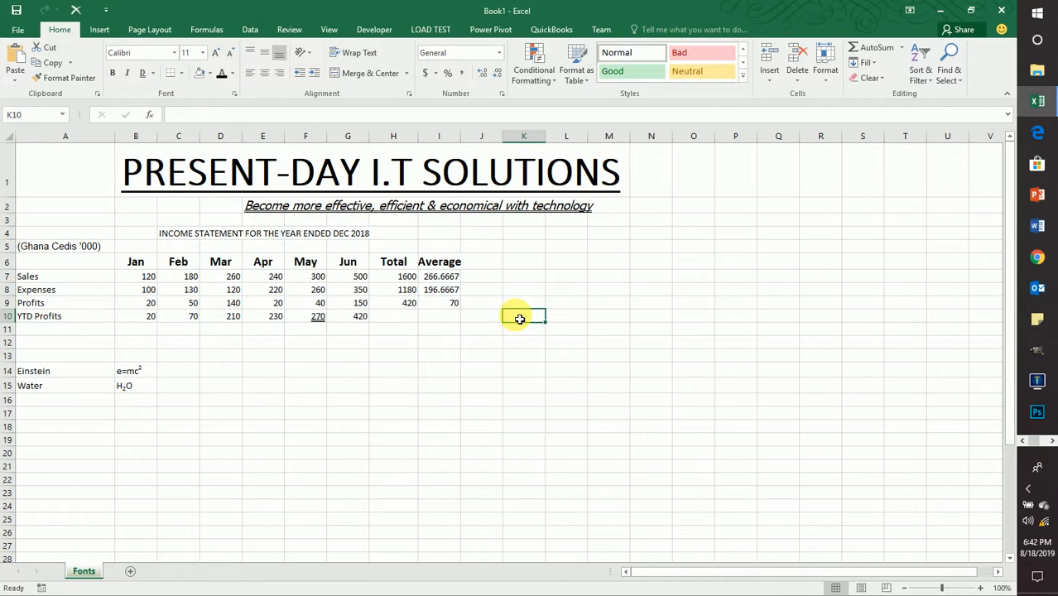
# Make the row labels Sales, Expenses, Profits and YTD Profits in A7:A10 bold.
pyautogui.moveTo(83, 279); pyautogui.dragTo(78, 324)
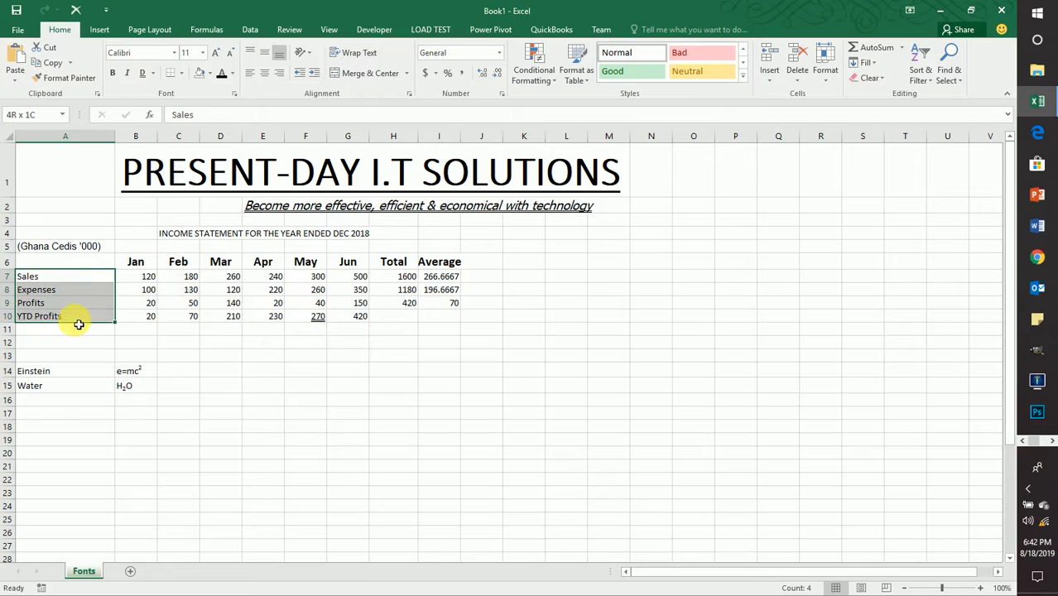
pyautogui.hotkey('ctrl', 'v')
pyautogui.click(64, 277)
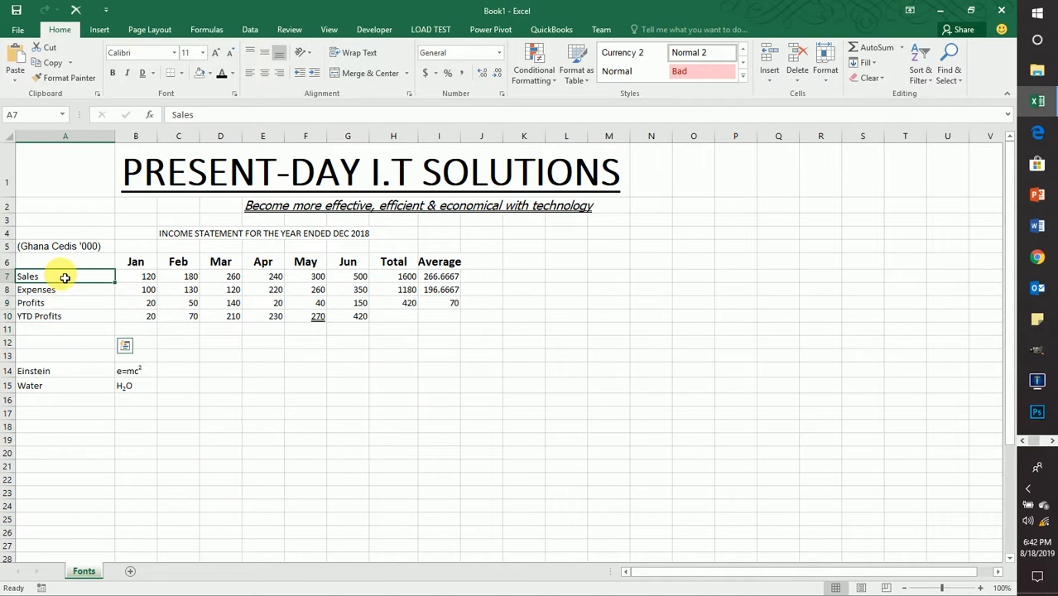
pyautogui.moveTo(64, 277); pyautogui.dragTo(69, 315)
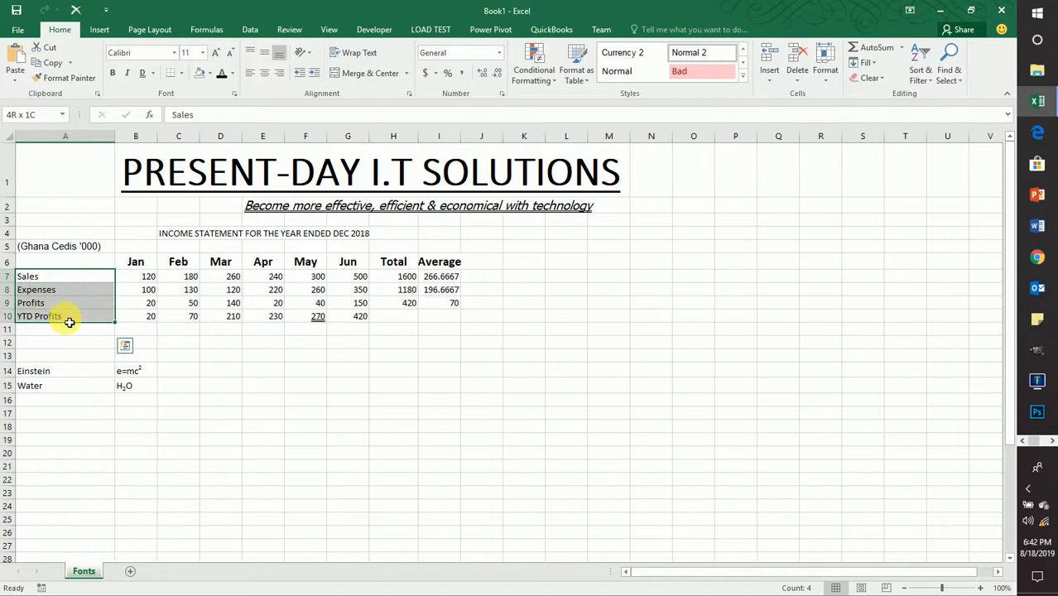
pyautogui.click(115, 74)
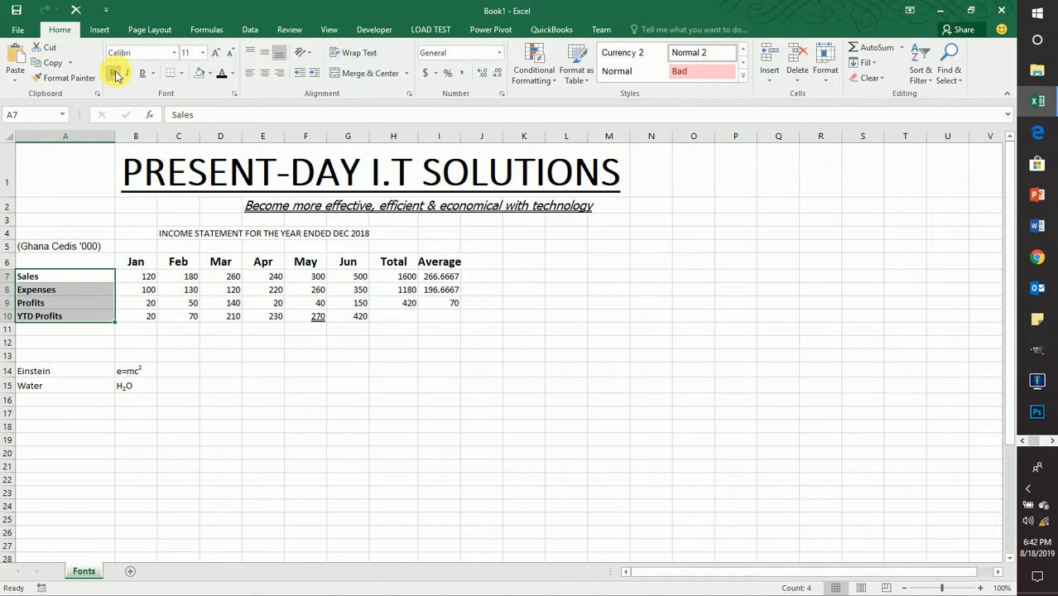
pyautogui.click(276, 370)
pyautogui.click(387, 385)
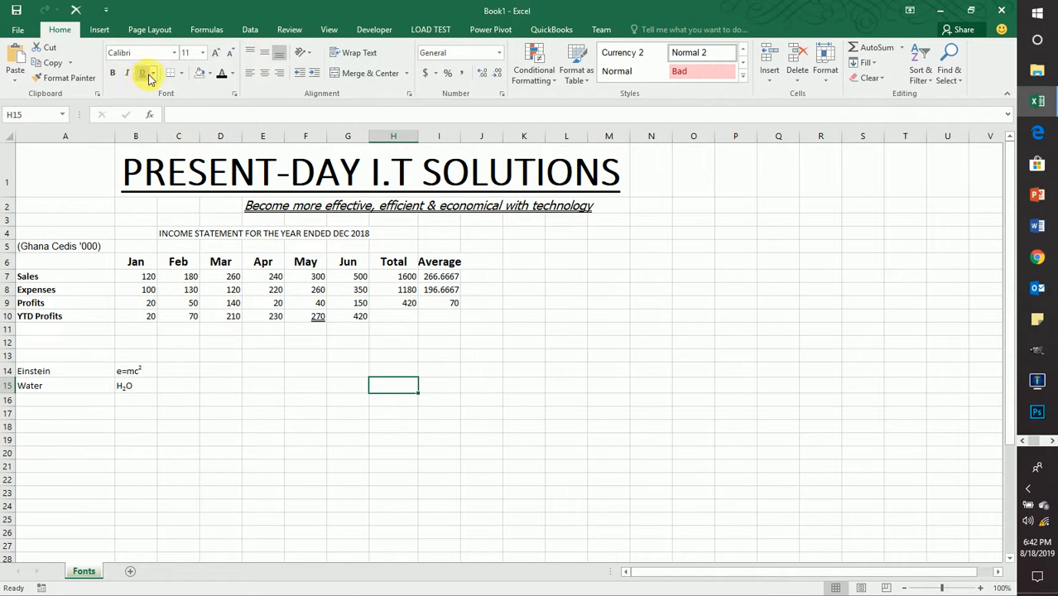
pyautogui.click(234, 322)
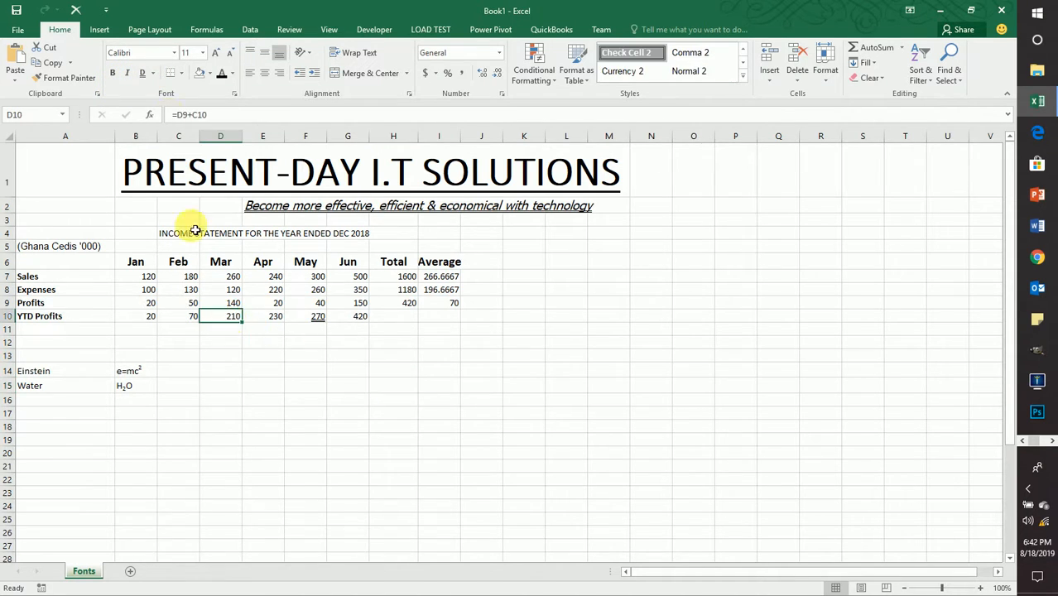
pyautogui.click(184, 77)
pyautogui.click(456, 369)
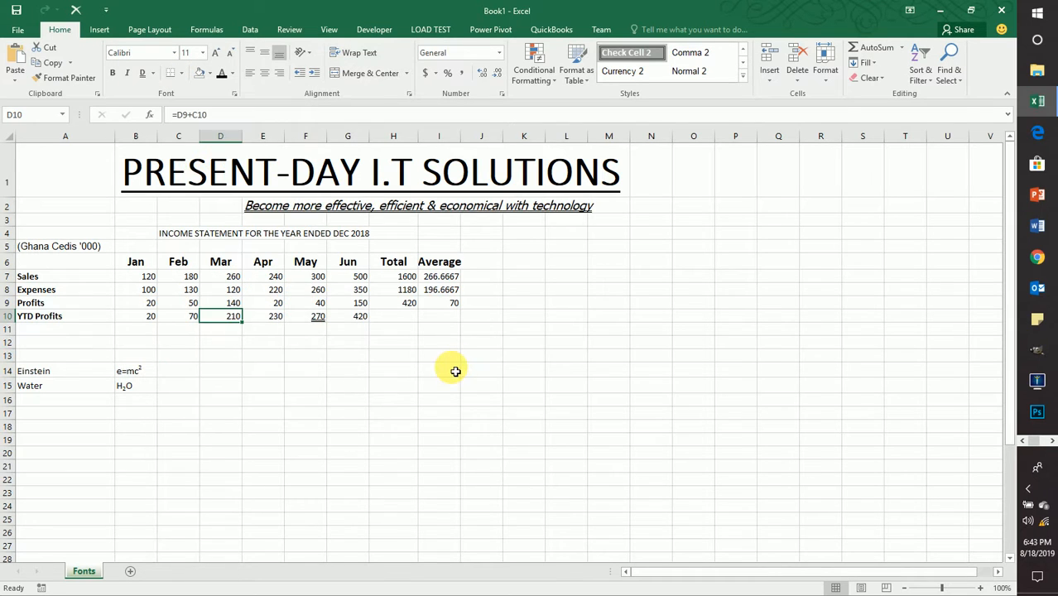
pyautogui.click(388, 361)
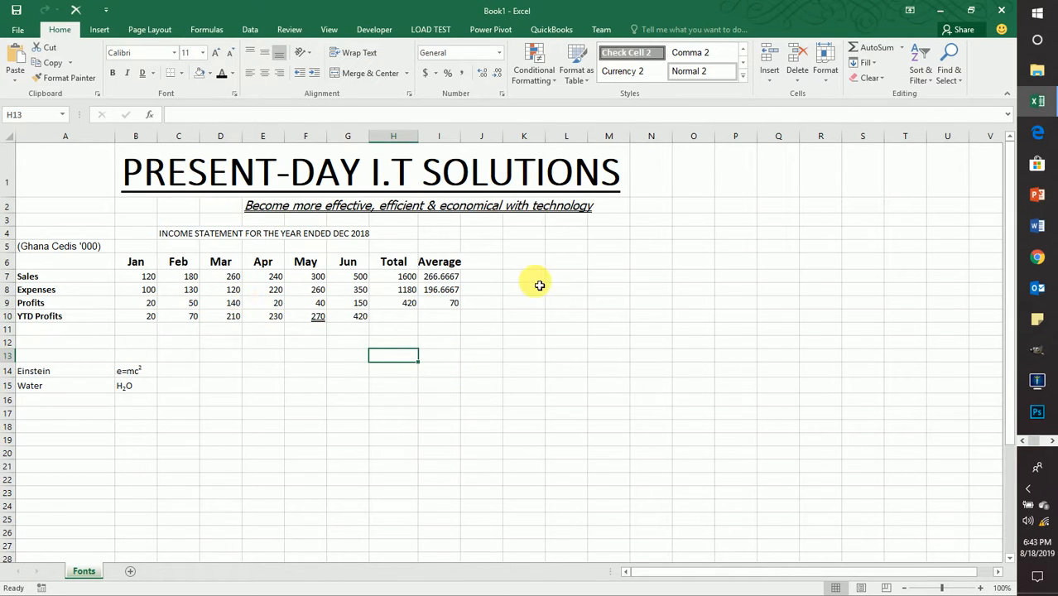
# Apply Thick Outside Borders to the March Profits value in D9.
pyautogui.click(217, 306)
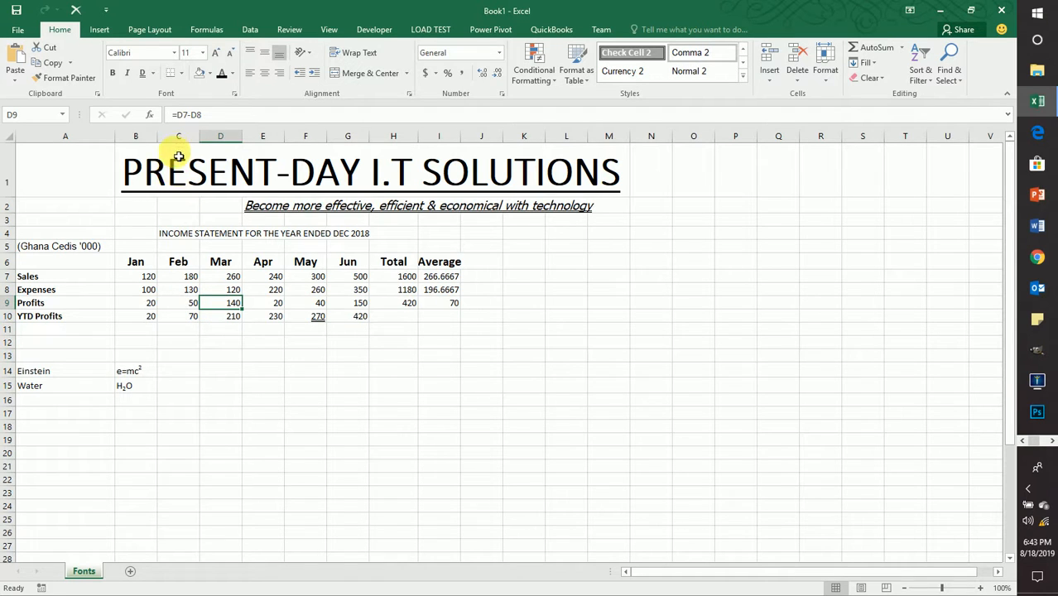
pyautogui.click(182, 73)
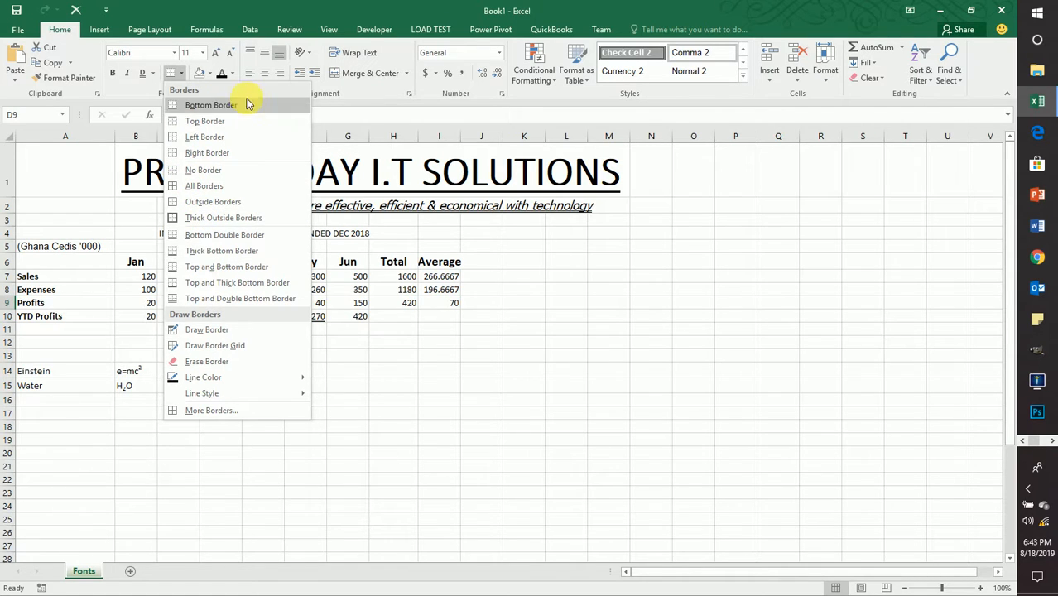
pyautogui.click(214, 219)
pyautogui.click(393, 354)
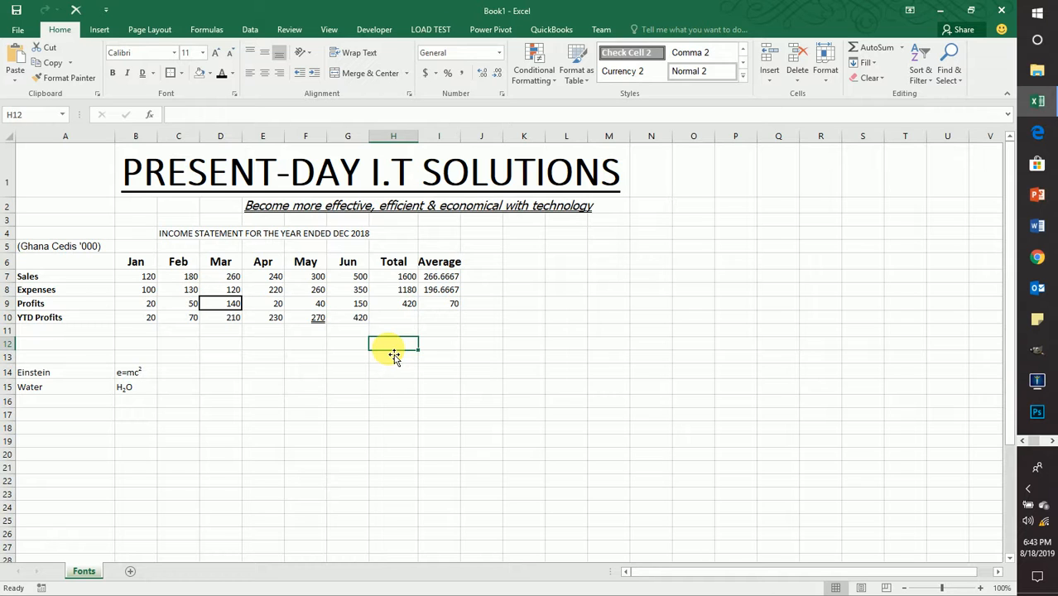
pyautogui.click(224, 305)
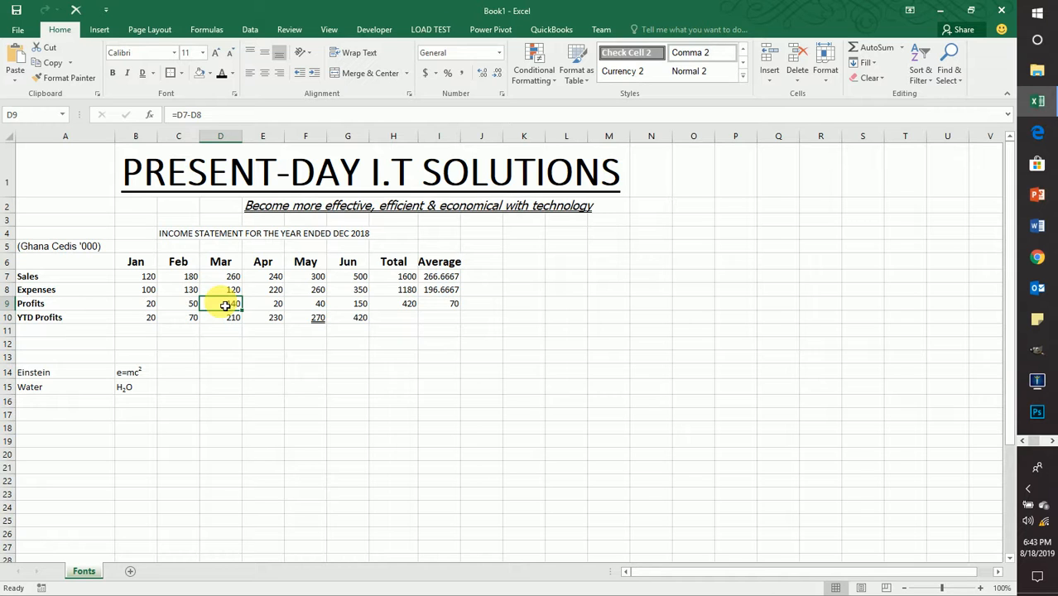
# Remove all borders from the March Profits value in D9.
pyautogui.click(180, 73)
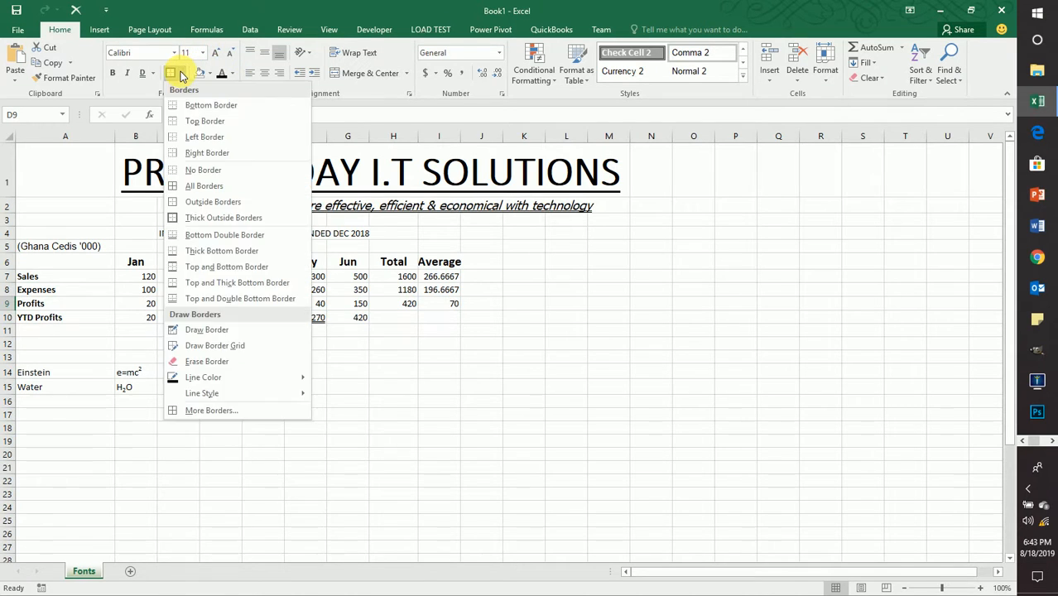
pyautogui.click(211, 170)
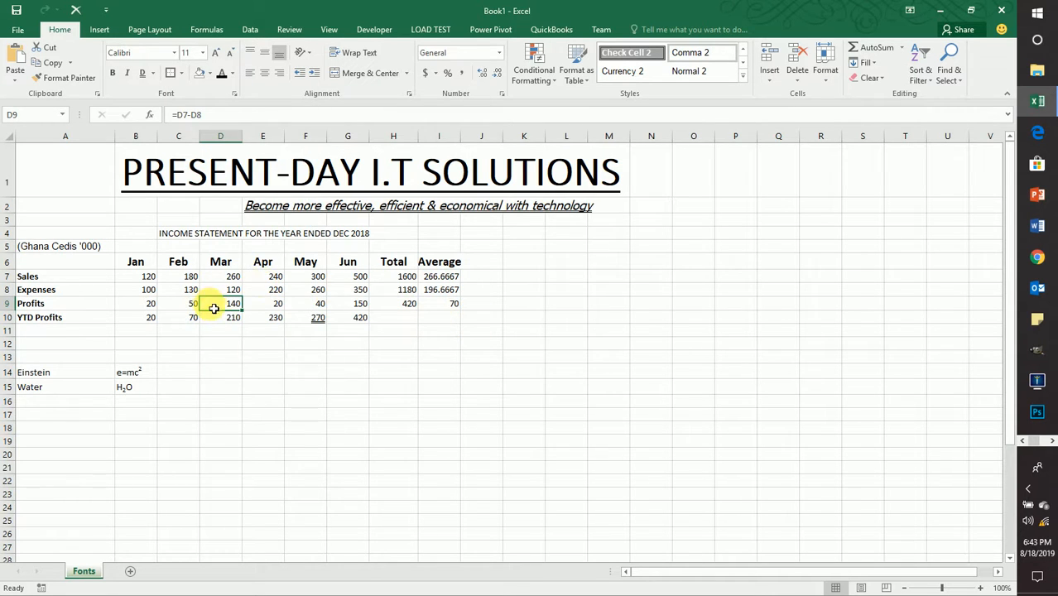
pyautogui.click(182, 75)
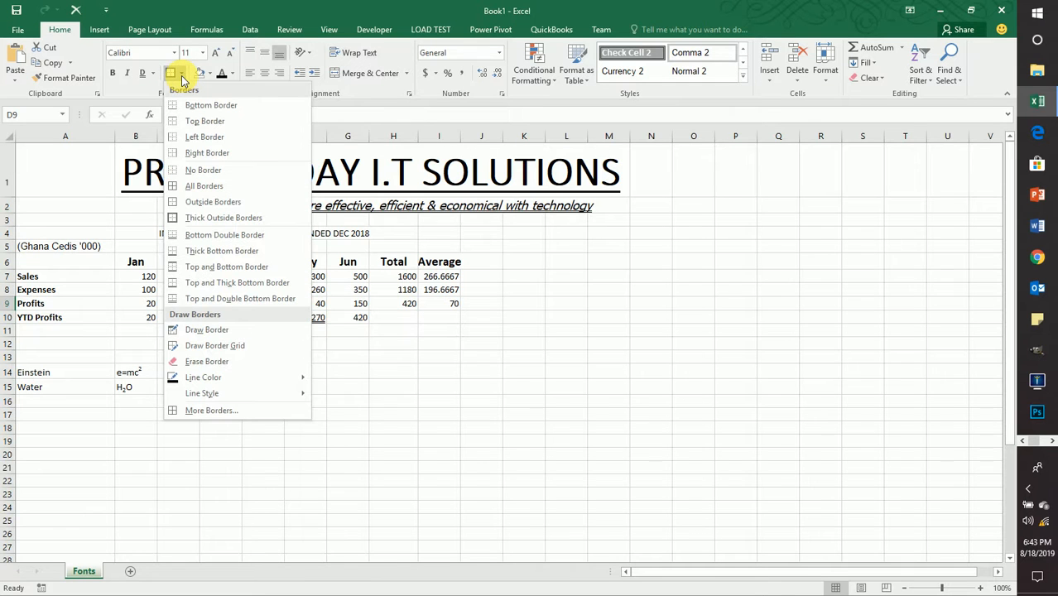
pyautogui.click(197, 172)
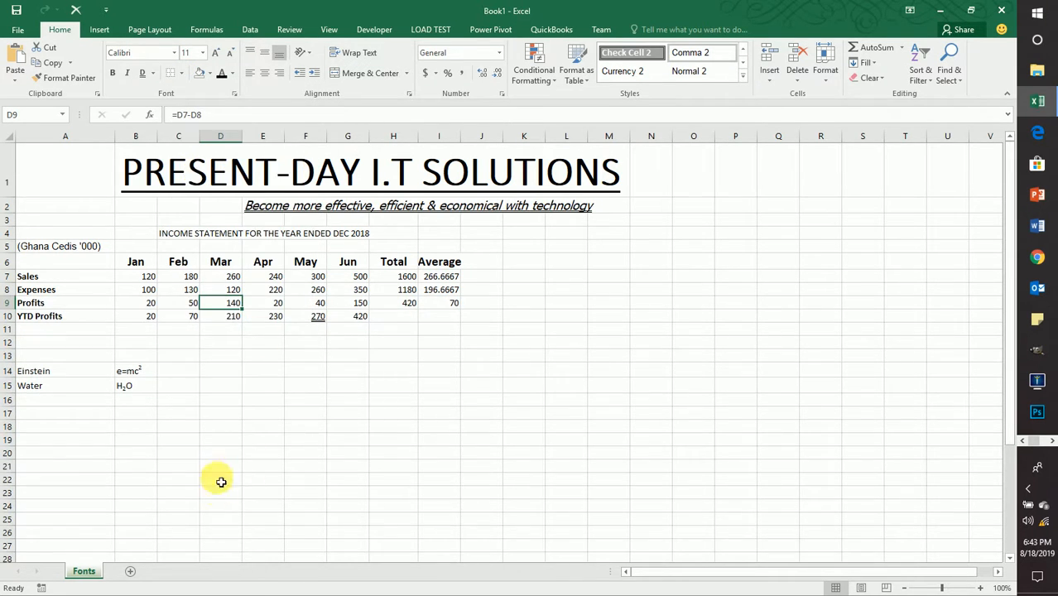
pyautogui.click(363, 378)
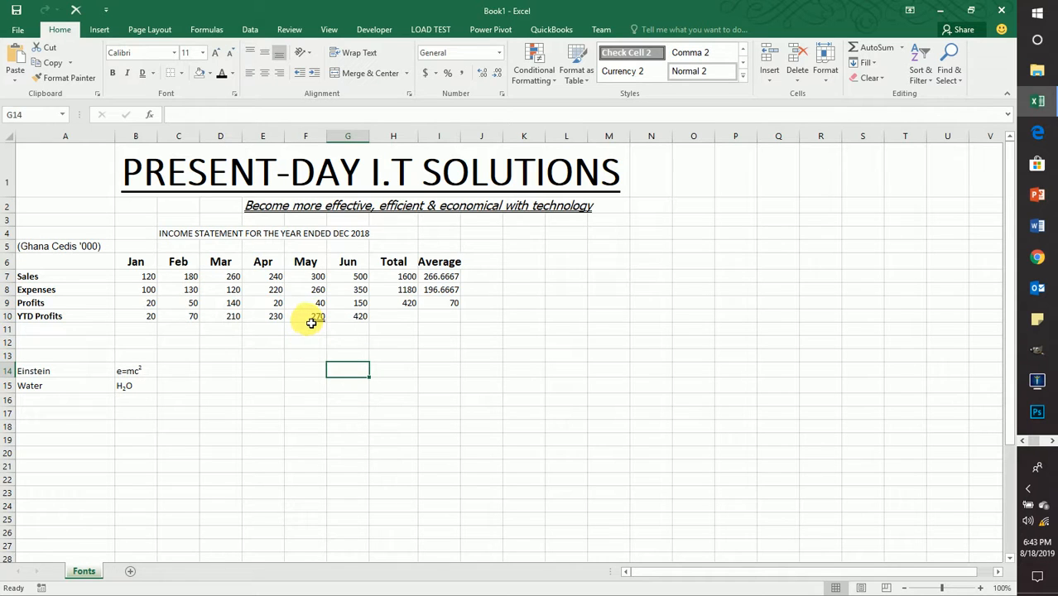
# Remove the bold formatting from the PRESENT-DAY I.T SOLUTIONS title in B1.
pyautogui.click(149, 180)
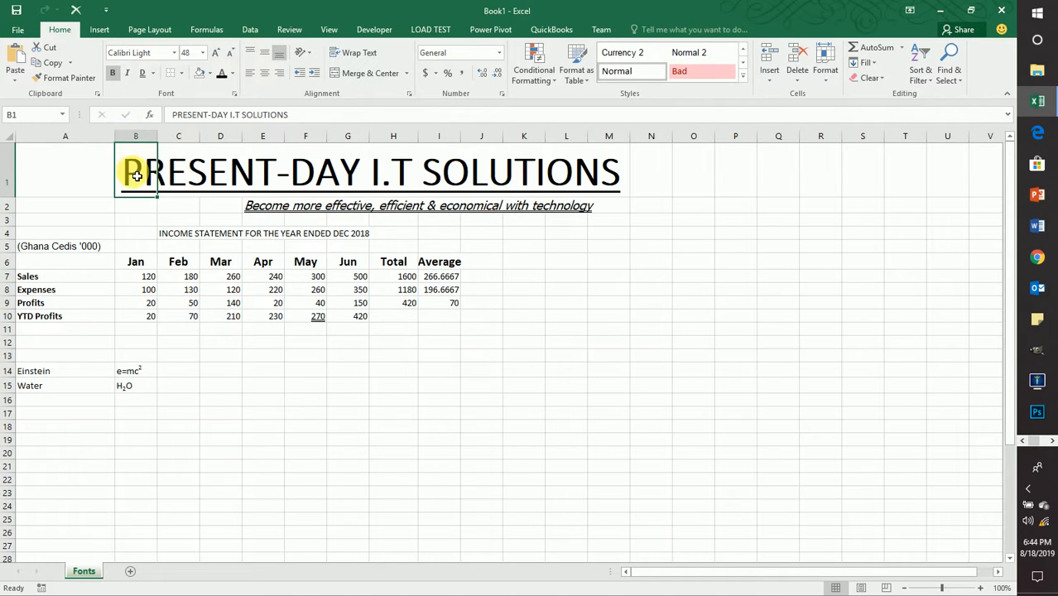
pyautogui.click(112, 74)
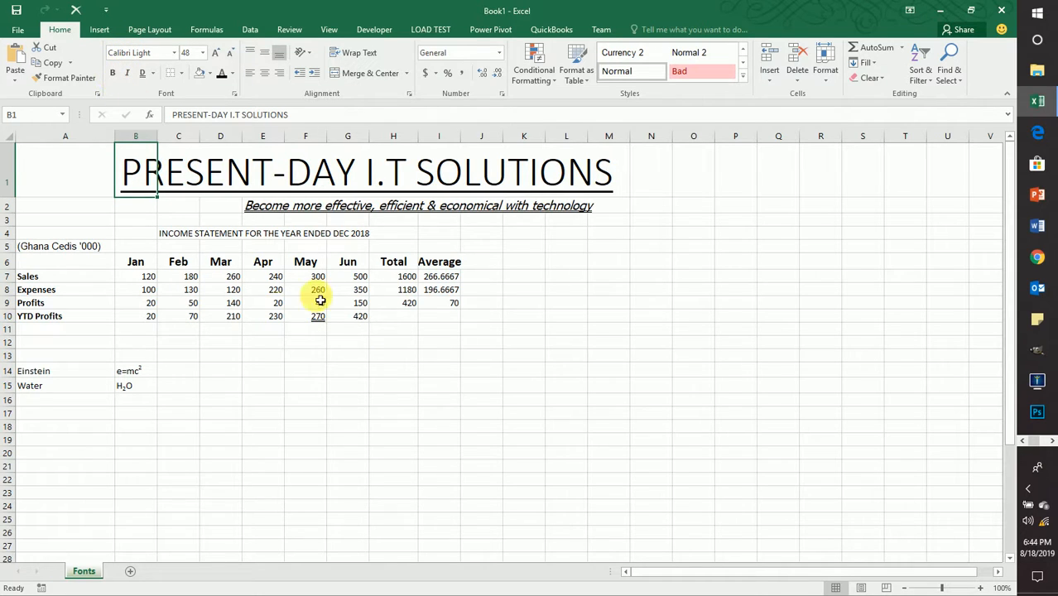
pyautogui.click(553, 378)
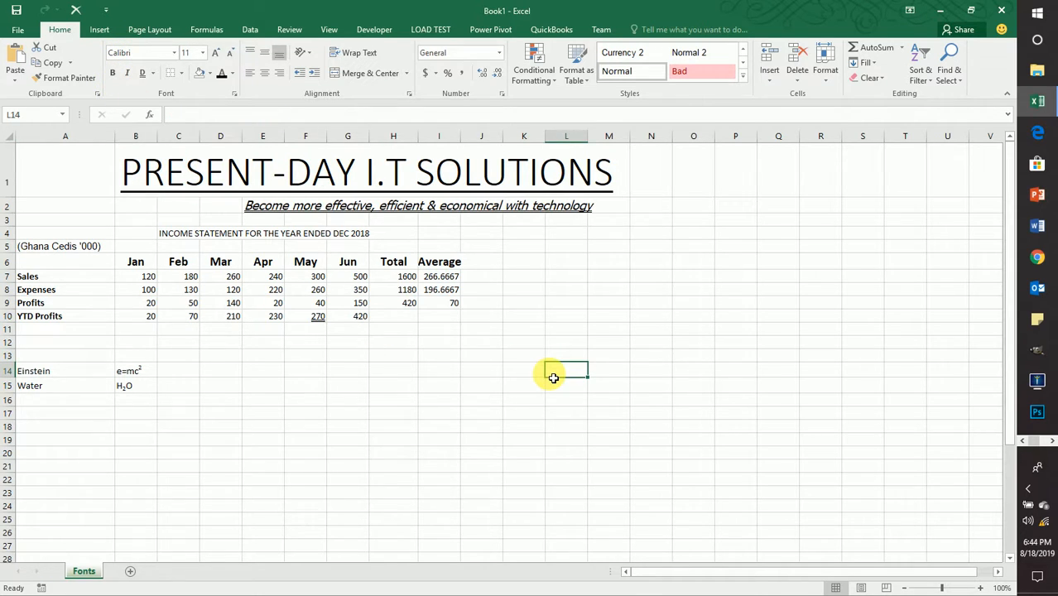
# Turn the bold formatting of the title in B1 on and off again.
pyautogui.click(134, 165)
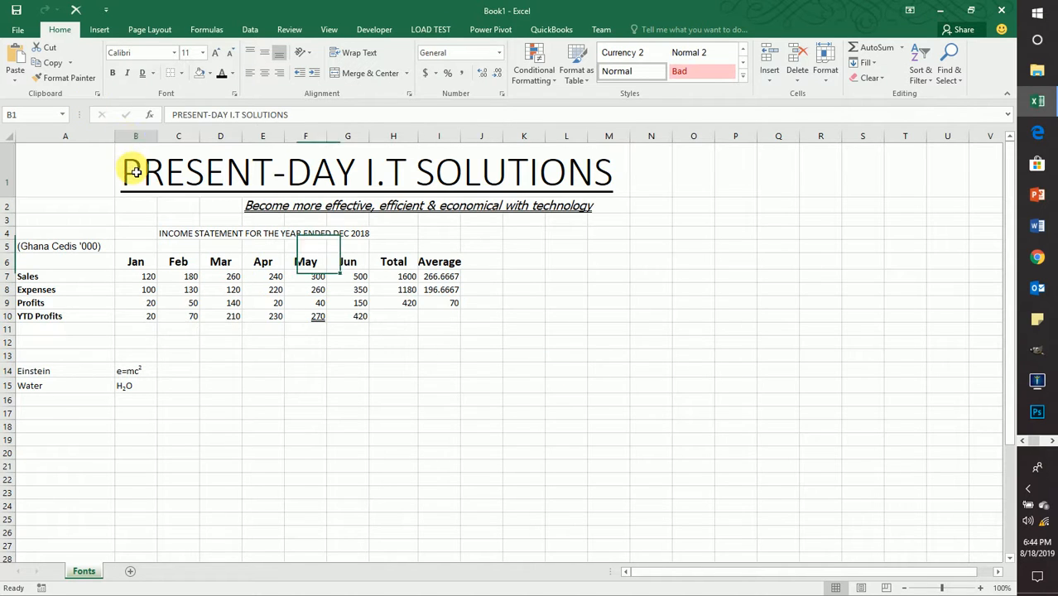
pyautogui.click(114, 74)
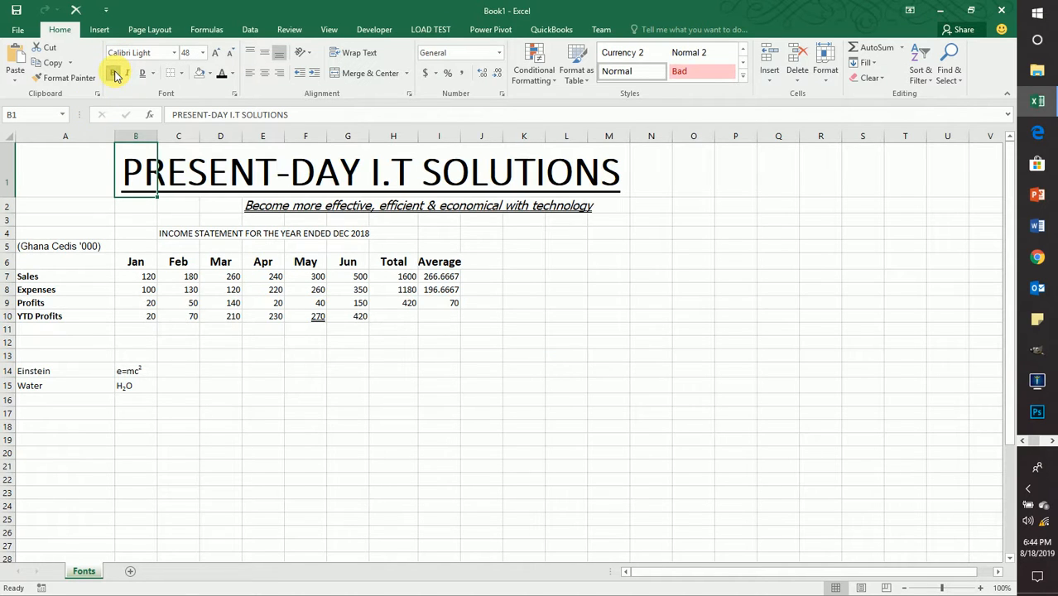
pyautogui.click(115, 74)
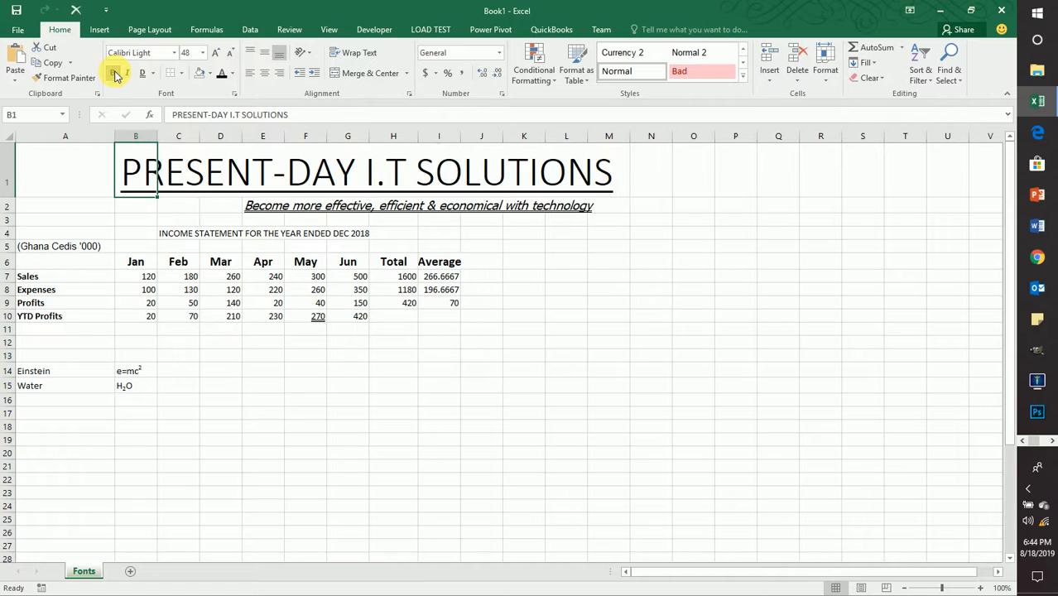
pyautogui.click(437, 393)
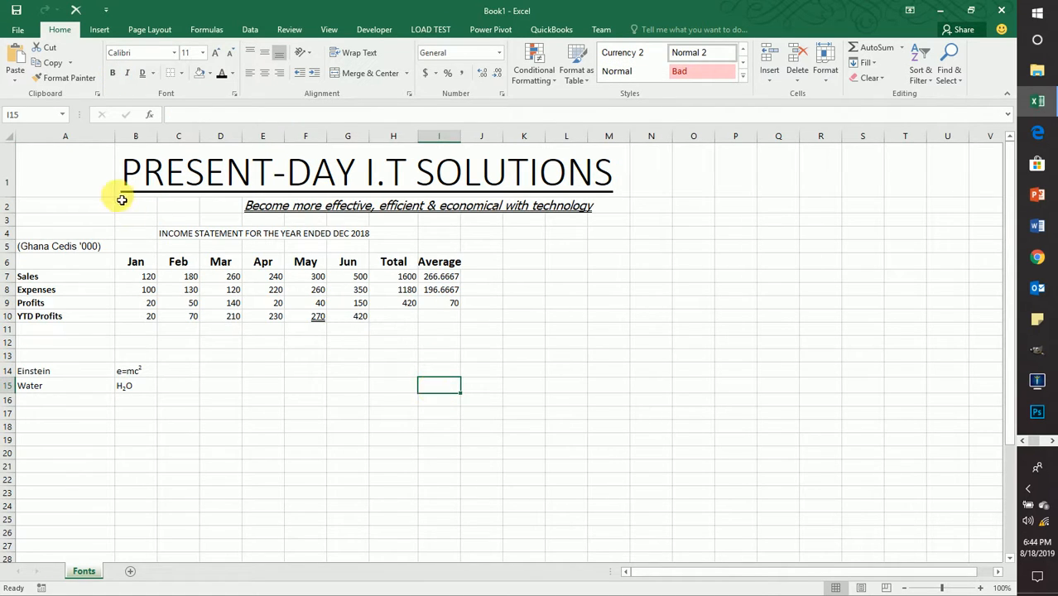
pyautogui.click(139, 166)
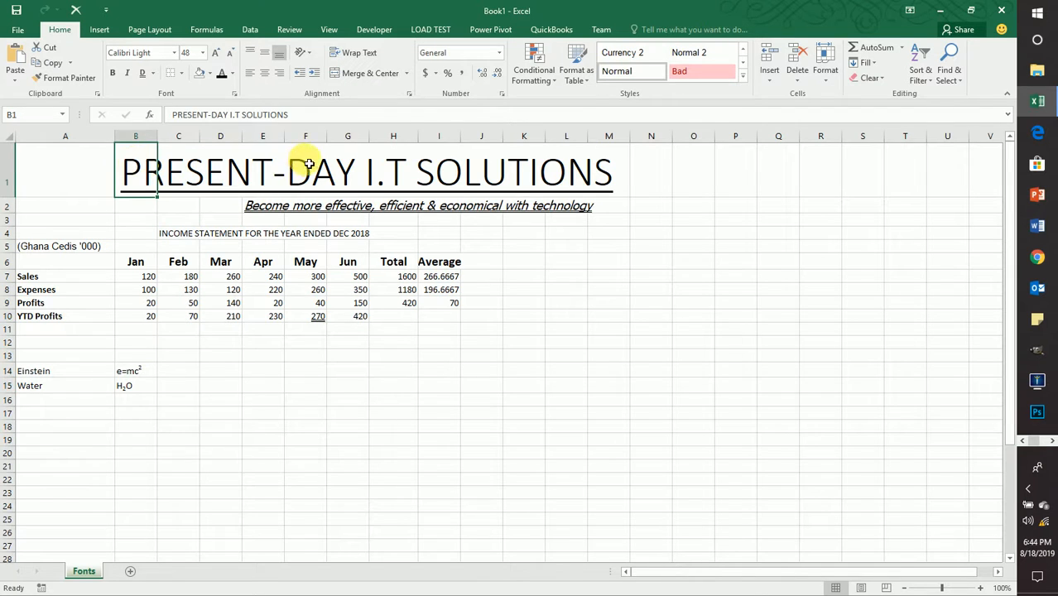
pyautogui.click(490, 343)
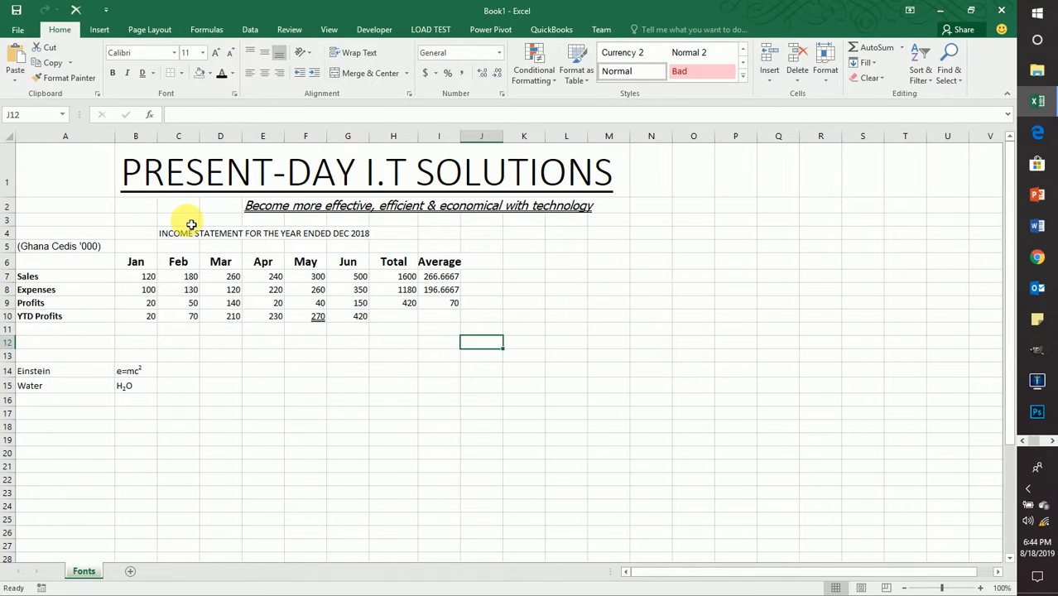
# Fill the title cells B1:M1 with a dark shade of blue from the theme colors.
pyautogui.click(144, 172)
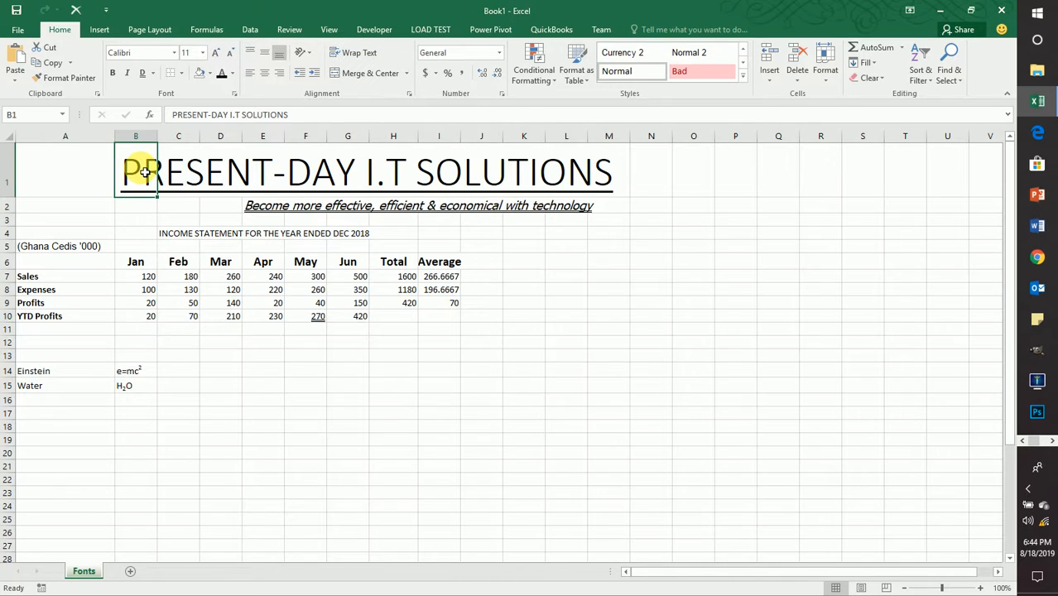
pyautogui.moveTo(144, 172); pyautogui.dragTo(605, 172)
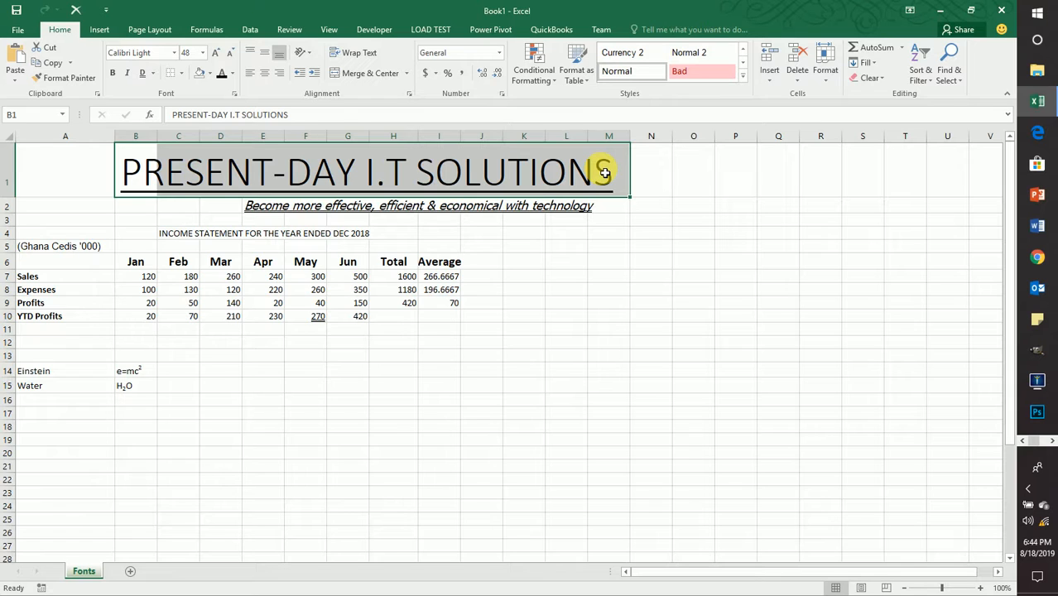
pyautogui.click(210, 73)
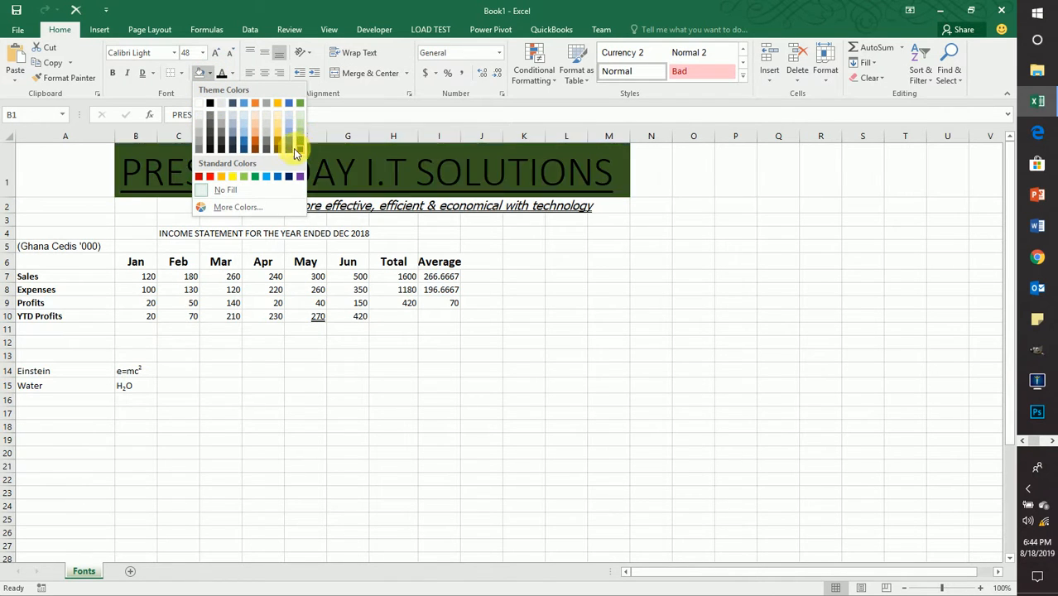
pyautogui.click(244, 149)
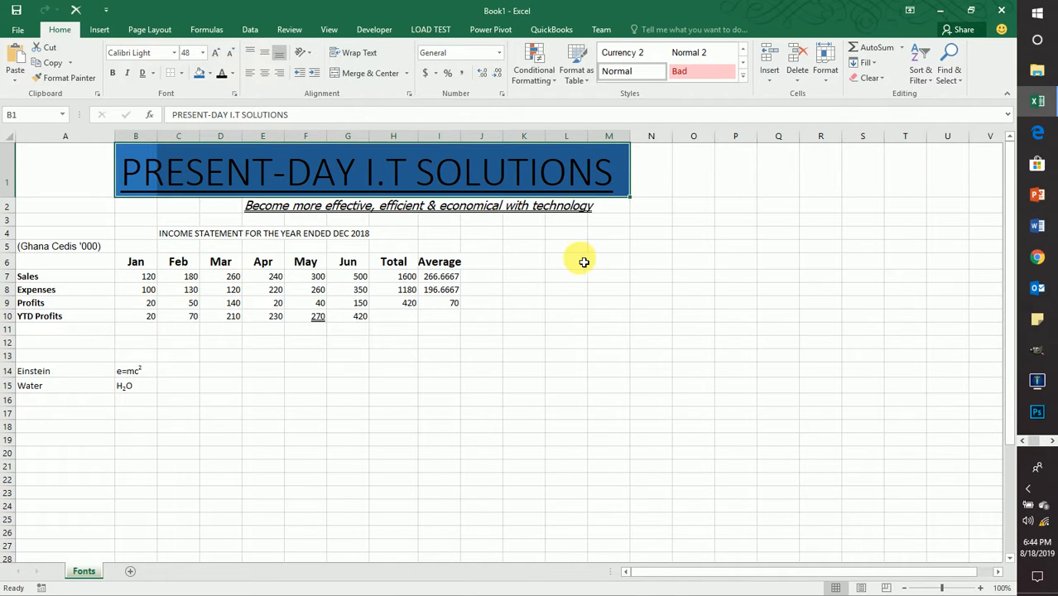
pyautogui.click(523, 233)
pyautogui.click(349, 178)
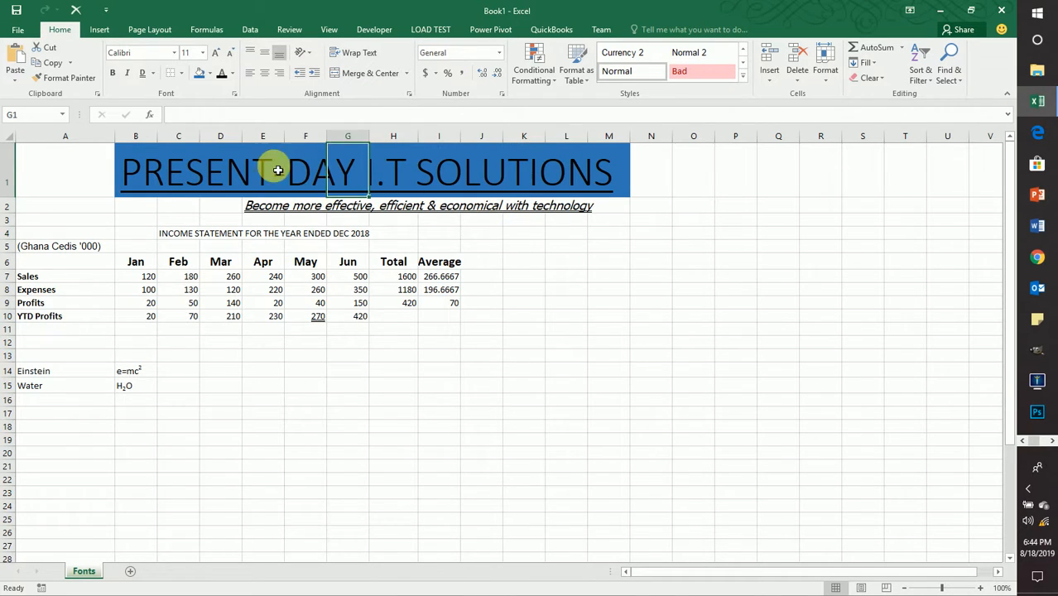
pyautogui.click(475, 303)
# Fill the Feb heading in C6 with grey and extend the same fill to all column headings in B6:I6.
pyautogui.click(181, 263)
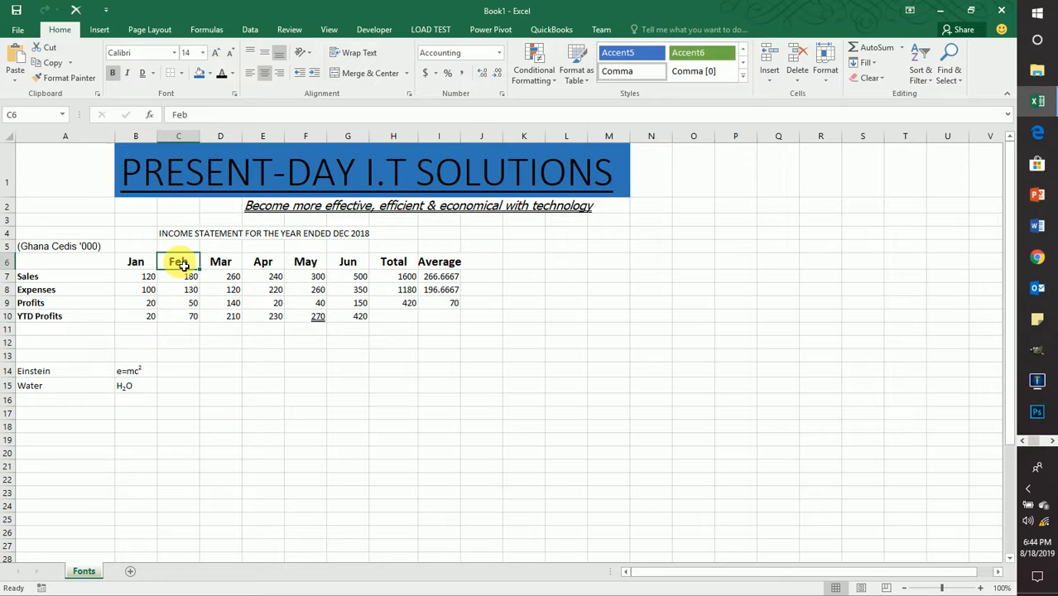
pyautogui.click(211, 74)
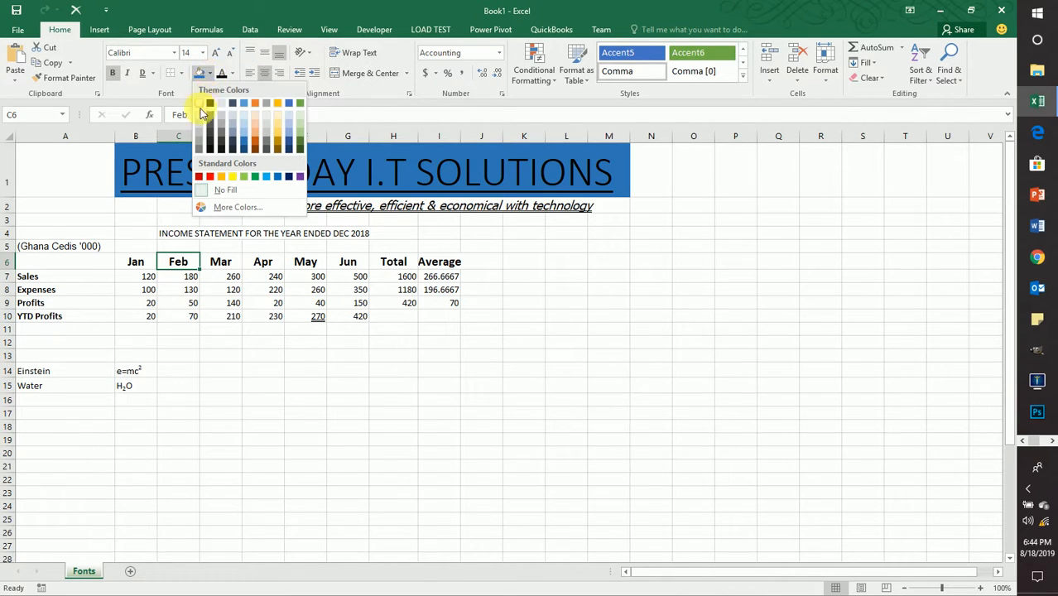
pyautogui.click(198, 147)
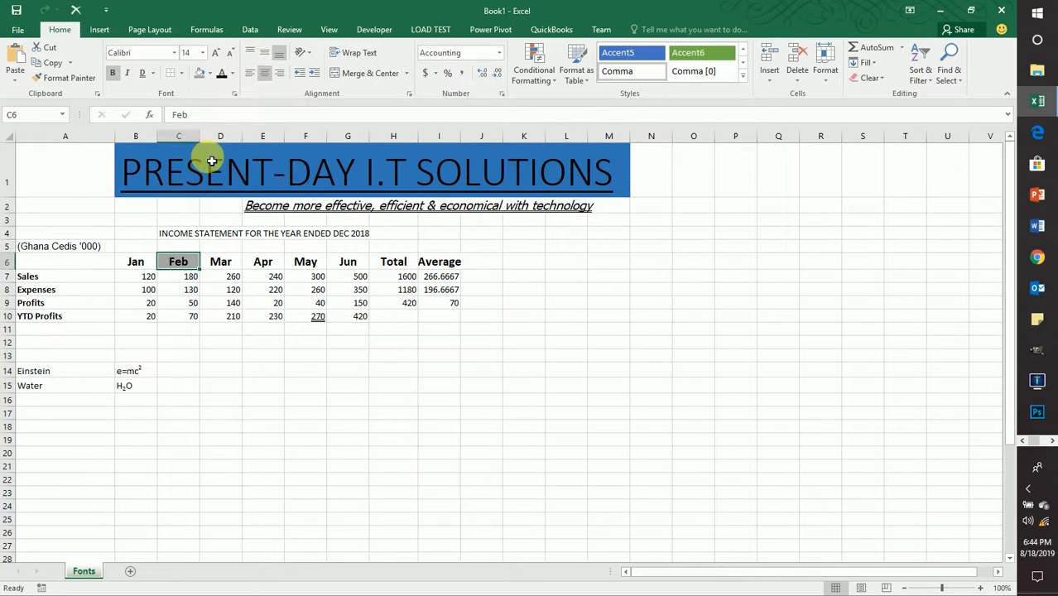
pyautogui.click(141, 262)
pyautogui.moveTo(150, 262); pyautogui.dragTo(447, 262)
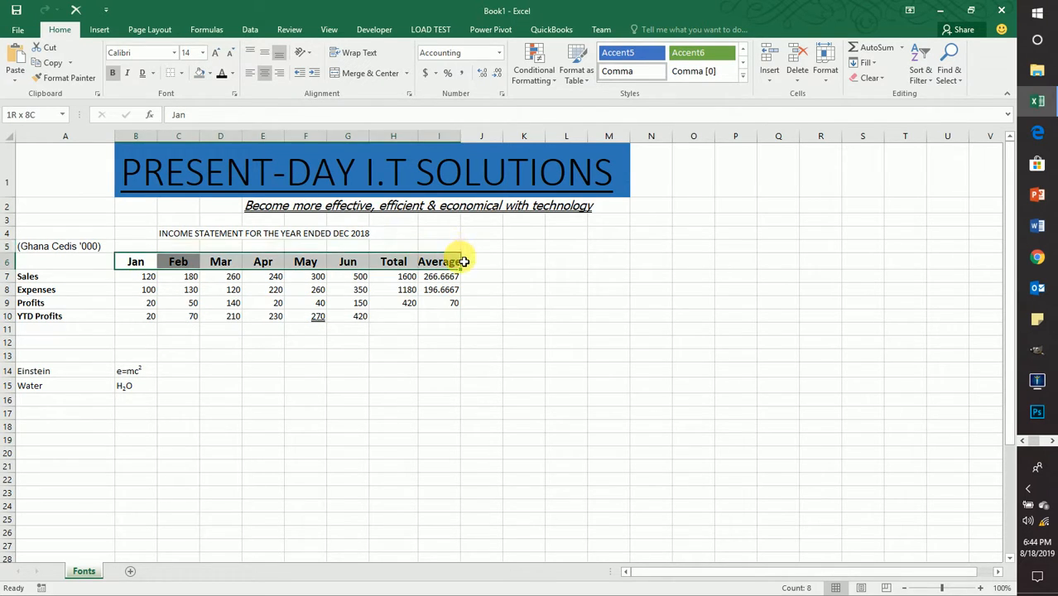
pyautogui.click(198, 75)
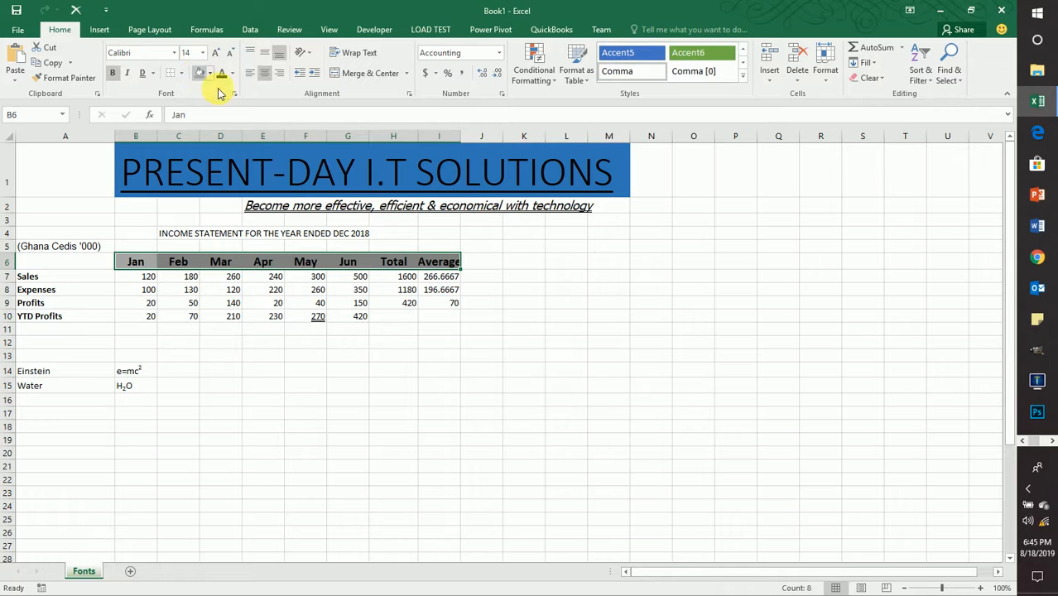
pyautogui.click(220, 346)
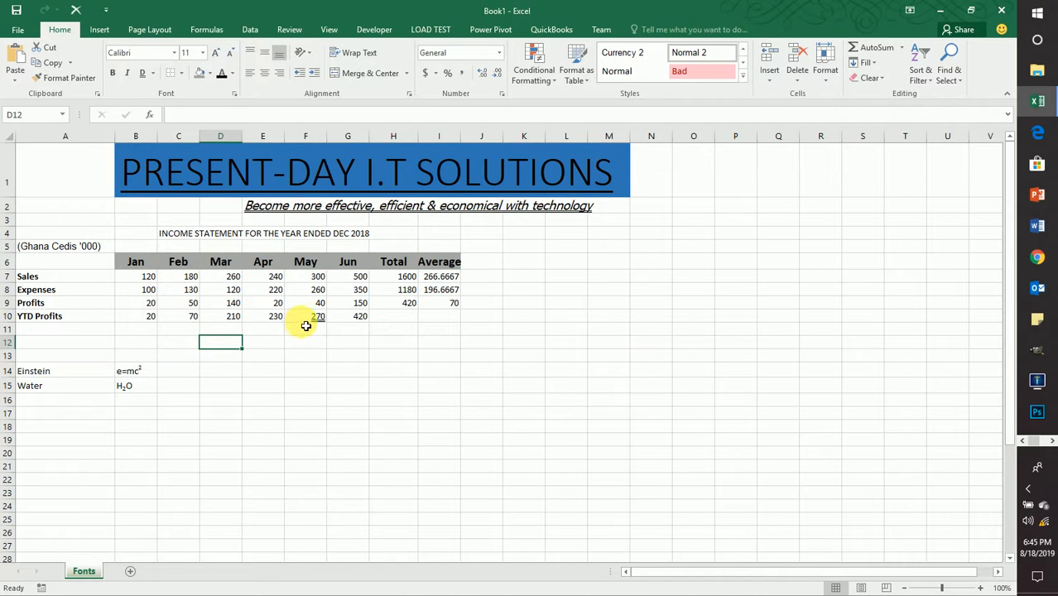
# Set the font color of the January Profits value in B9 to red.
pyautogui.click(356, 317)
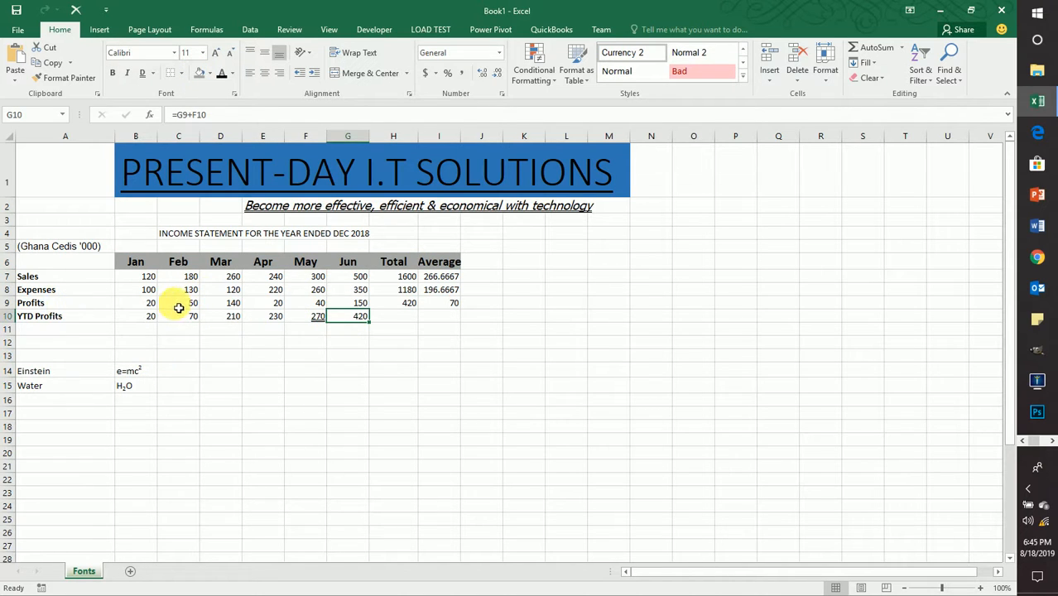
pyautogui.click(150, 307)
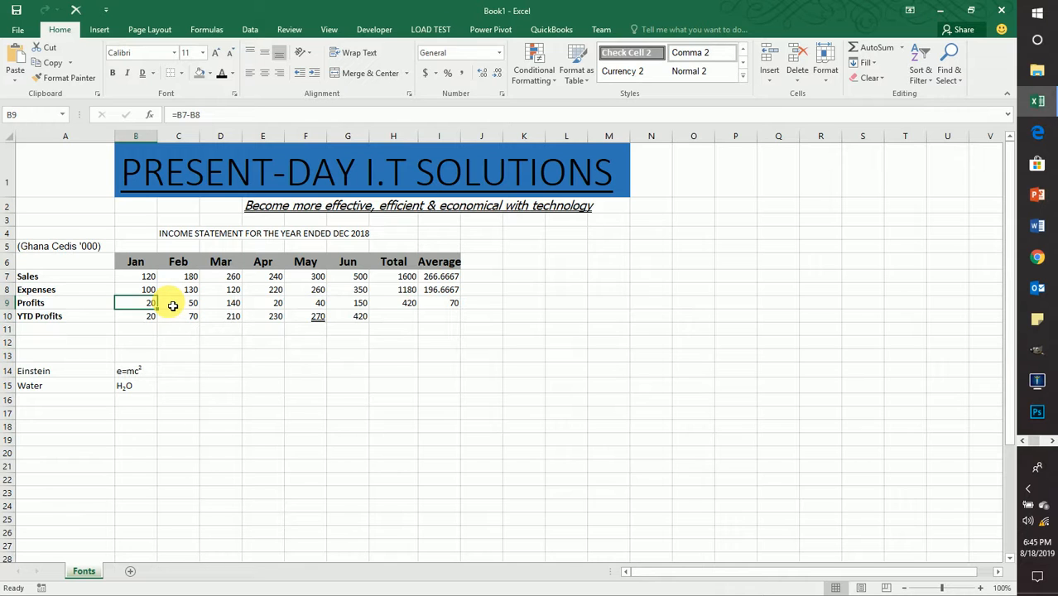
pyautogui.click(235, 74)
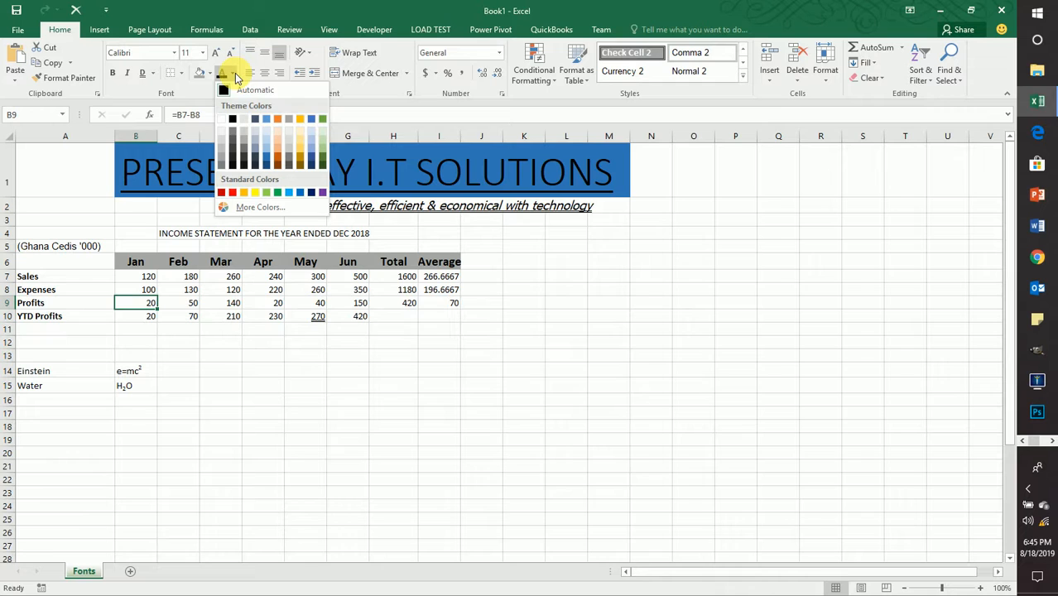
pyautogui.click(232, 193)
pyautogui.click(228, 387)
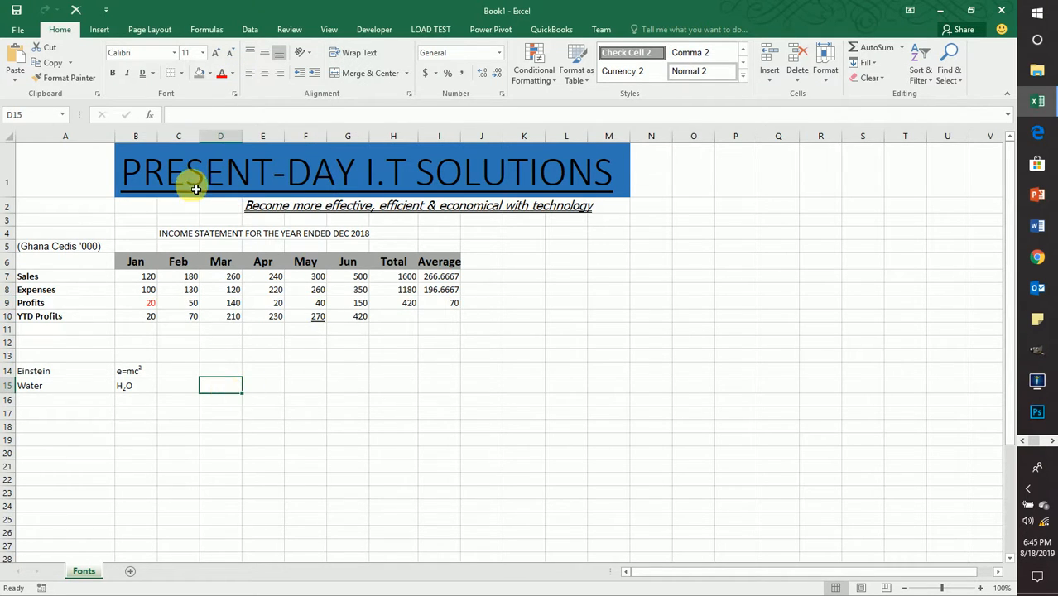
# Set the font color of the February Profits value in C9 to dark green.
pyautogui.click(184, 305)
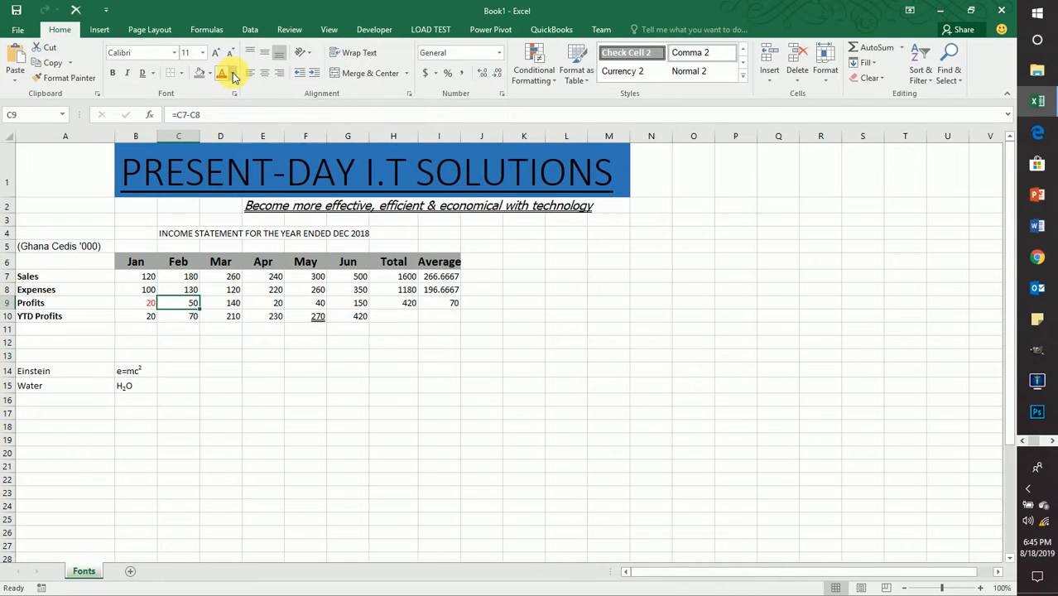
pyautogui.click(233, 74)
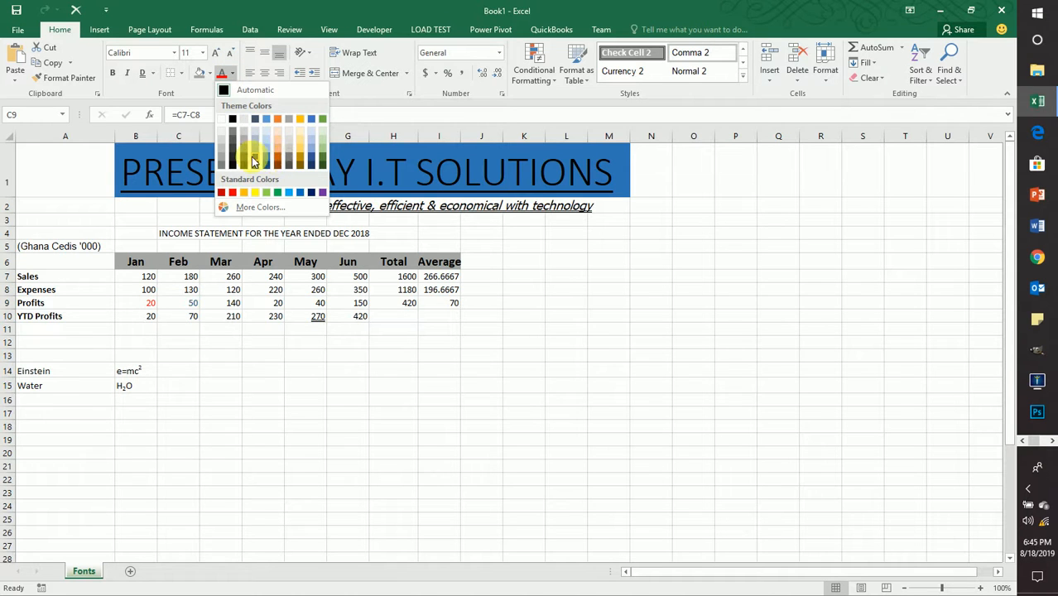
pyautogui.click(319, 163)
pyautogui.click(269, 358)
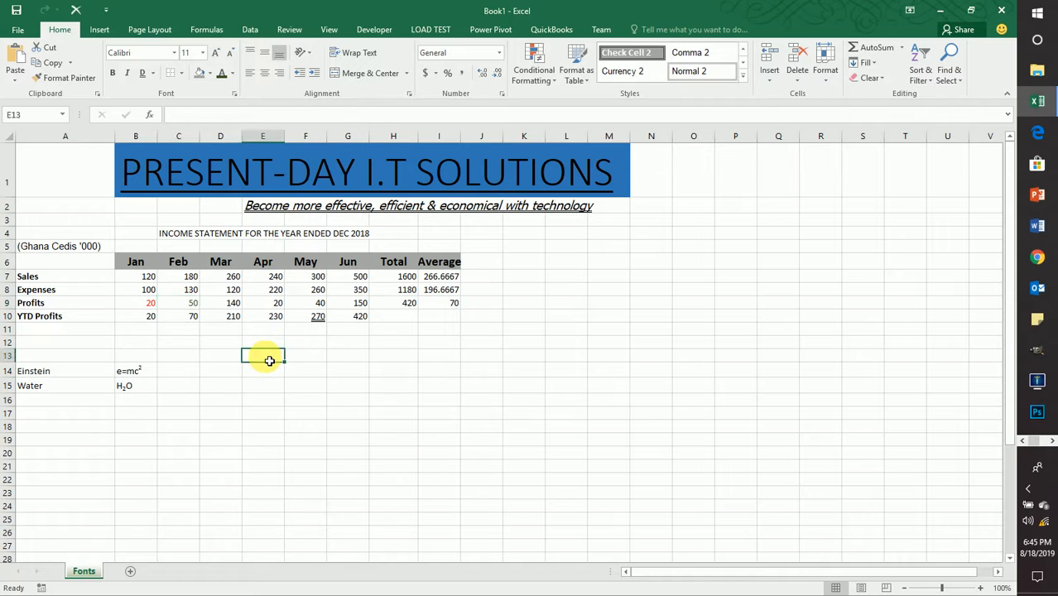
# Set the font color of the February Profits value in C9 to the standard dark red.
pyautogui.click(192, 303)
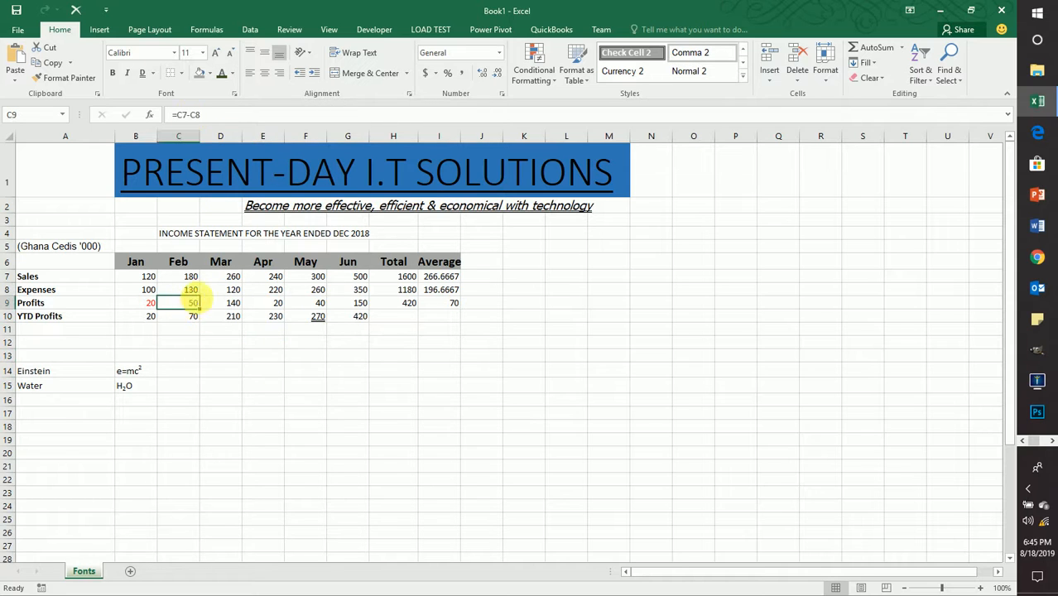
pyautogui.click(231, 73)
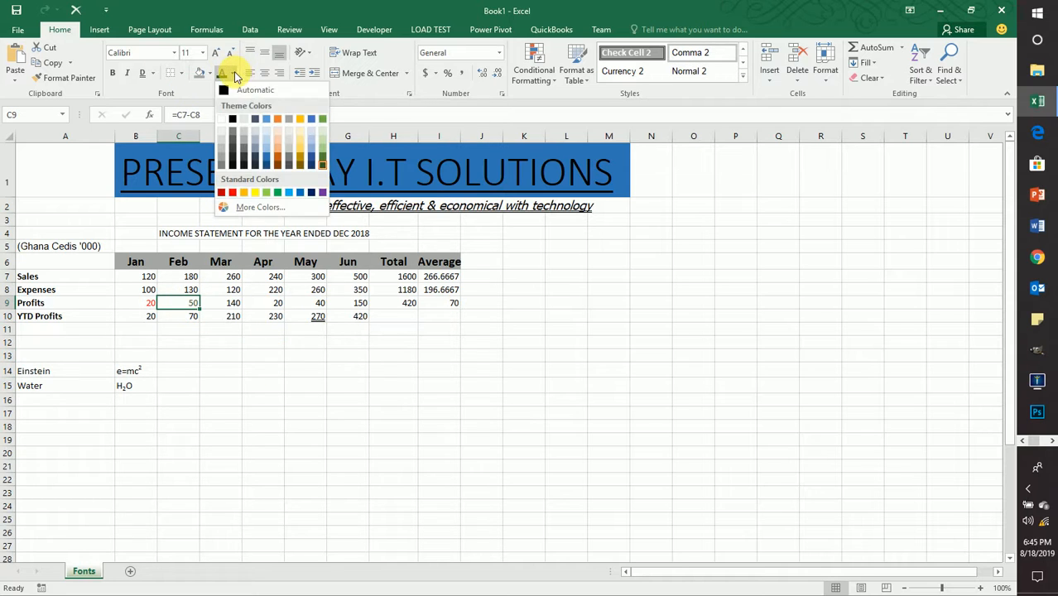
pyautogui.click(222, 194)
pyautogui.click(310, 344)
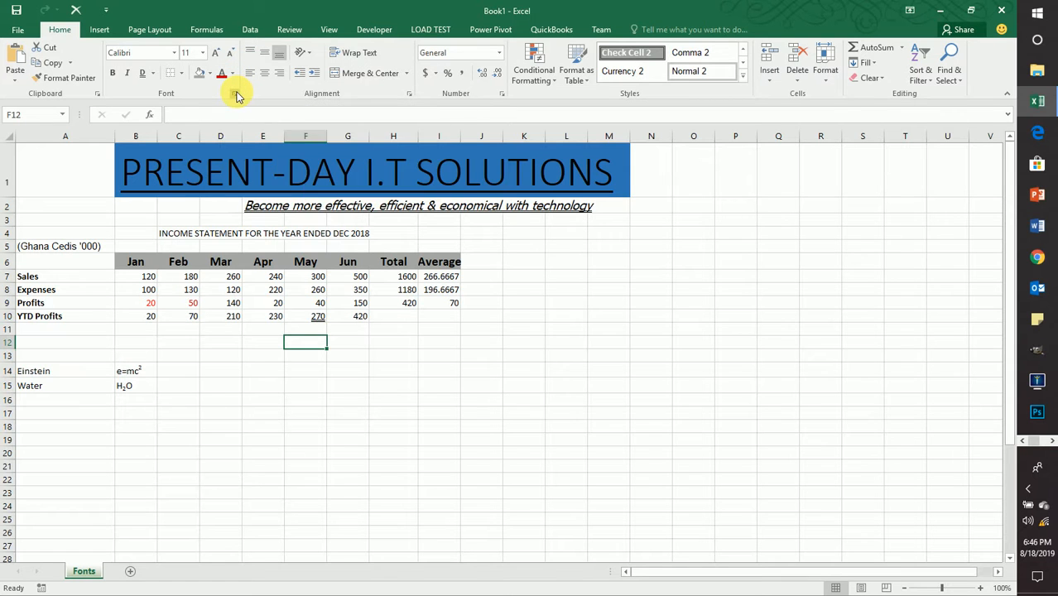
# Open the Format Cells font settings for the empty cell F12, review the available font options and effects, and close them.
pyautogui.click(235, 94)
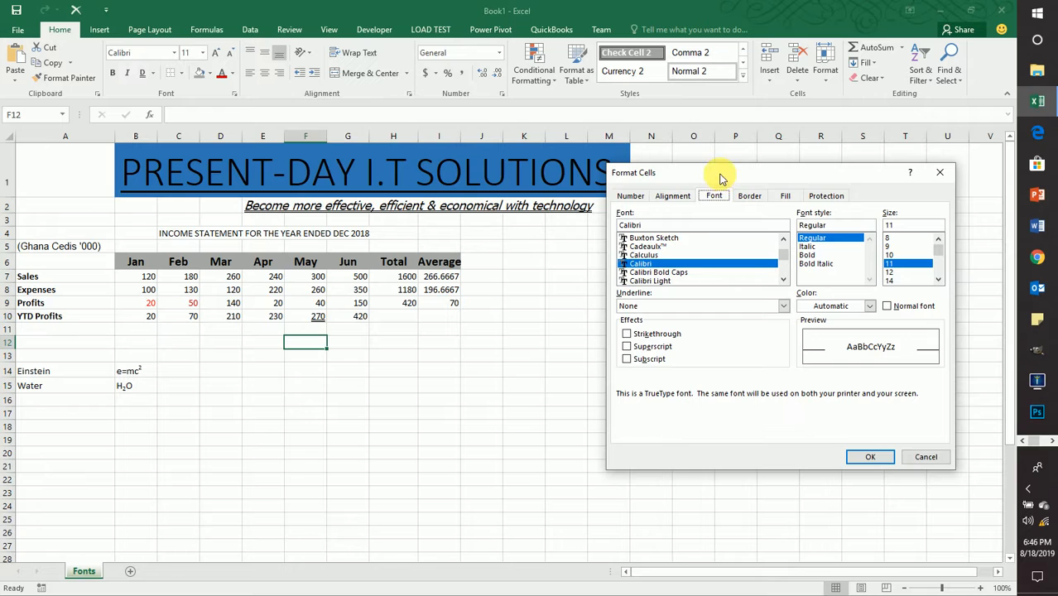
pyautogui.moveTo(720, 178); pyautogui.dragTo(312, 128)
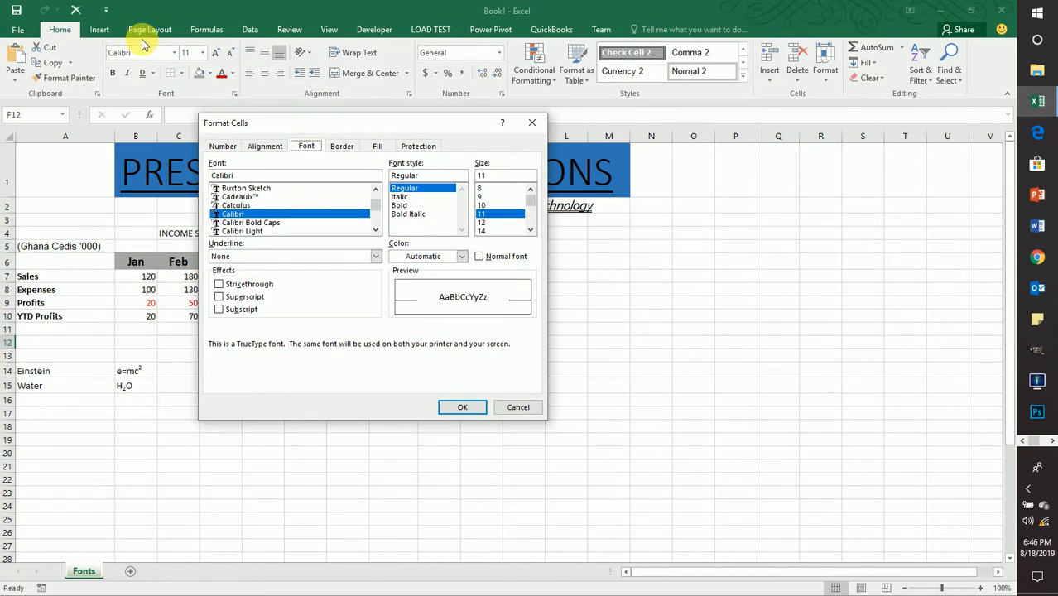
pyautogui.moveTo(407, 123); pyautogui.dragTo(721, 216)
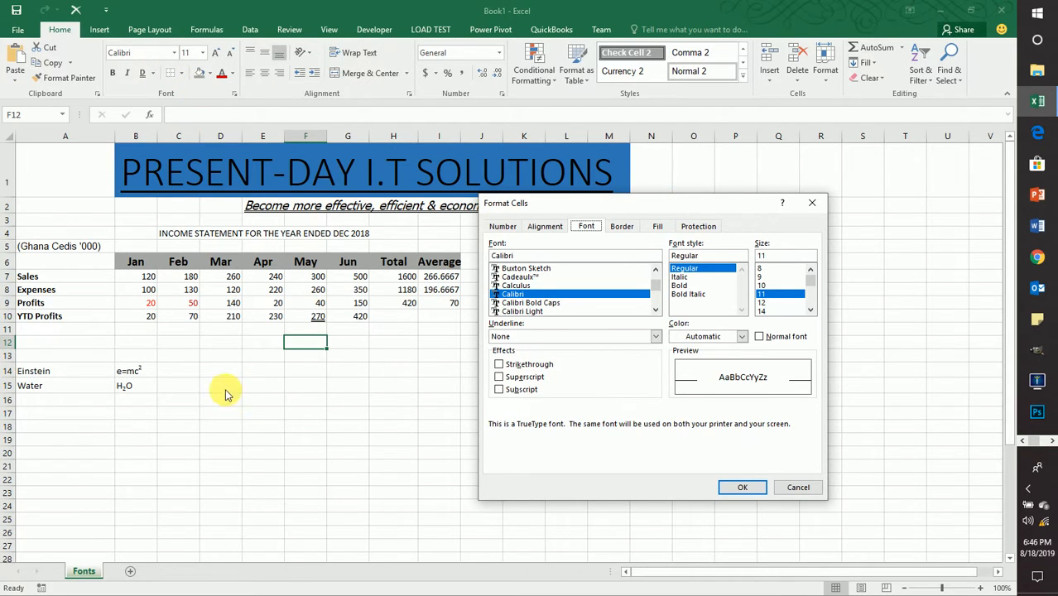
pyautogui.moveTo(672, 209); pyautogui.dragTo(804, 252)
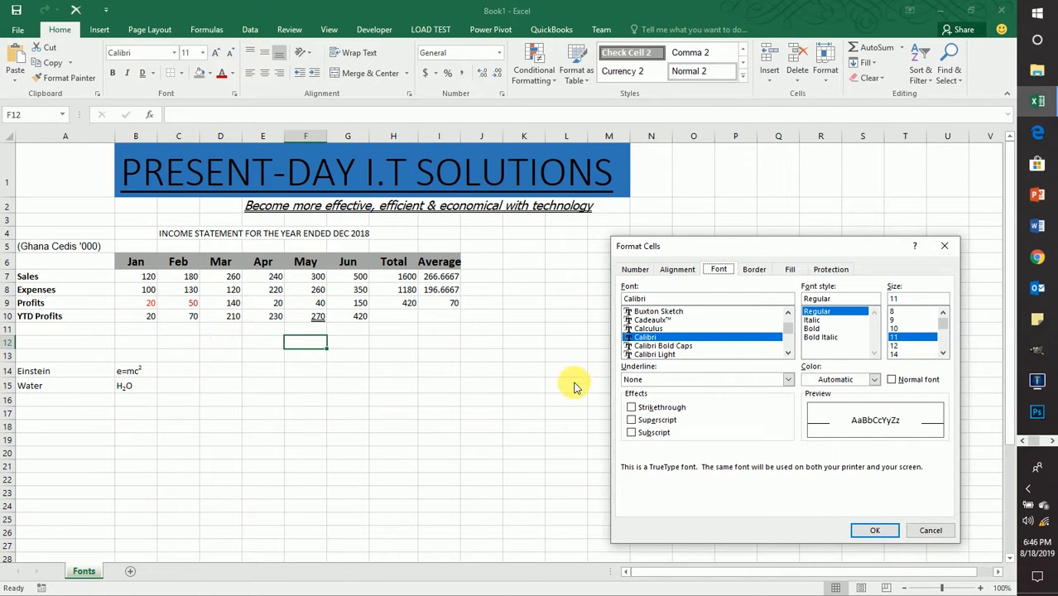
pyautogui.click(872, 531)
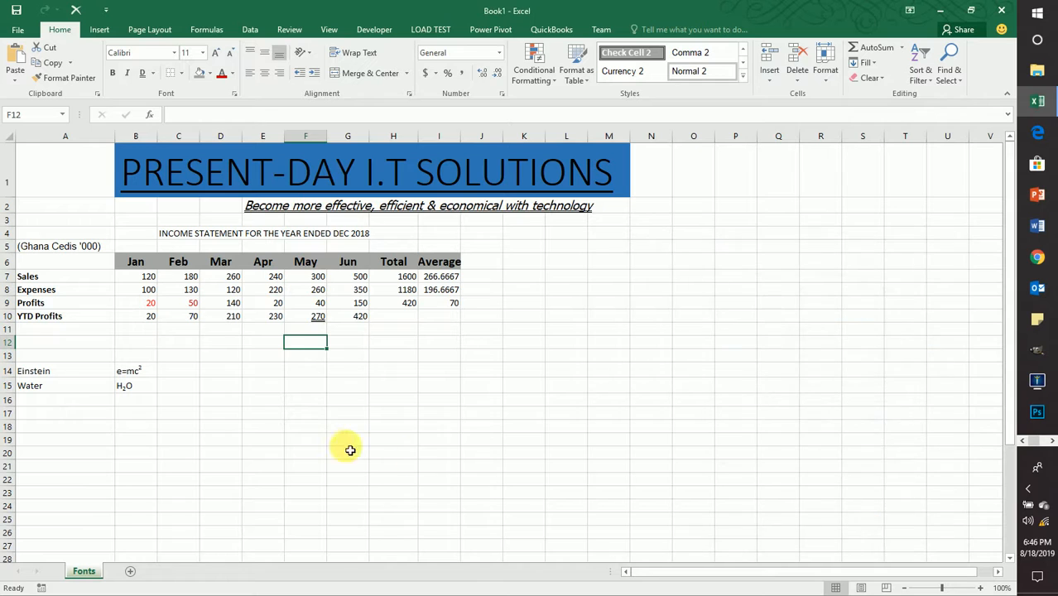
# Enter the text H2O in cell F15, in the same row as the Water label.
pyautogui.moveTo(330, 403); pyautogui.dragTo(322, 390)
pyautogui.click(322, 391)
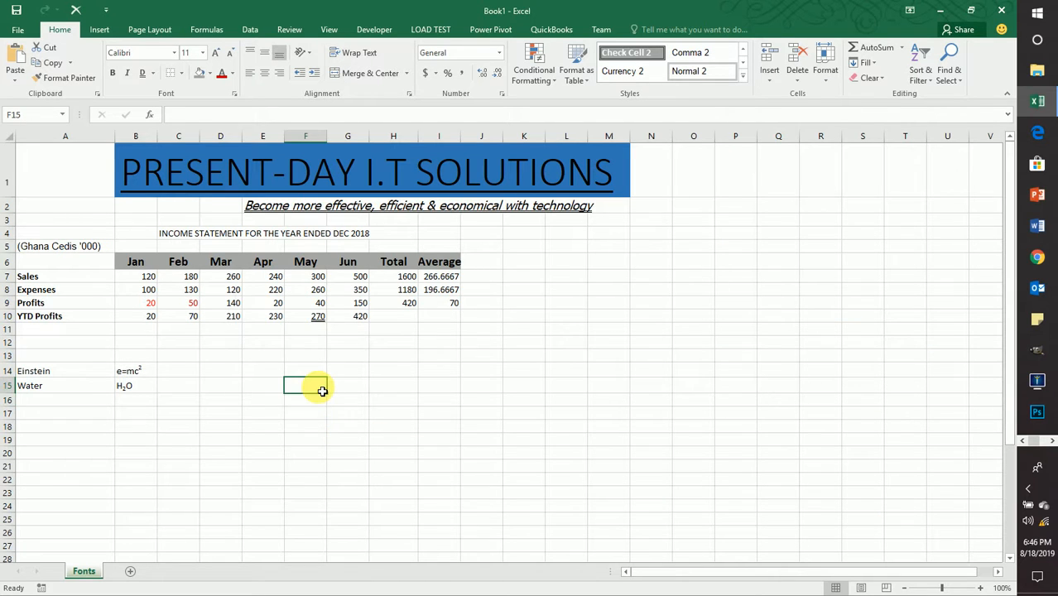
pyautogui.write('h')
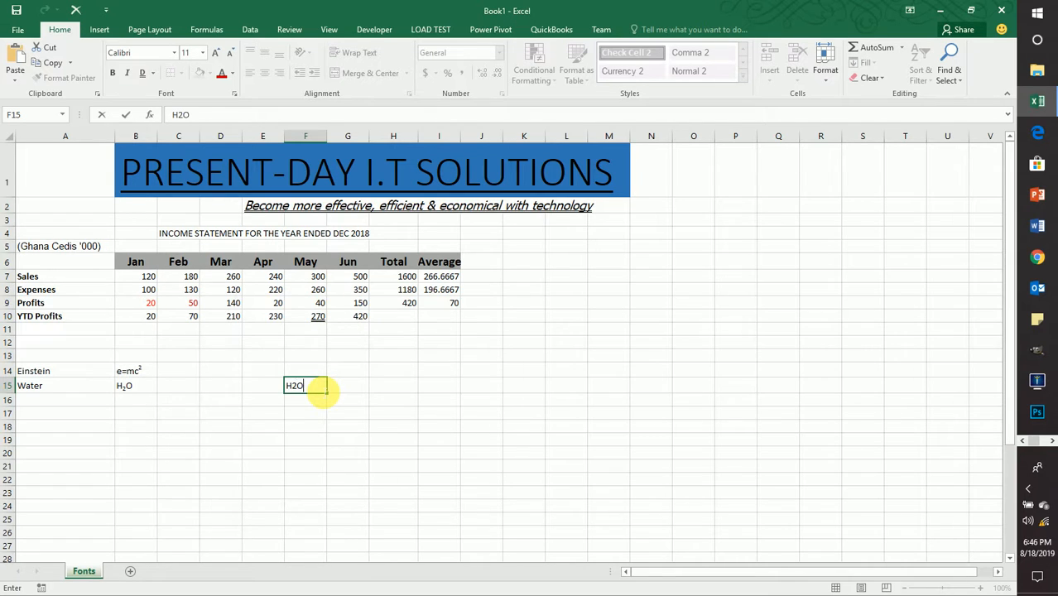
pyautogui.press('Return')
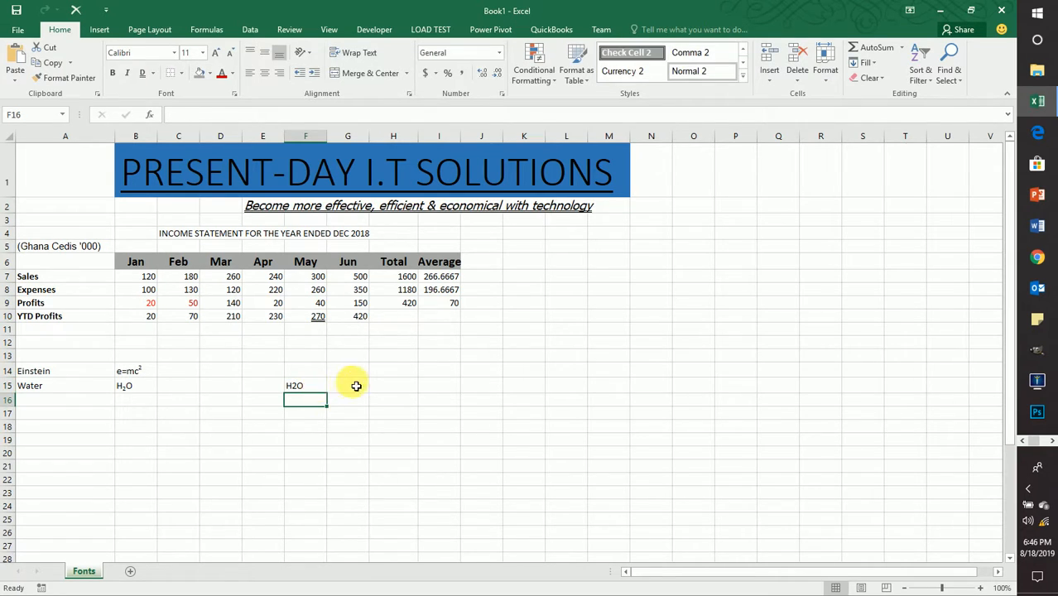
pyautogui.click(298, 386)
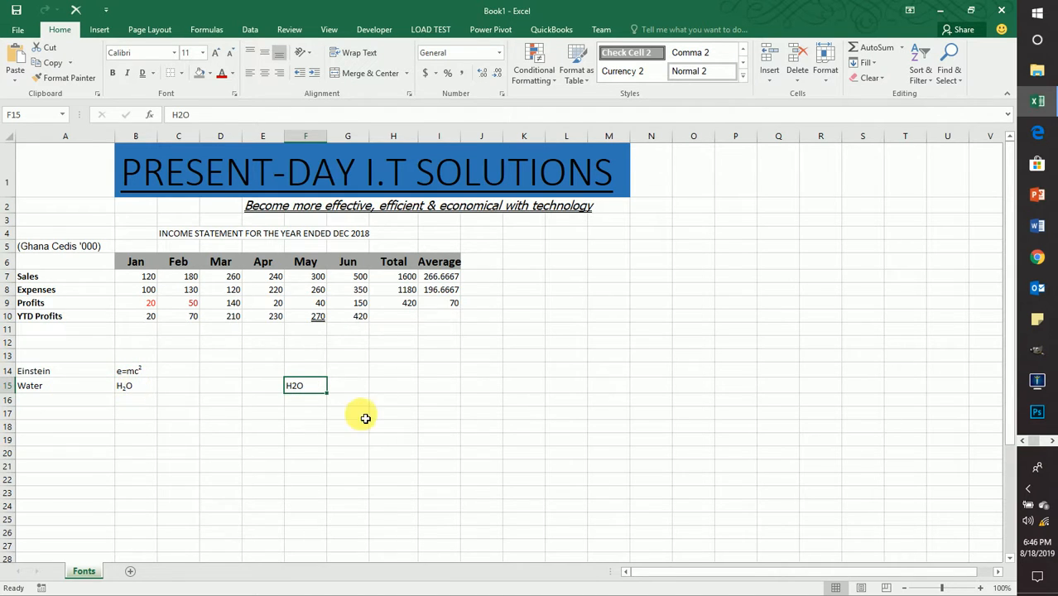
pyautogui.click(355, 391)
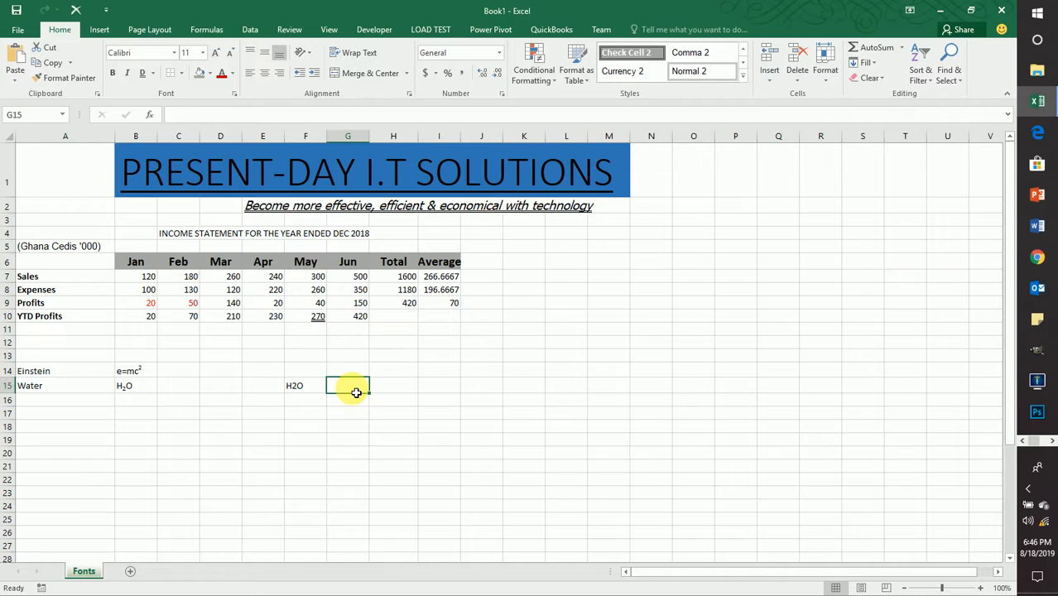
pyautogui.click(314, 390)
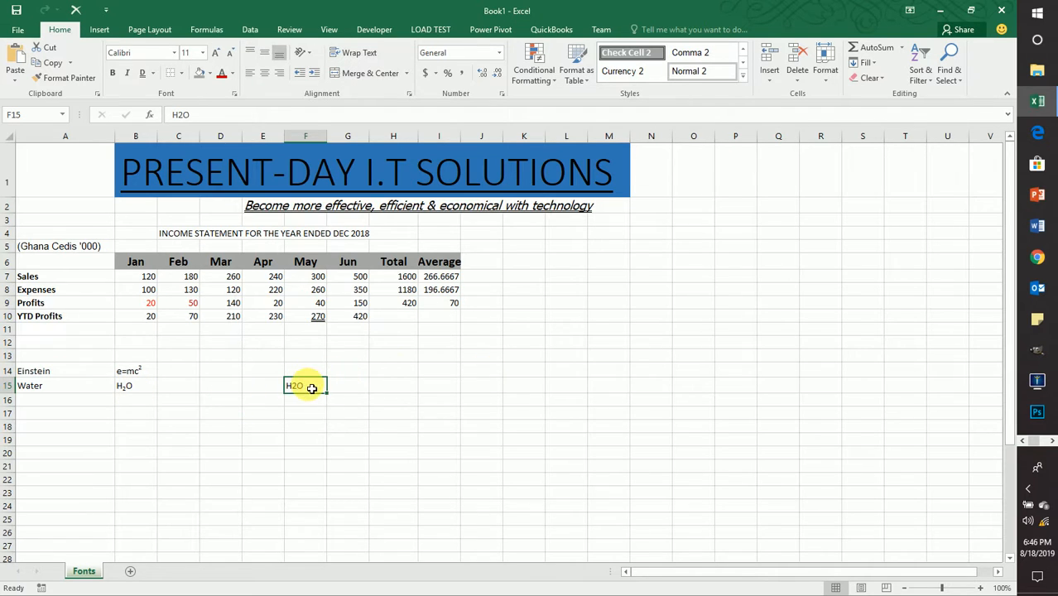
pyautogui.click(126, 386)
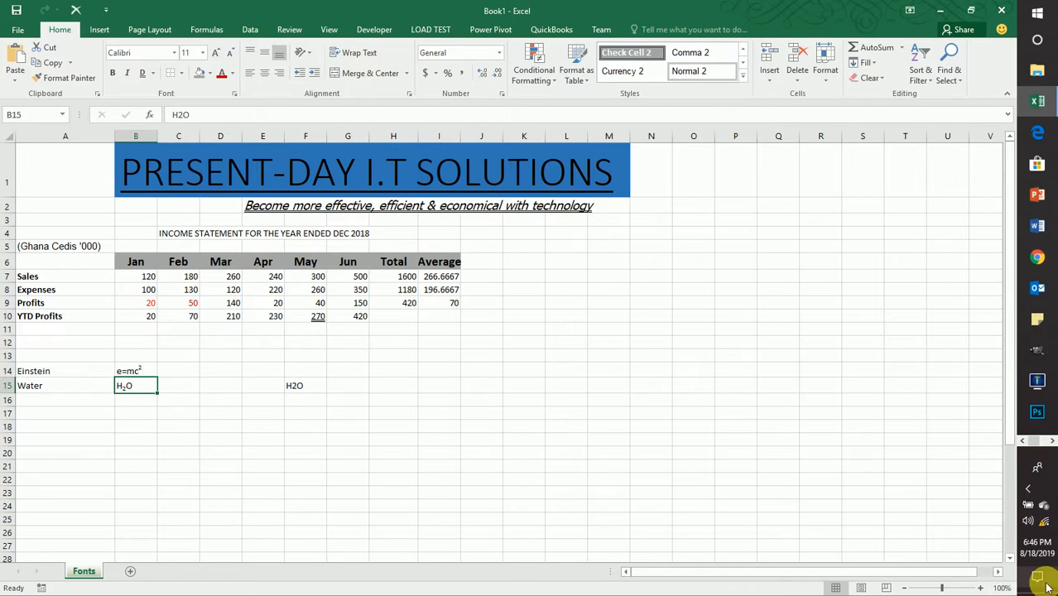
# Format only the 2 in the H2O text of cell F15 as subscript.
pyautogui.click(982, 589)
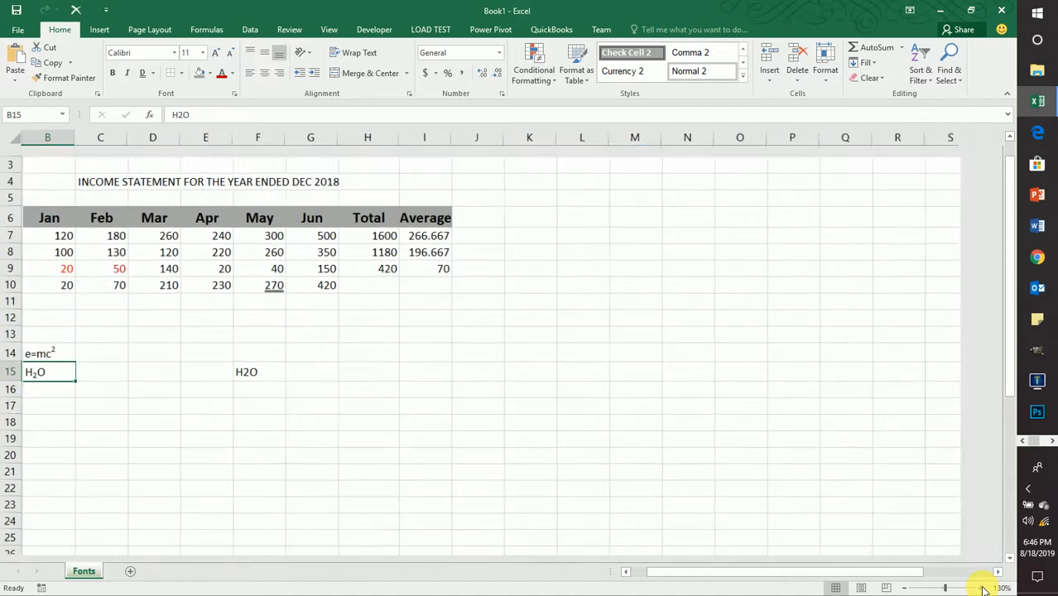
pyautogui.click(981, 588)
pyautogui.hscroll(-1, 437, 457)
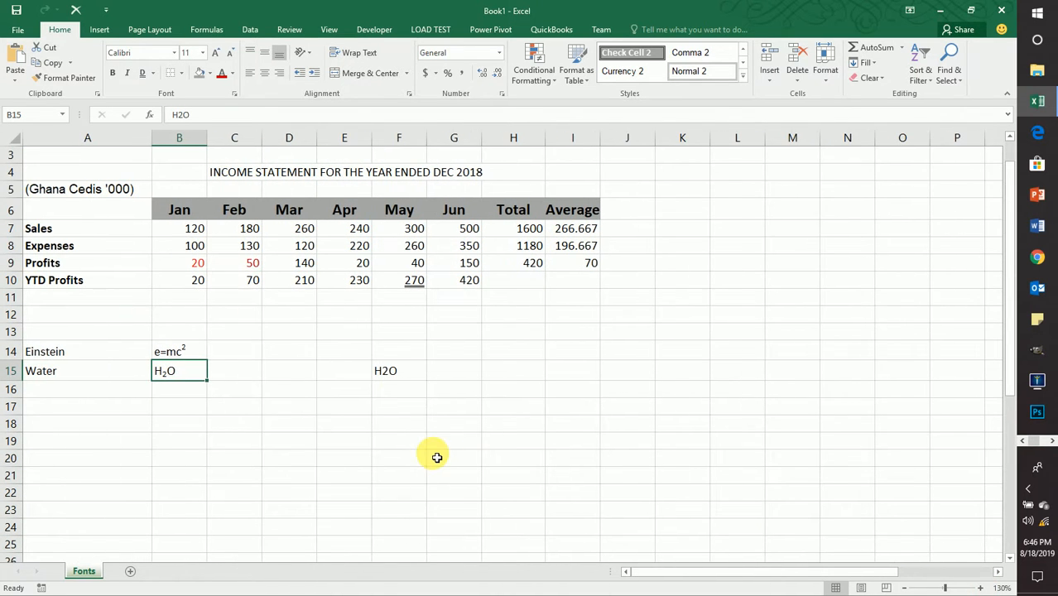
pyautogui.click(396, 376)
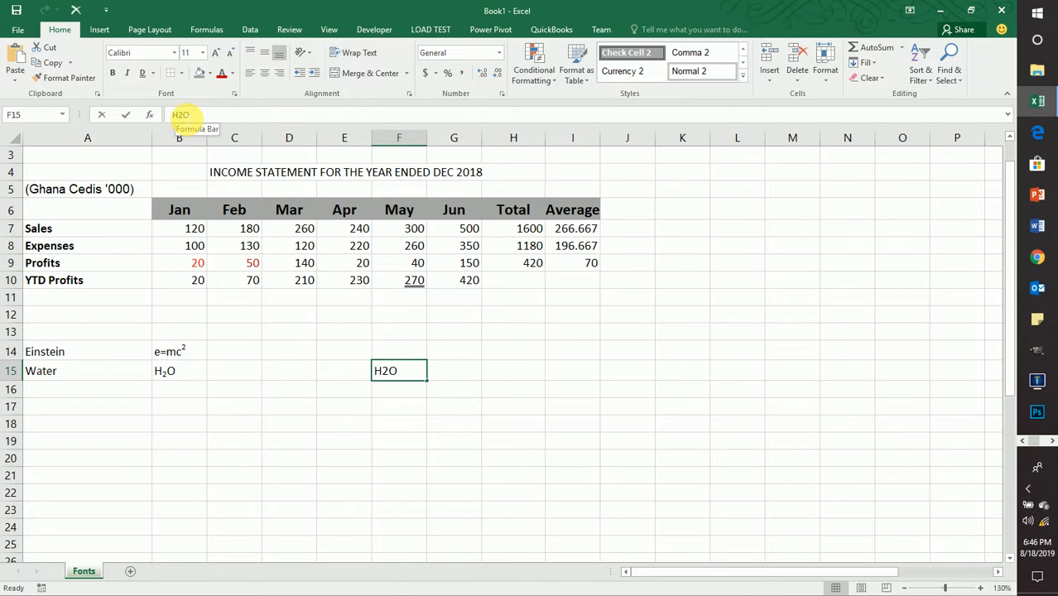
pyautogui.doubleClick(180, 116)
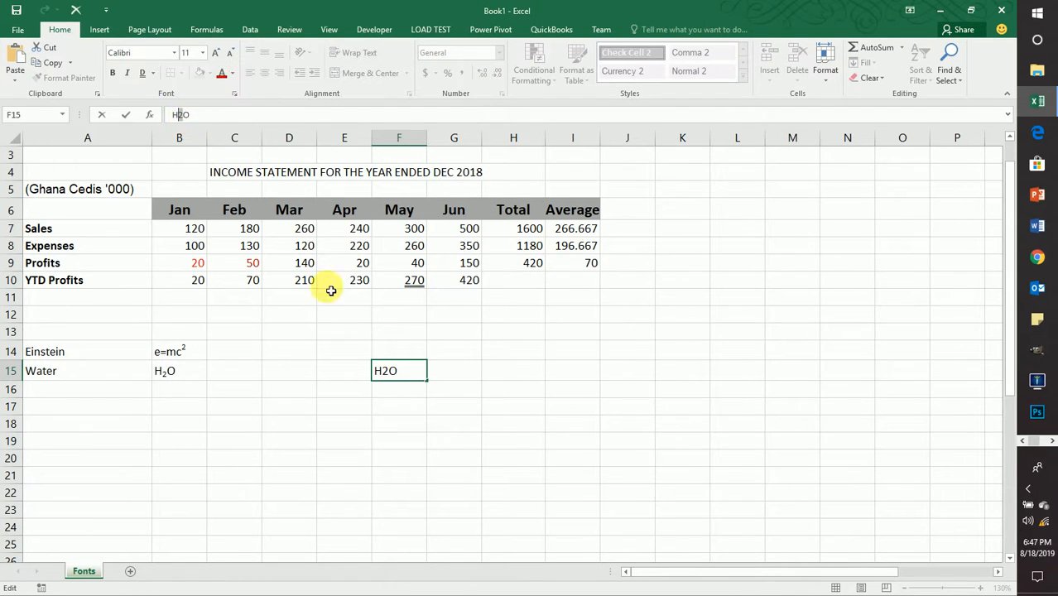
pyautogui.click(234, 97)
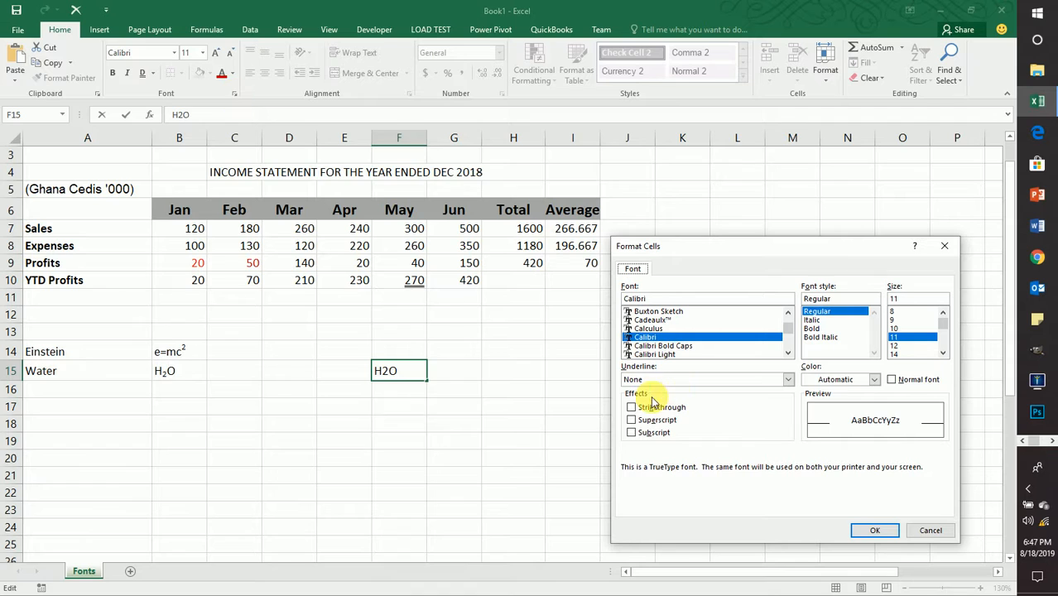
pyautogui.click(631, 433)
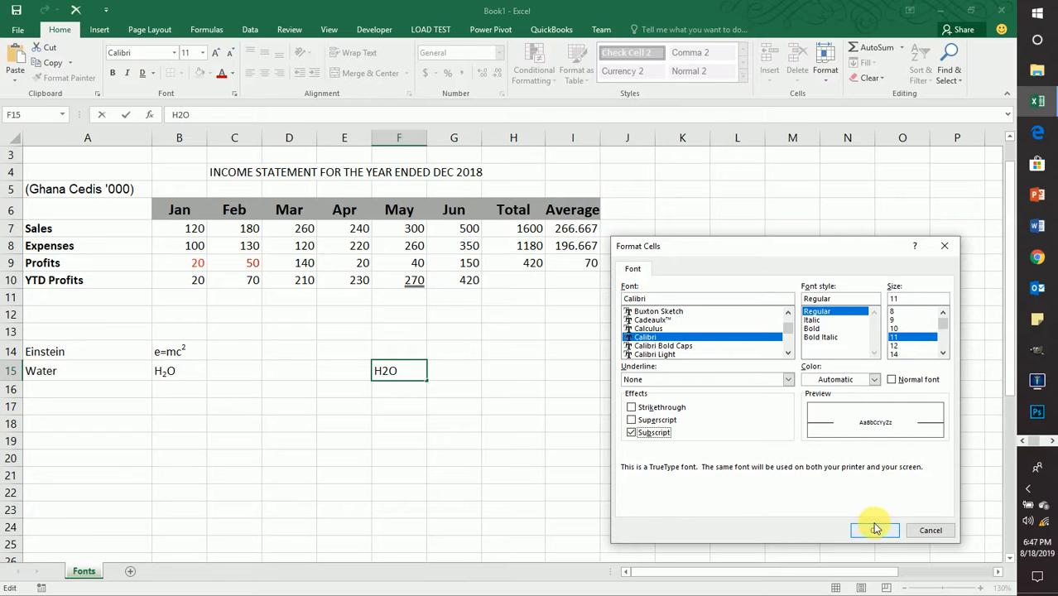
pyautogui.click(876, 529)
pyautogui.click(645, 445)
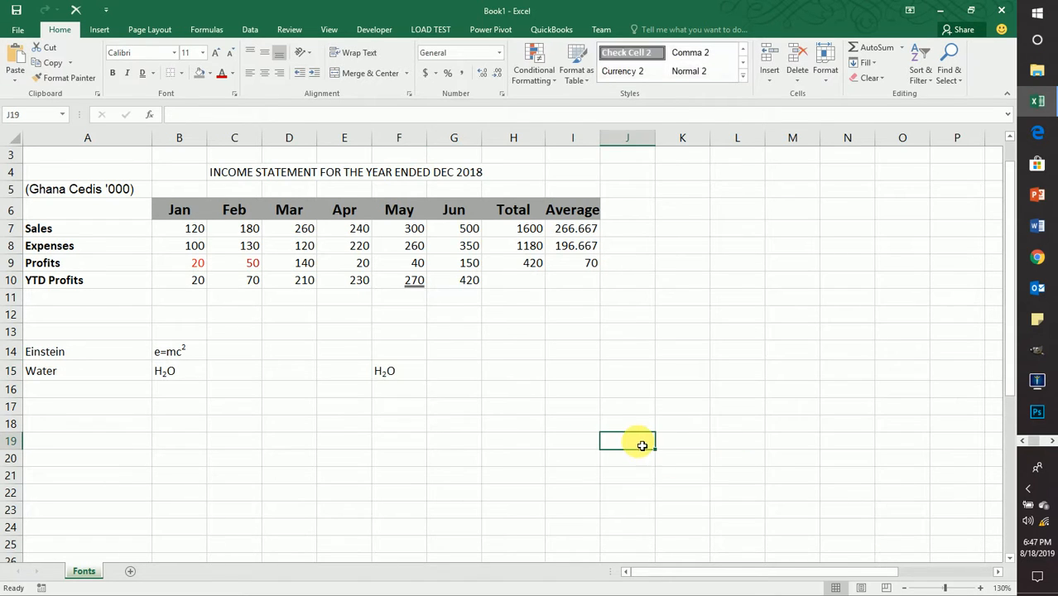
# Examine the Format Cells font effects of the H2O text in F15 without changing any setting.
pyautogui.click(398, 373)
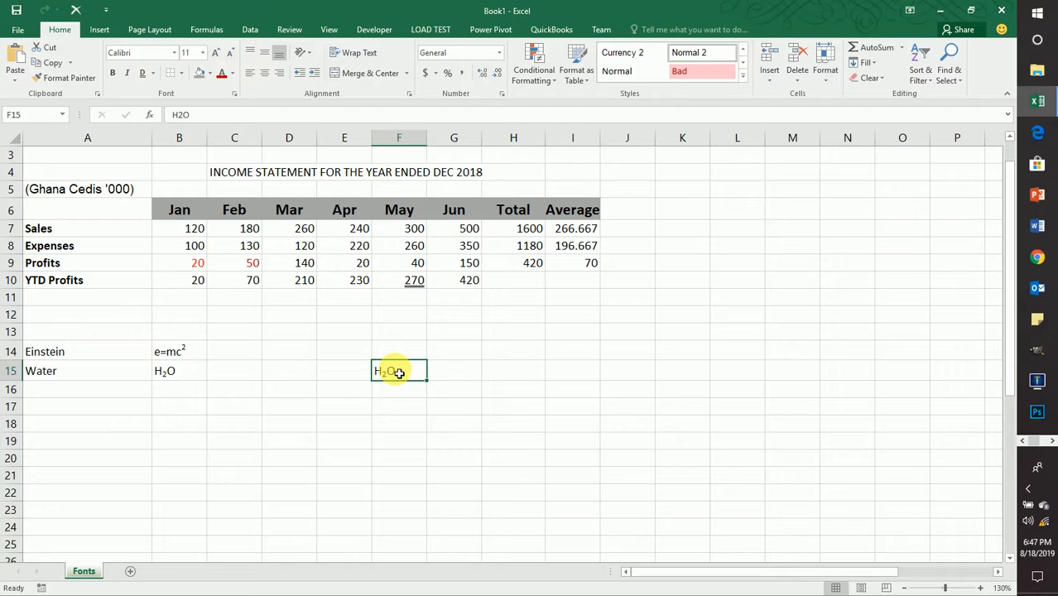
pyautogui.rightClick(397, 373)
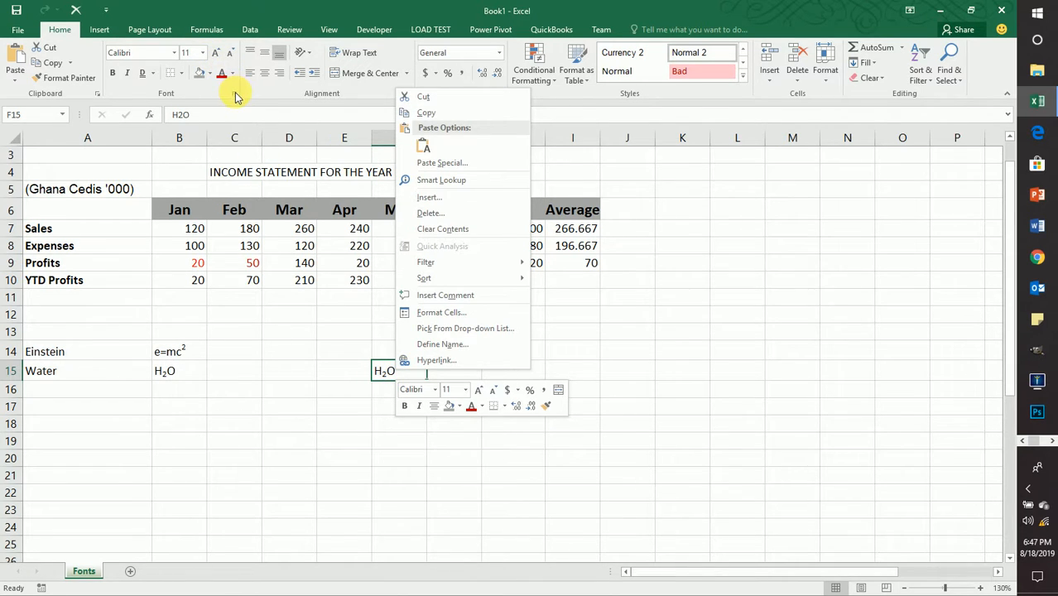
pyautogui.click(614, 427)
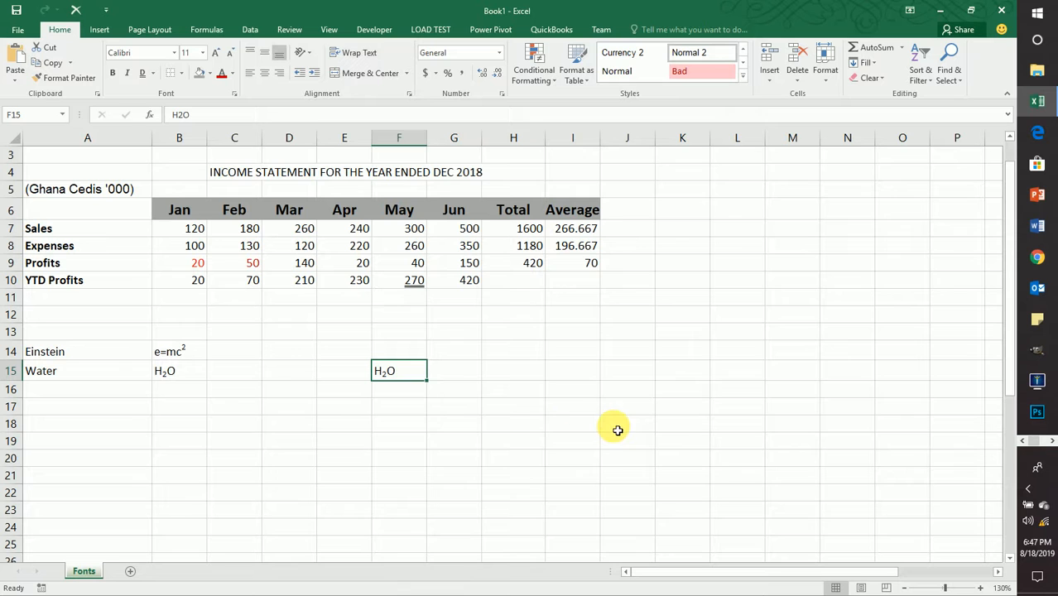
pyautogui.click(235, 93)
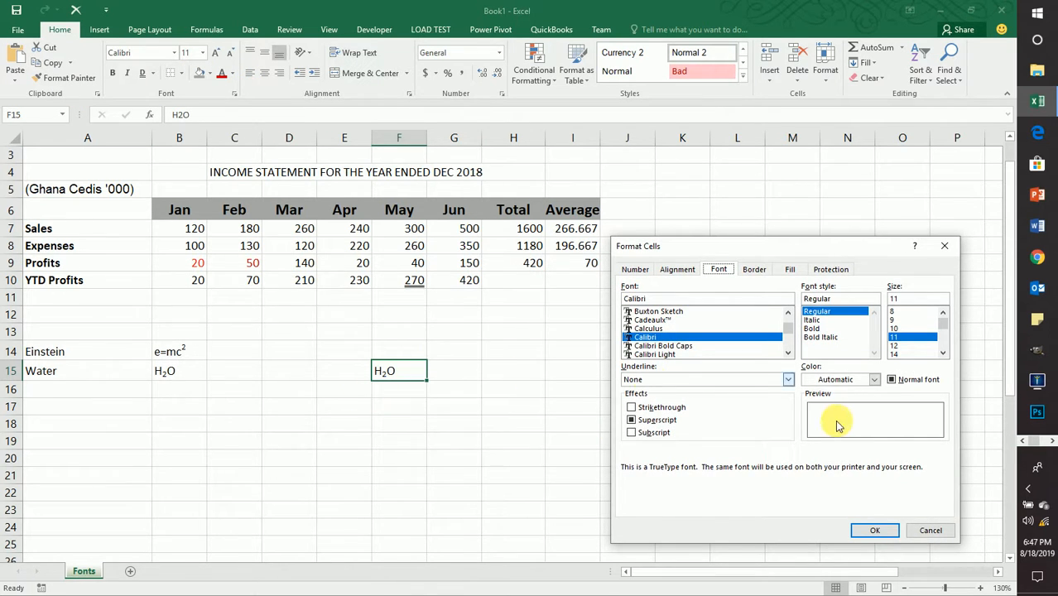
pyautogui.click(874, 530)
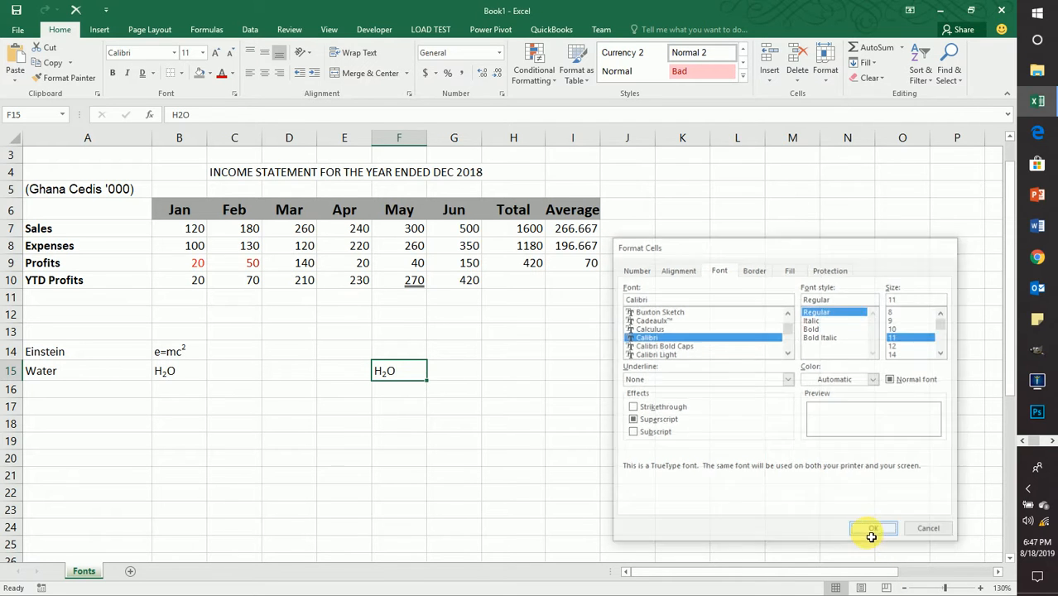
# Try applying the Superscript effect to the entire H2O text in F15 through Format Cells, and undo that change.
pyautogui.rightClick(399, 371)
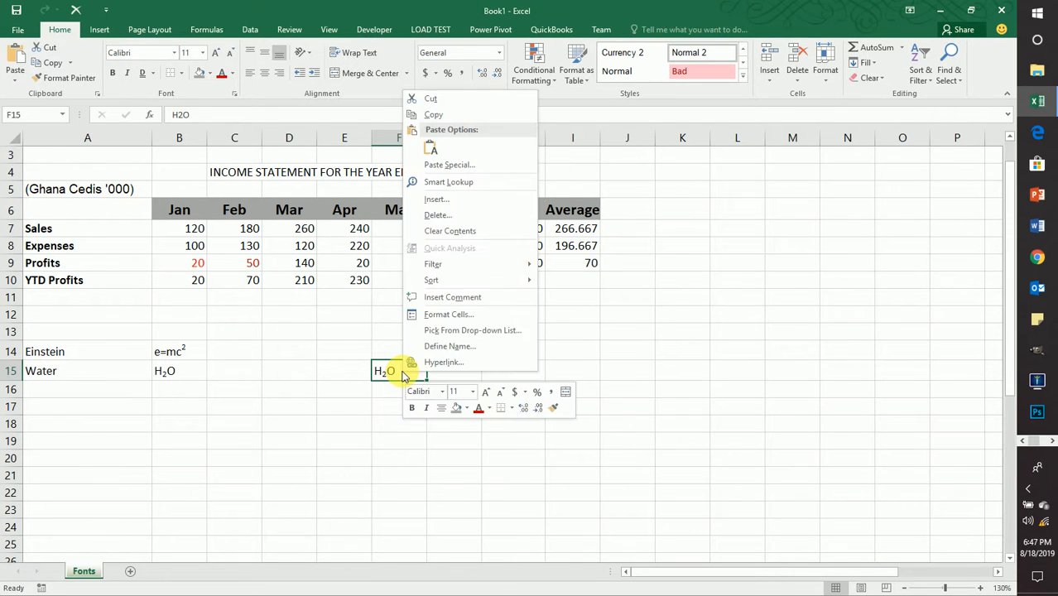
pyautogui.click(440, 314)
pyautogui.moveTo(439, 158); pyautogui.dragTo(648, 201)
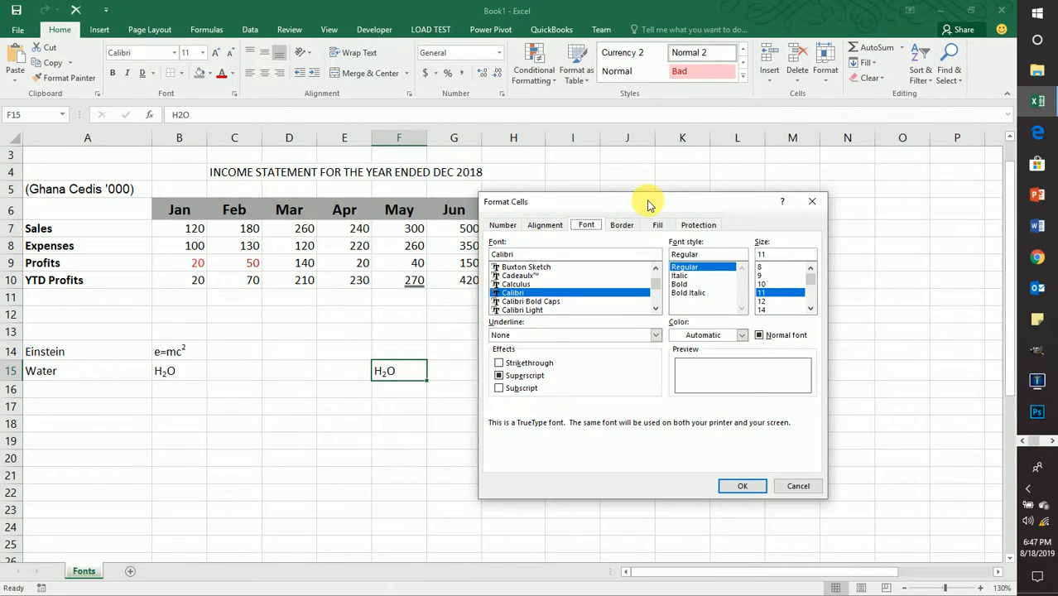
pyautogui.click(500, 389)
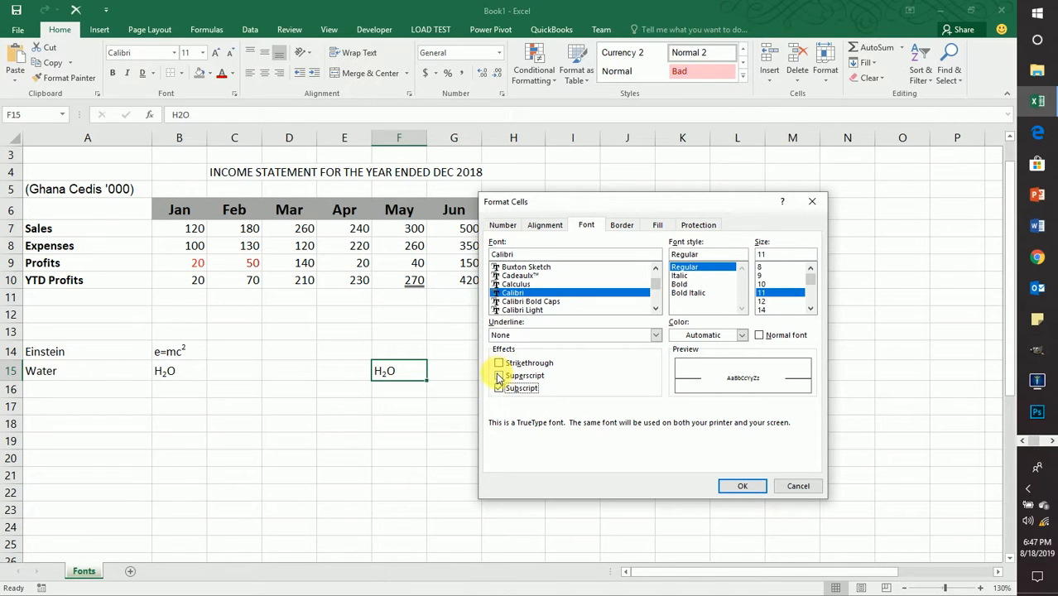
pyautogui.click(499, 377)
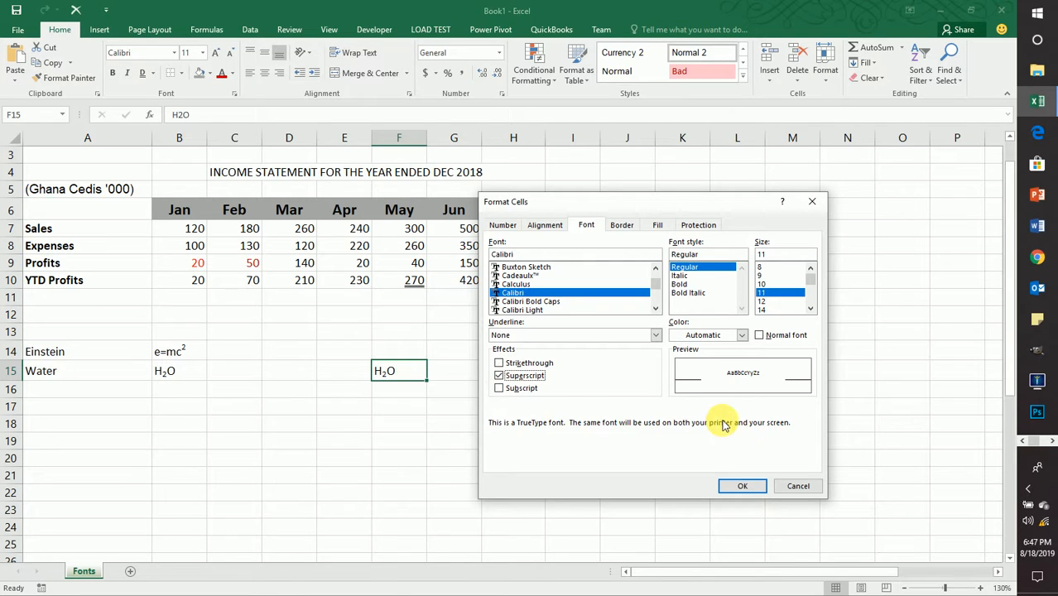
pyautogui.click(742, 485)
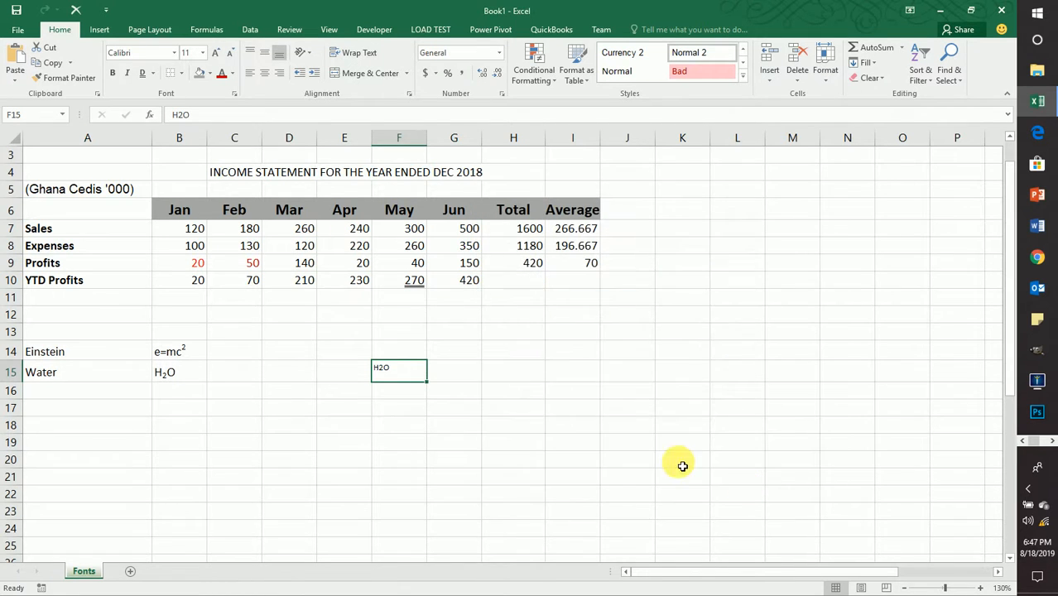
pyautogui.click(623, 441)
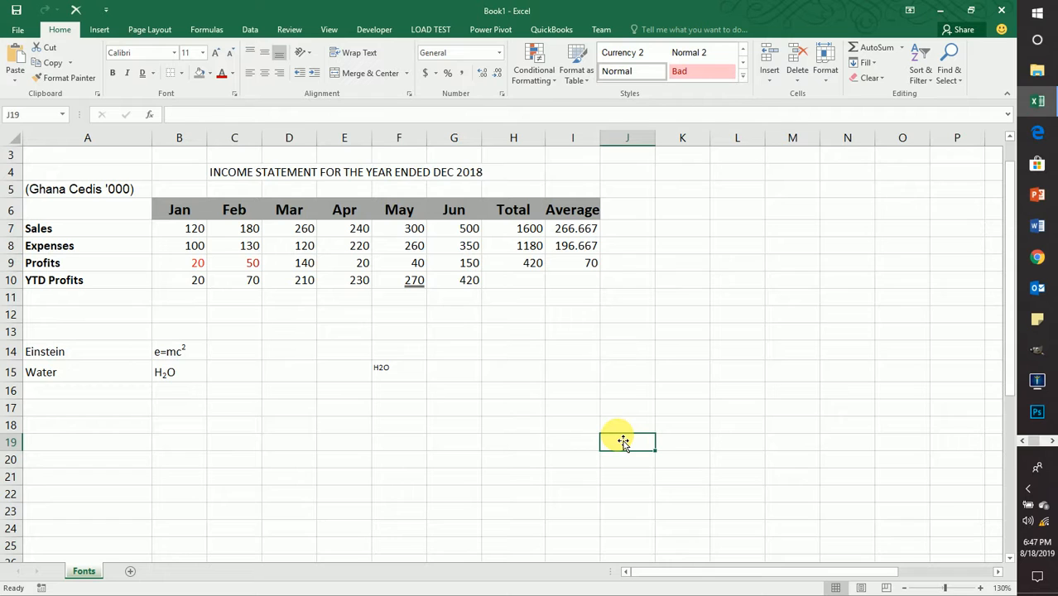
pyautogui.click(400, 379)
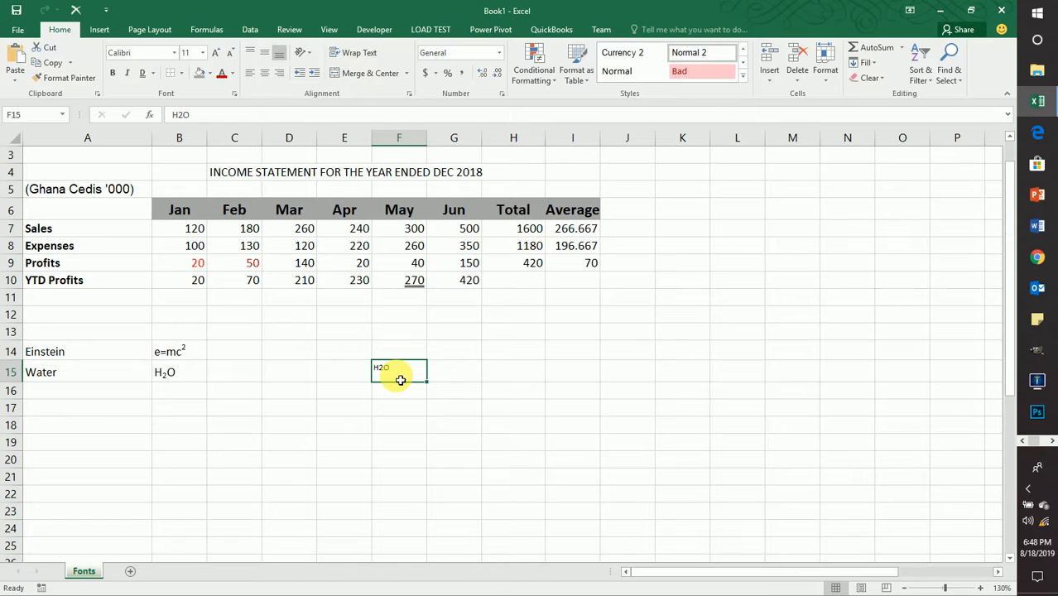
pyautogui.hotkey('ctrl', 'z')
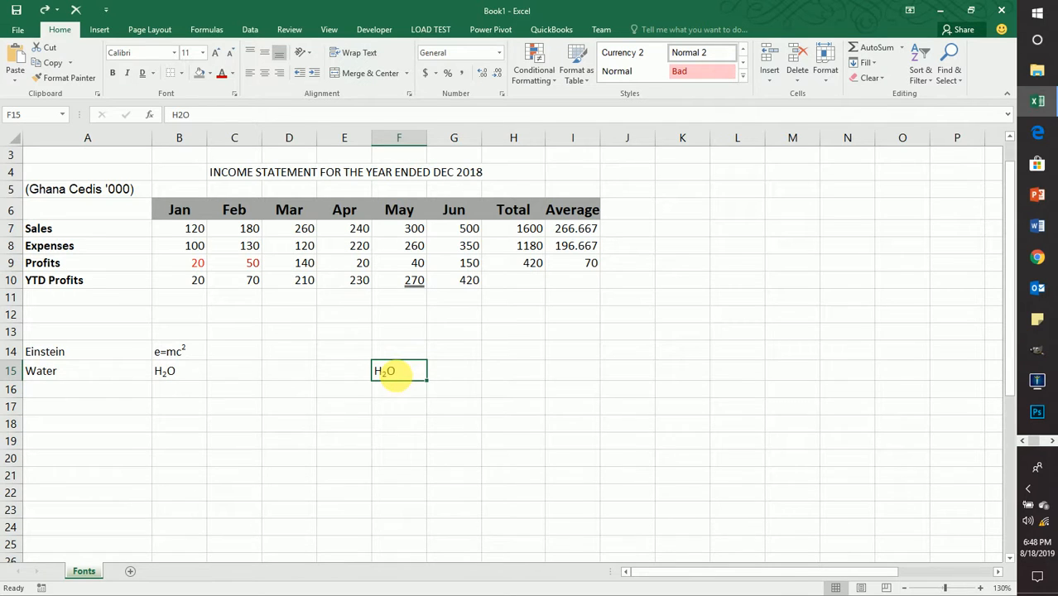
# Enter the text e=mc2 in cell H15, in the same row as the Water label.
pyautogui.click(511, 378)
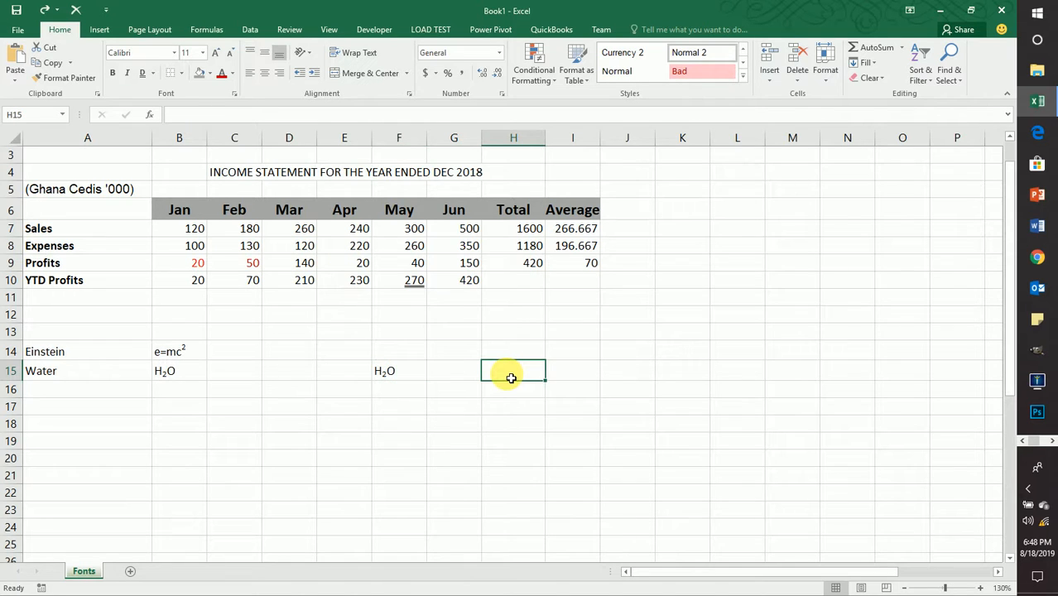
pyautogui.write('e=m')
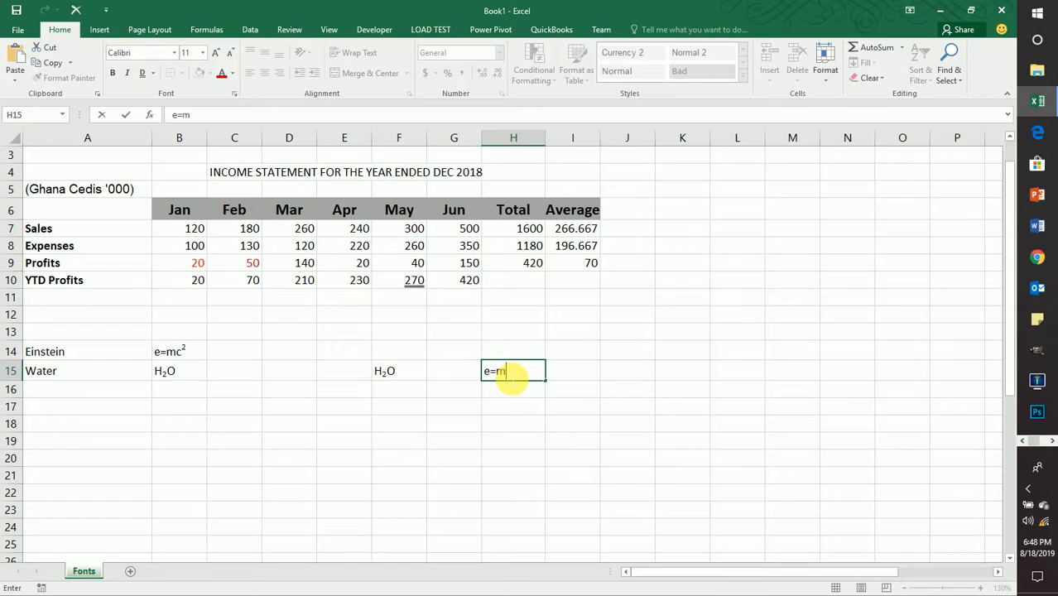
pyautogui.write('s2')
pyautogui.press('BackSpace')
pyautogui.press('BackSpace')
pyautogui.write('c')
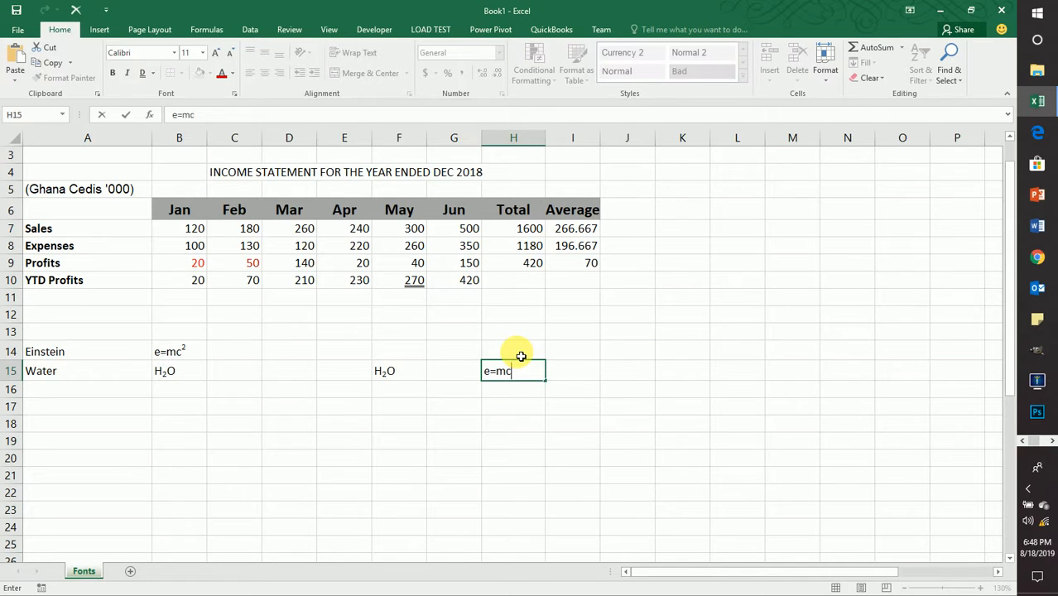
pyautogui.write('2')
pyautogui.press('Return')
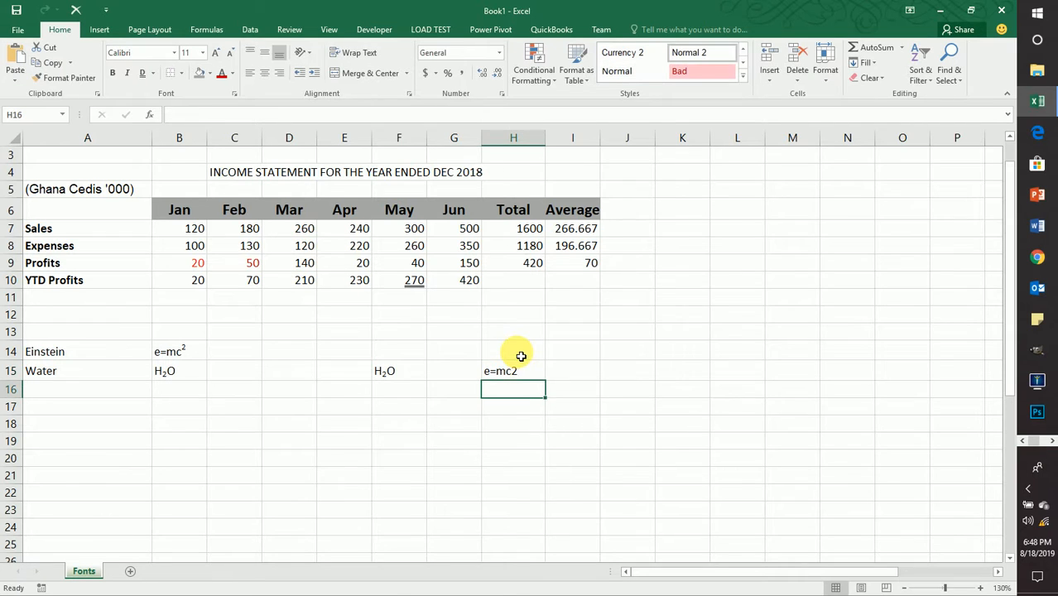
# Format only the 2 in the e=mc2 text of cell H15 as superscript.
pyautogui.click(524, 370)
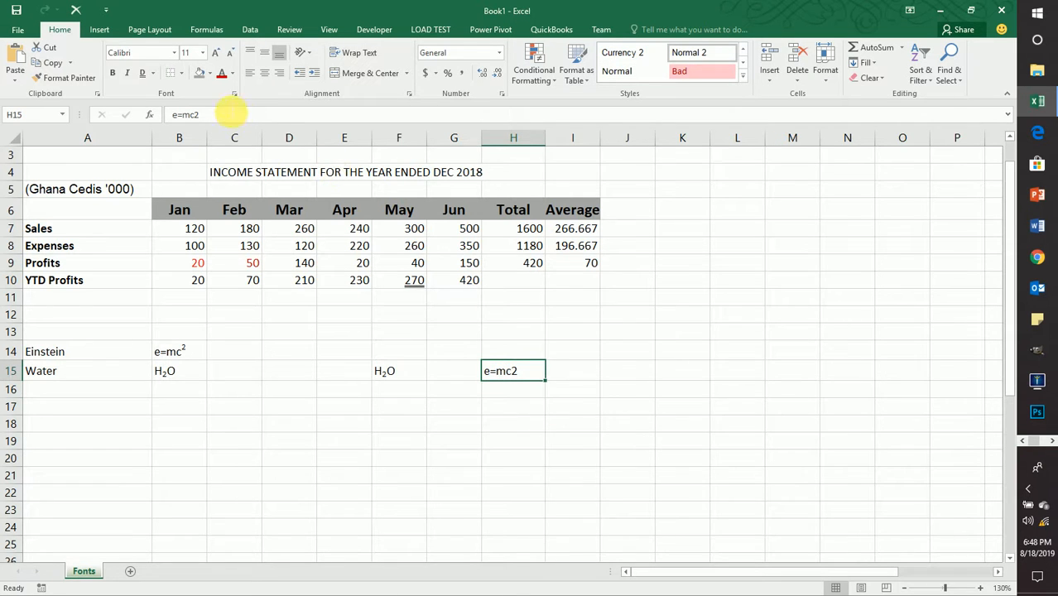
pyautogui.doubleClick(525, 371)
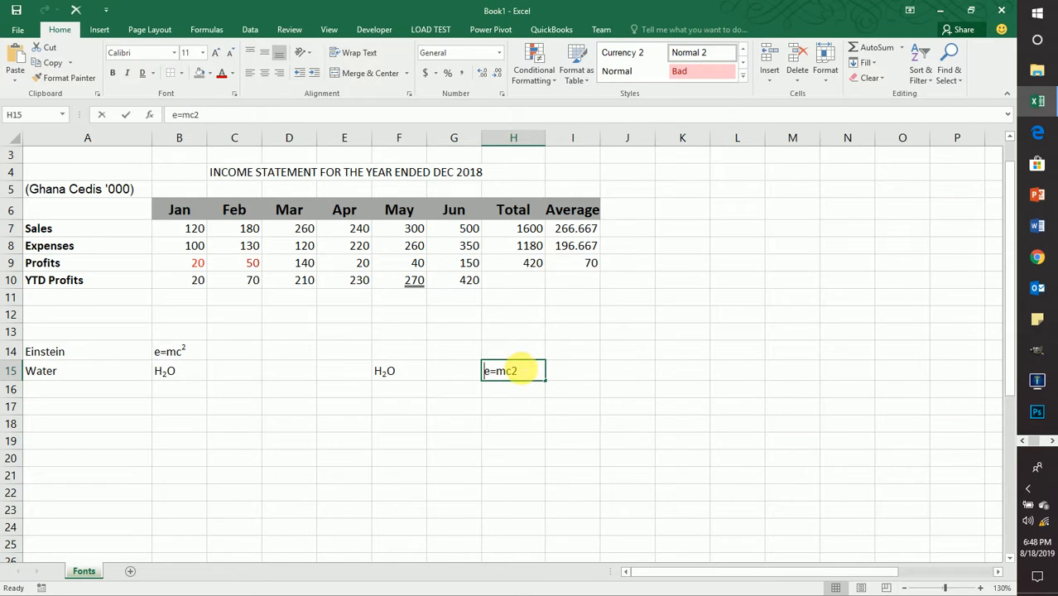
pyautogui.moveTo(525, 372); pyautogui.dragTo(513, 372)
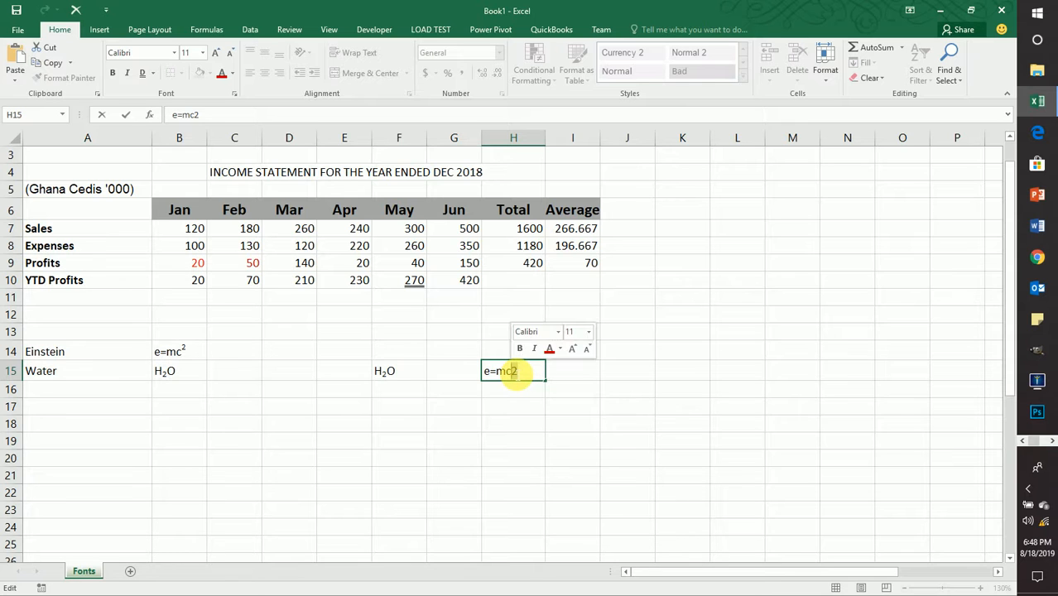
pyautogui.rightClick(513, 372)
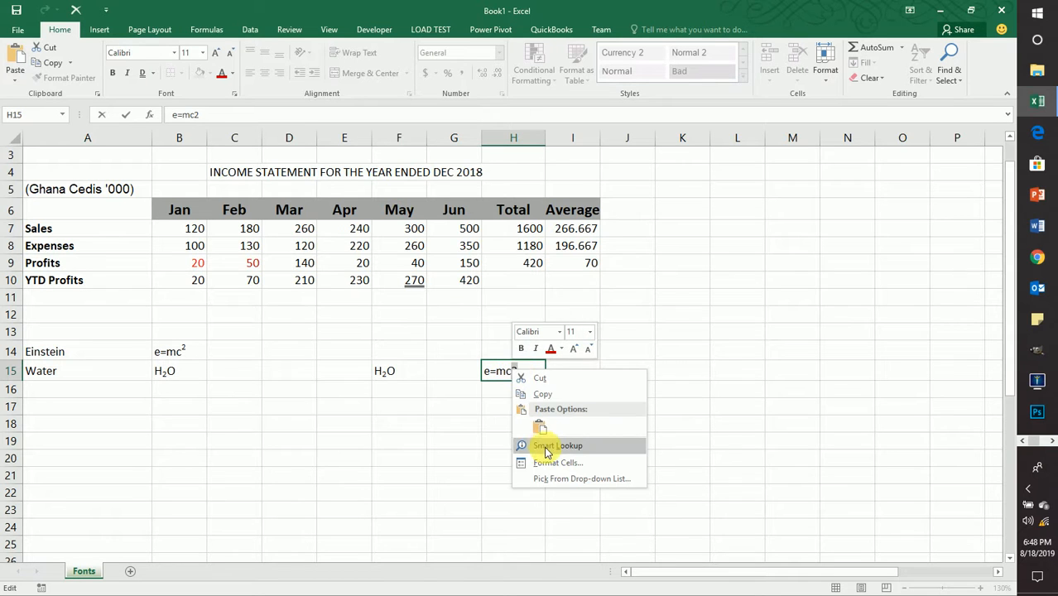
pyautogui.click(557, 464)
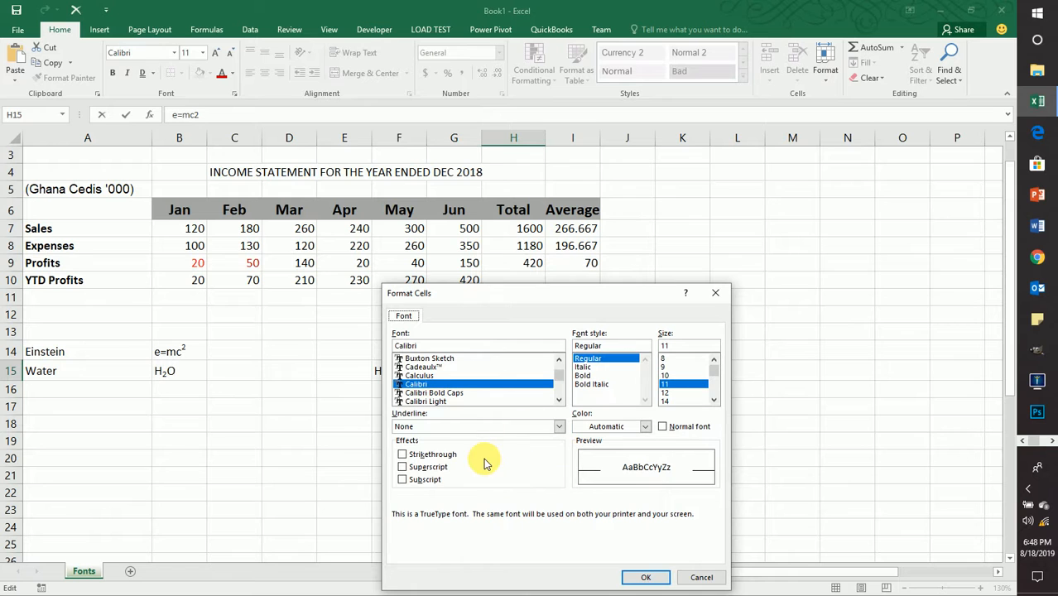
pyautogui.click(402, 467)
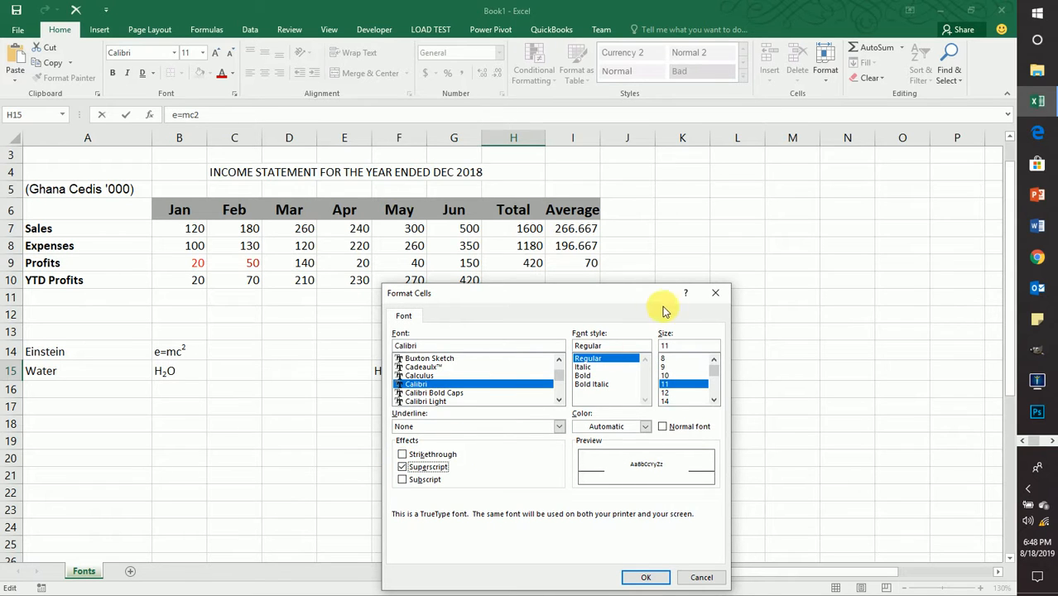
pyautogui.moveTo(632, 295); pyautogui.dragTo(867, 211)
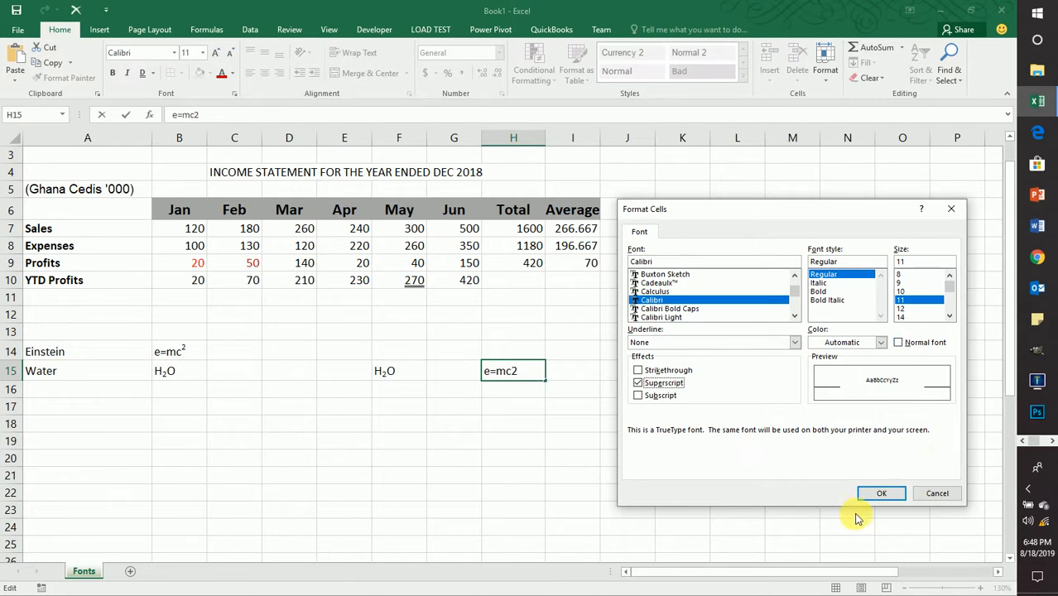
pyautogui.click(878, 495)
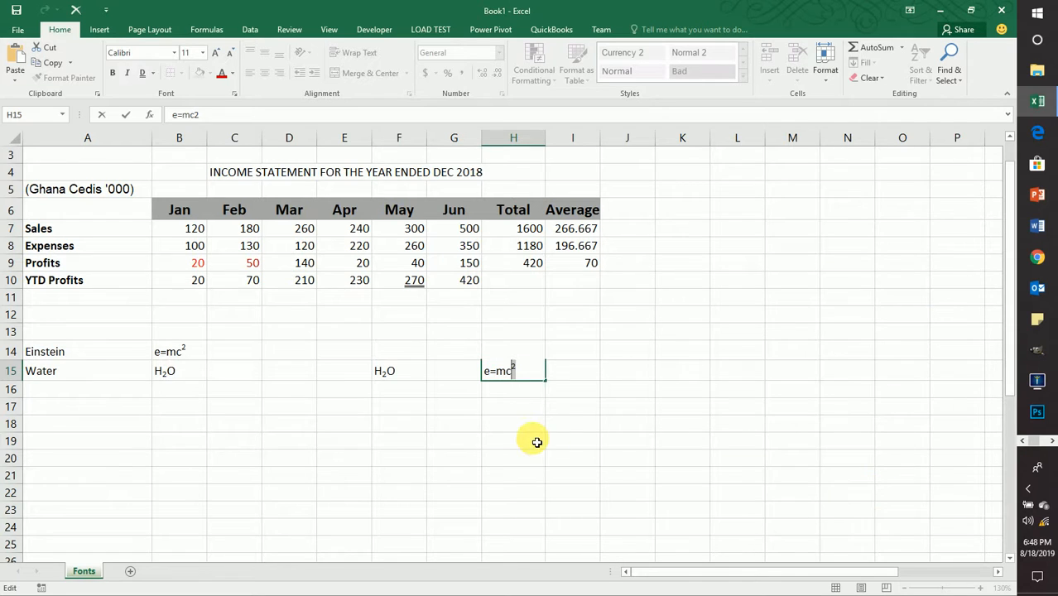
pyautogui.moveTo(574, 427); pyautogui.dragTo(578, 412)
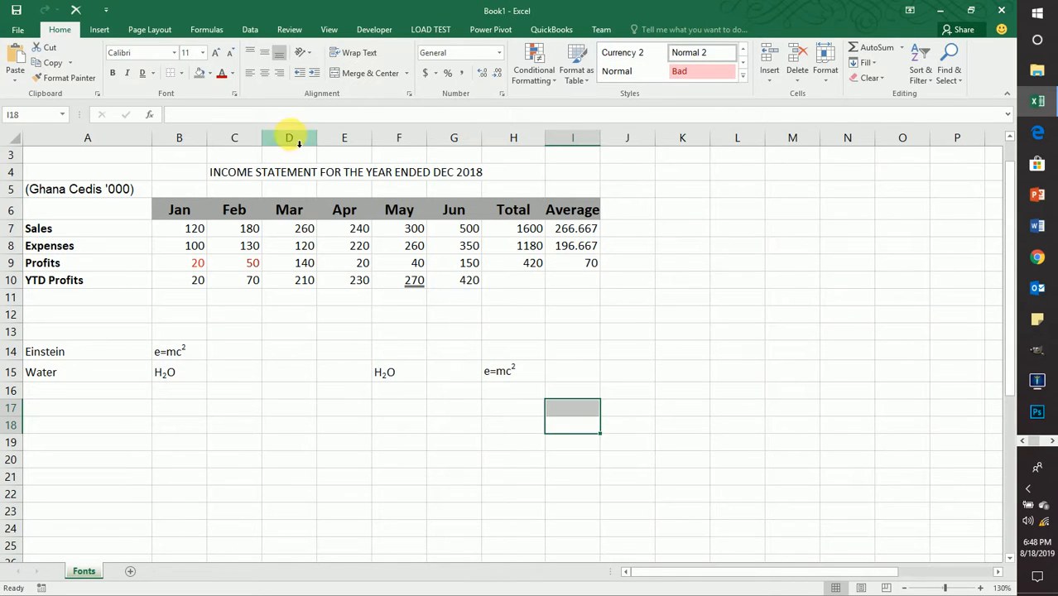
# Review the Format Cells font effects for the empty cells I17:I18 without changing any setting.
pyautogui.click(234, 94)
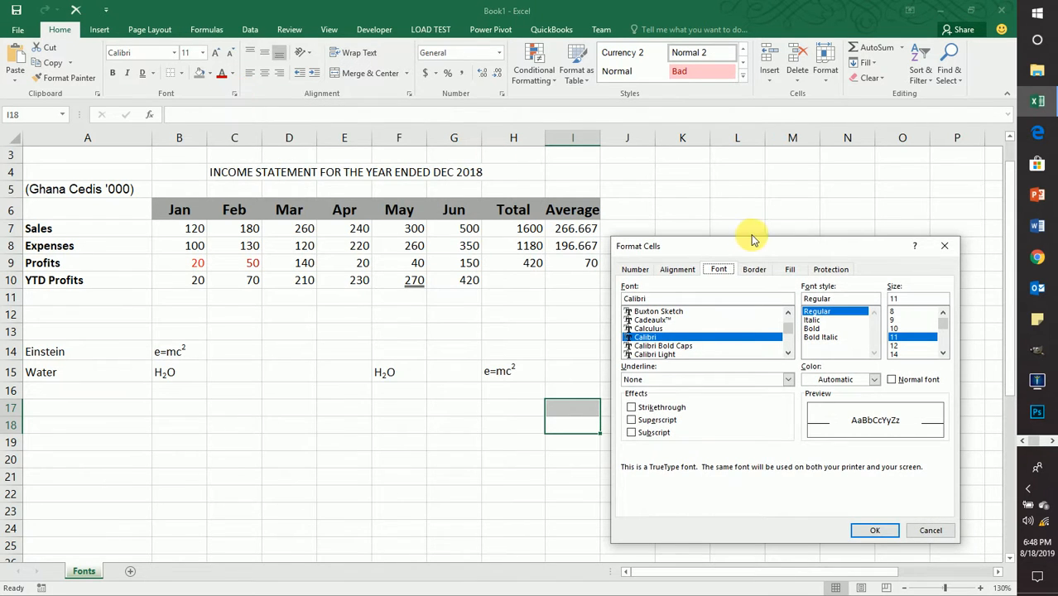
pyautogui.moveTo(760, 246); pyautogui.dragTo(740, 33)
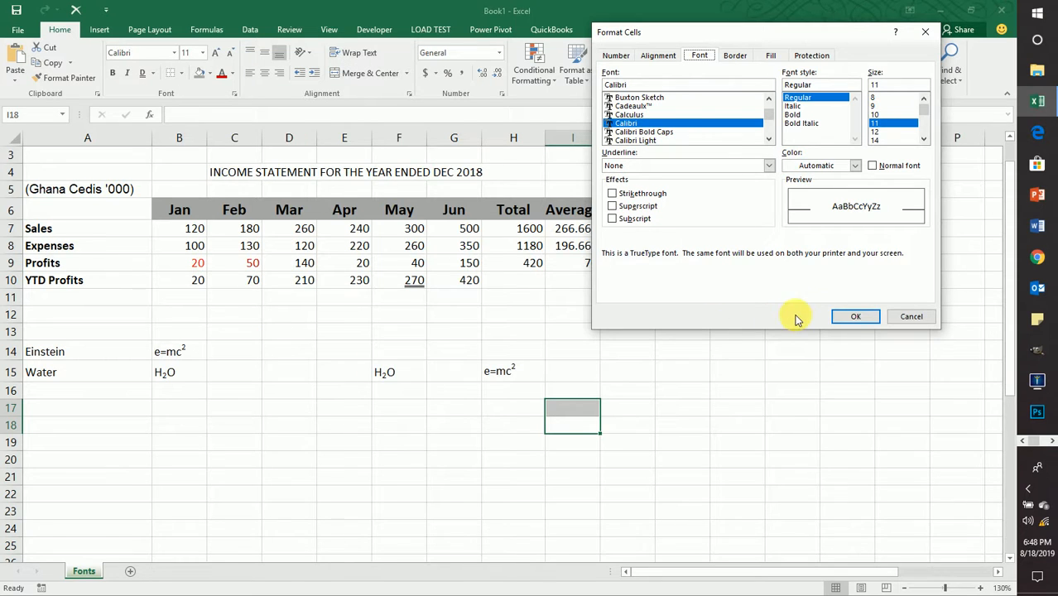
pyautogui.click(844, 316)
pyautogui.click(324, 426)
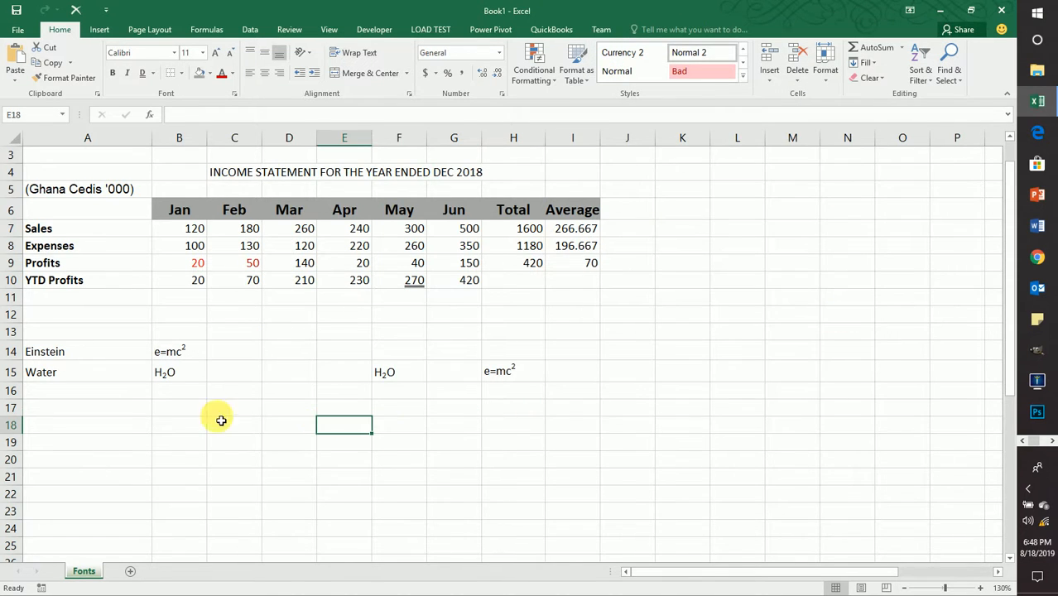
pyautogui.click(171, 411)
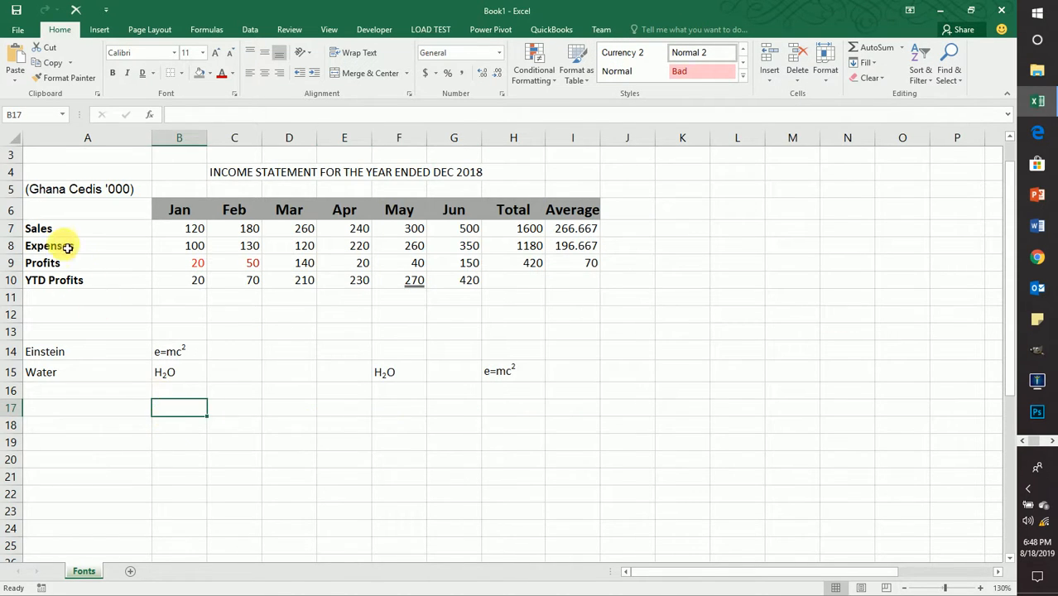
# Apply the Strikethrough effect to the Profits label in cell A9.
pyautogui.click(56, 264)
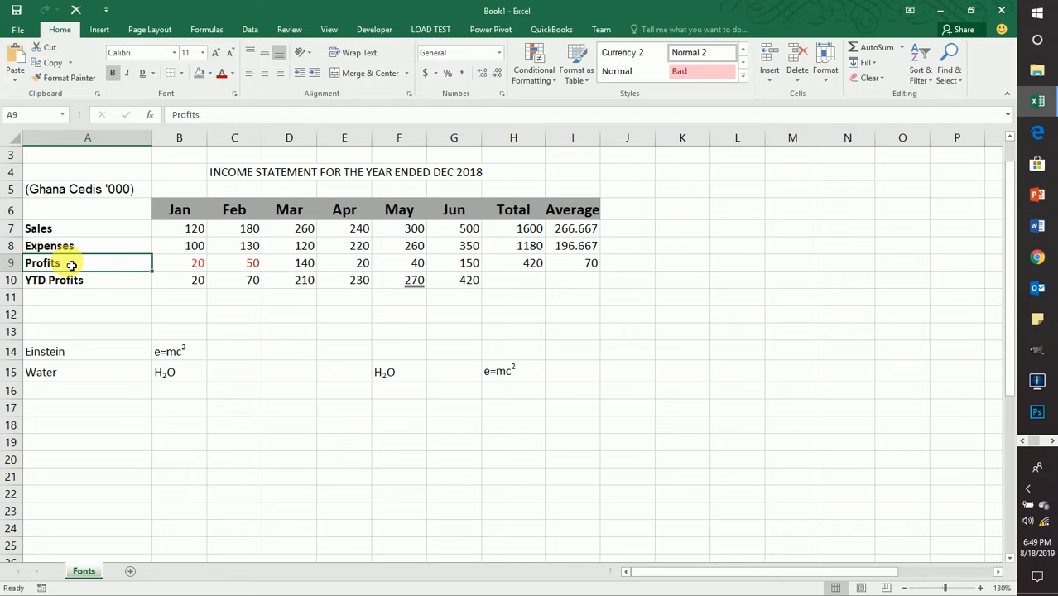
pyautogui.click(72, 266)
pyautogui.rightClick(72, 265)
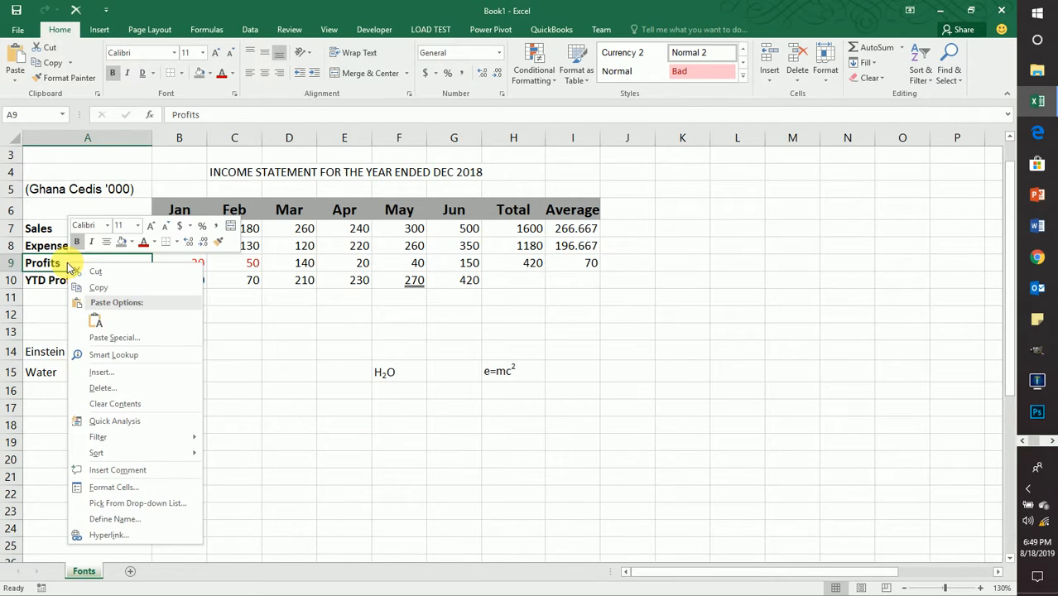
pyautogui.click(124, 488)
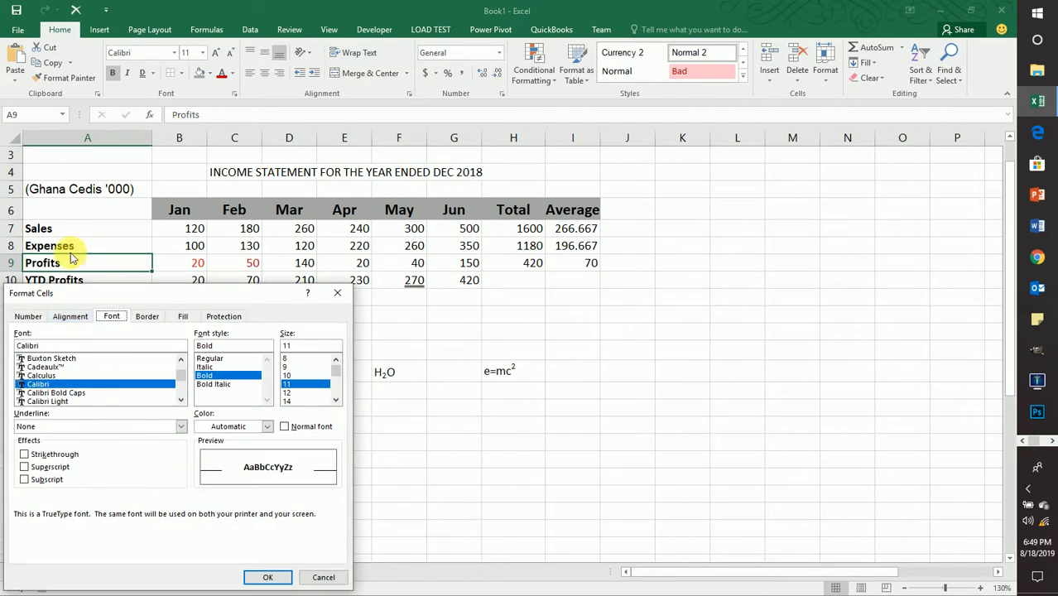
pyautogui.moveTo(147, 293); pyautogui.dragTo(538, 182)
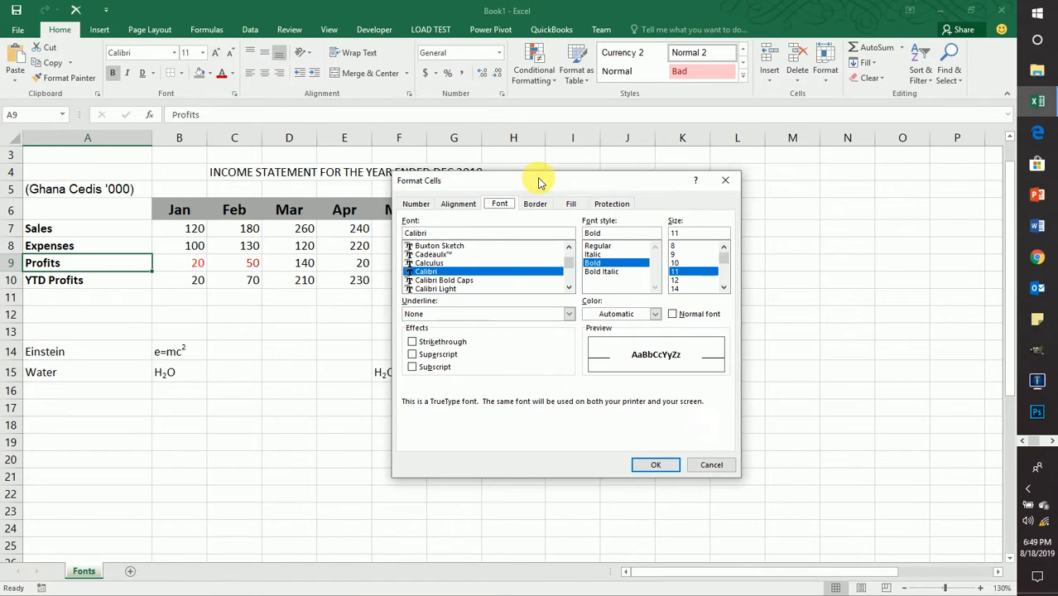
pyautogui.click(412, 342)
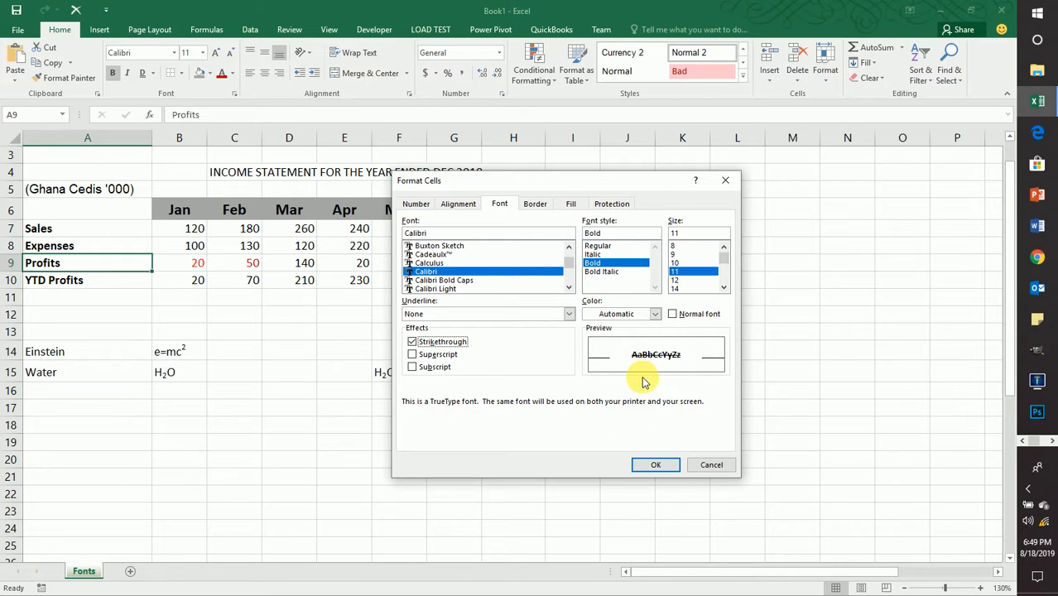
pyautogui.click(655, 464)
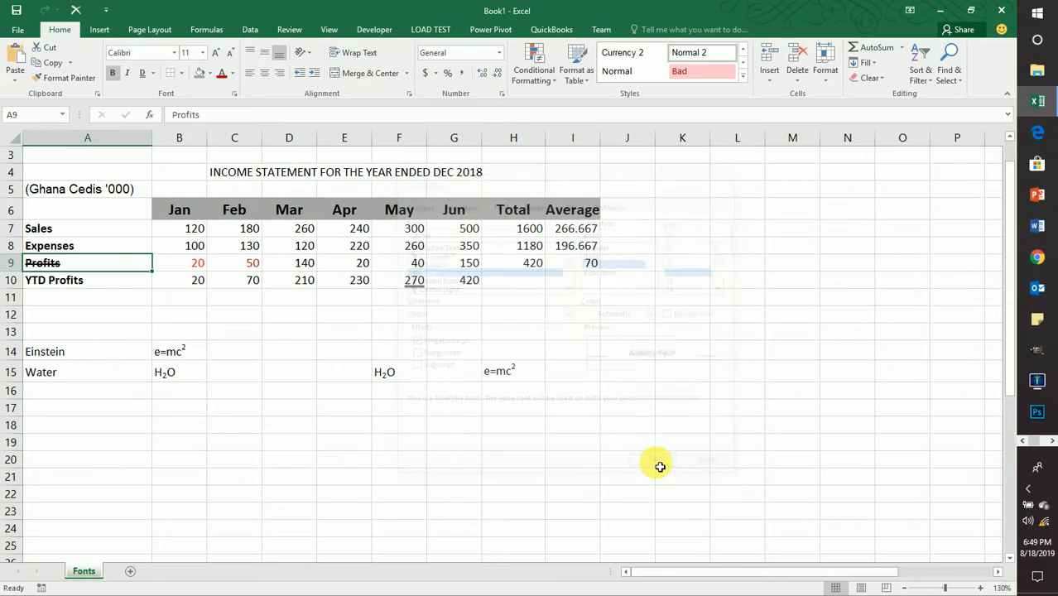
pyautogui.click(357, 423)
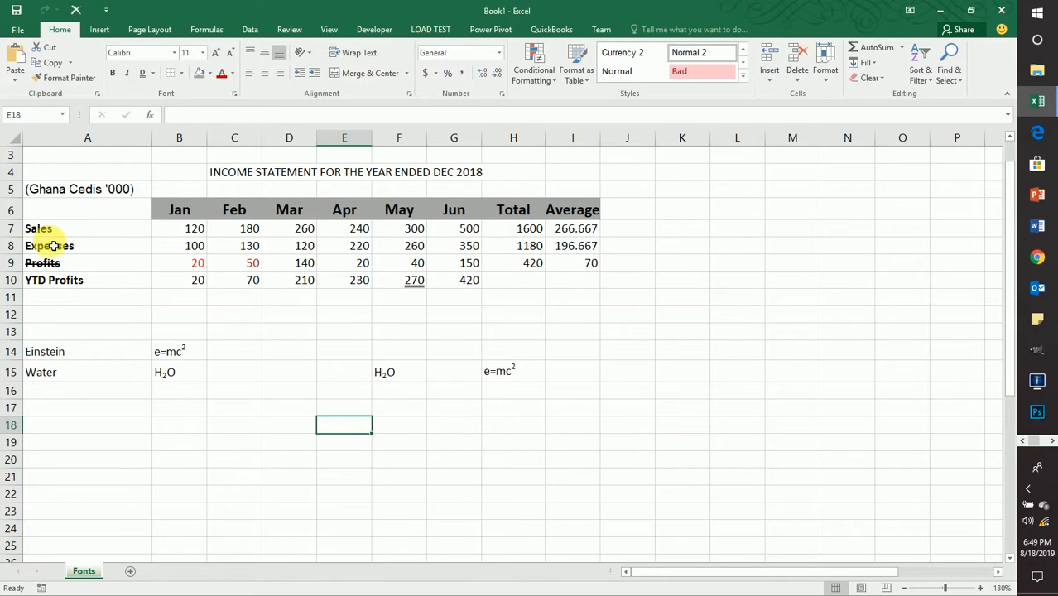
# Examine the underline, border, fill color, font color and Format Cells font options for the Profits label without changing them.
pyautogui.click(88, 269)
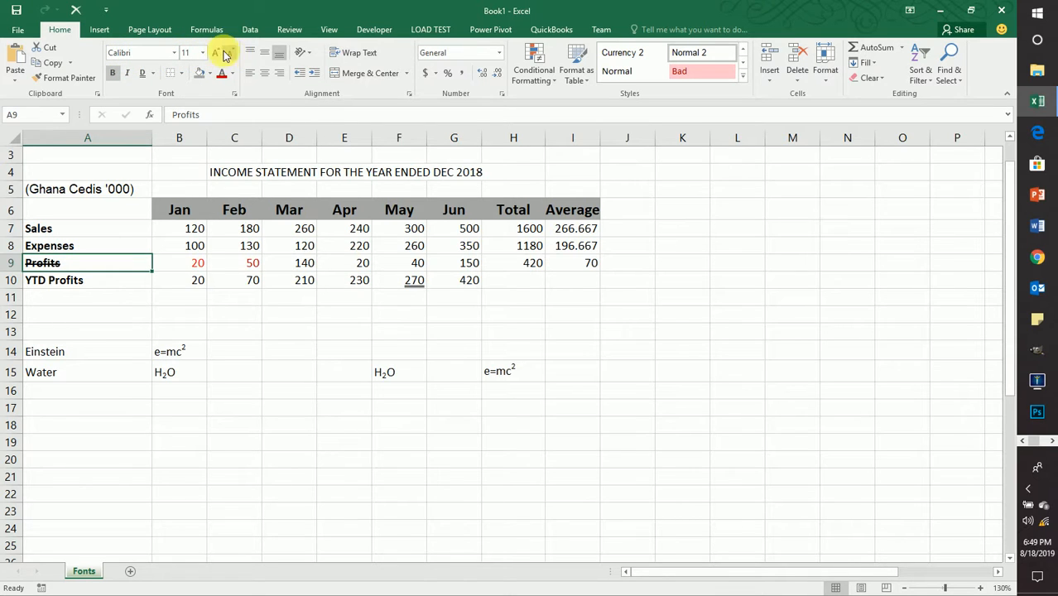
pyautogui.click(153, 74)
pyautogui.click(153, 75)
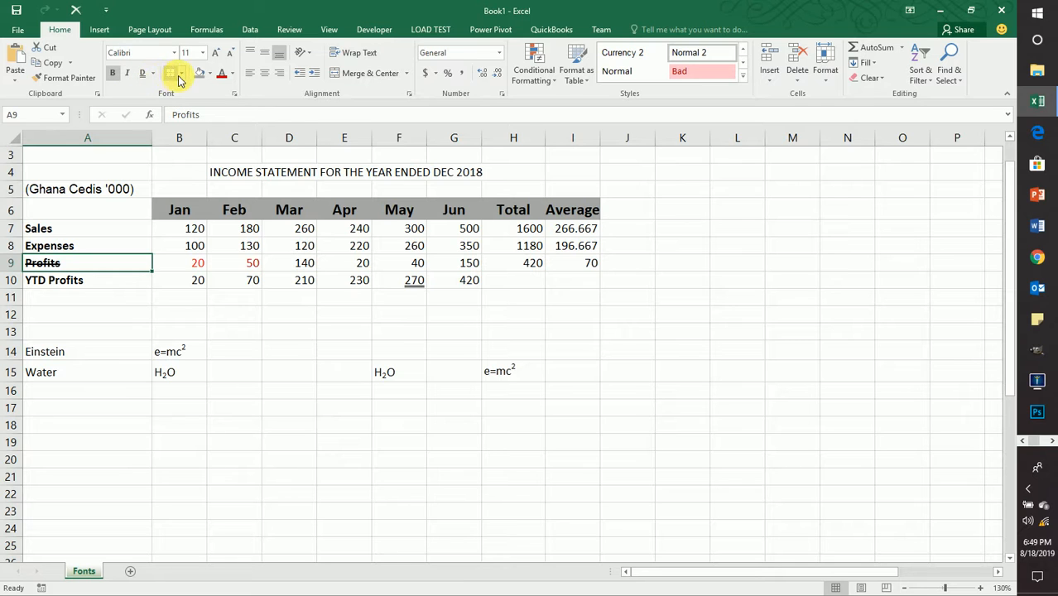
pyautogui.click(181, 74)
pyautogui.click(209, 74)
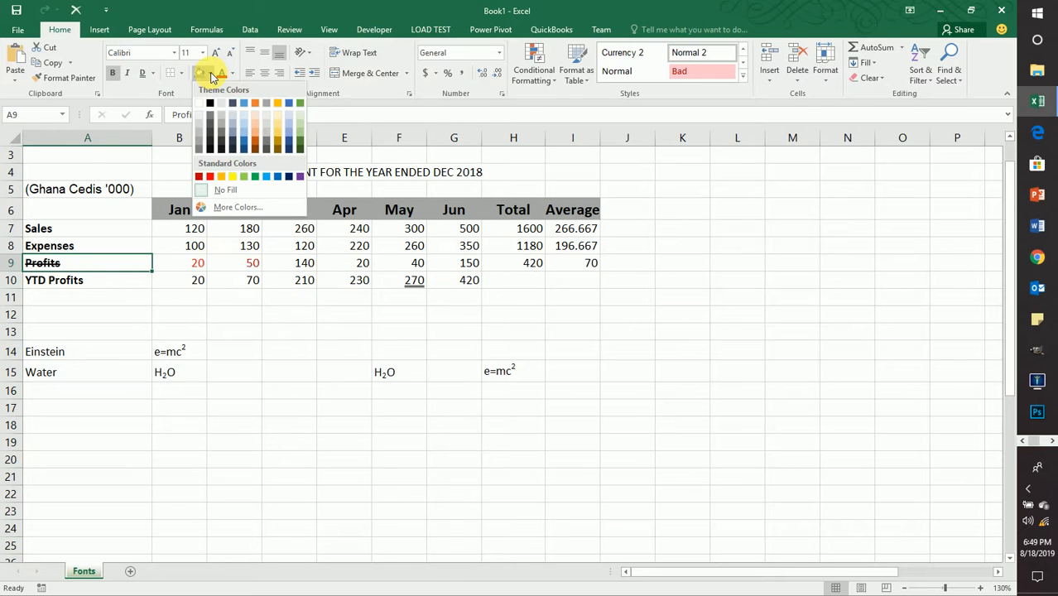
pyautogui.click(210, 75)
pyautogui.click(232, 74)
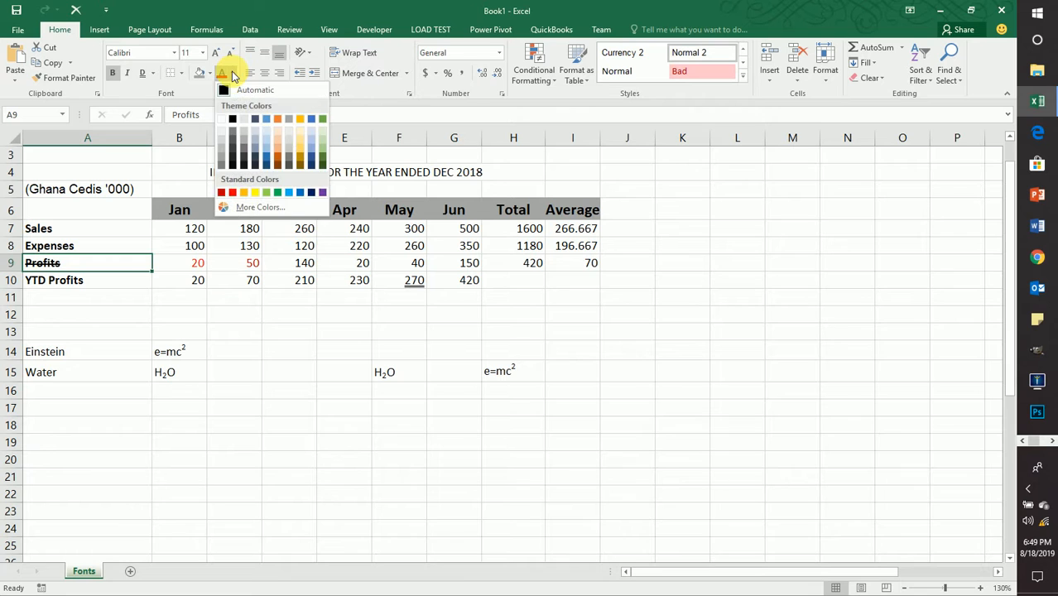
pyautogui.click(232, 75)
pyautogui.click(235, 96)
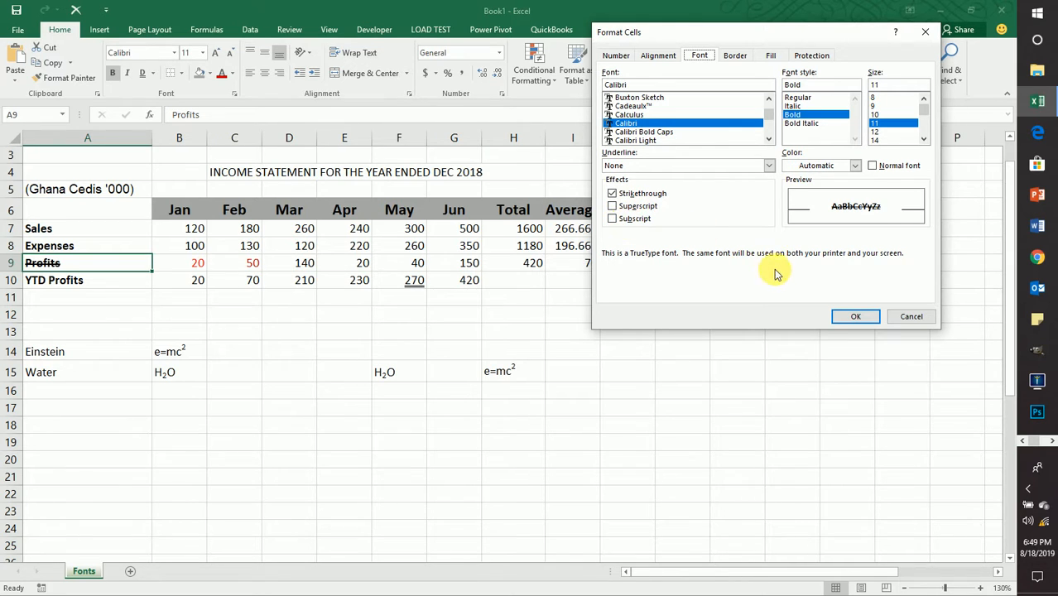
pyautogui.click(859, 317)
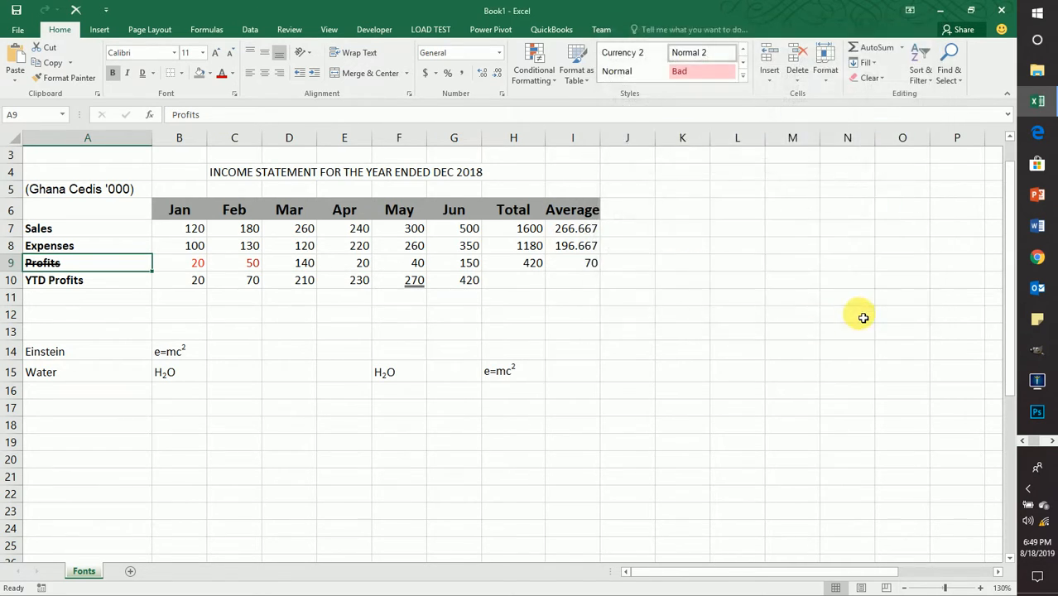
pyautogui.click(582, 335)
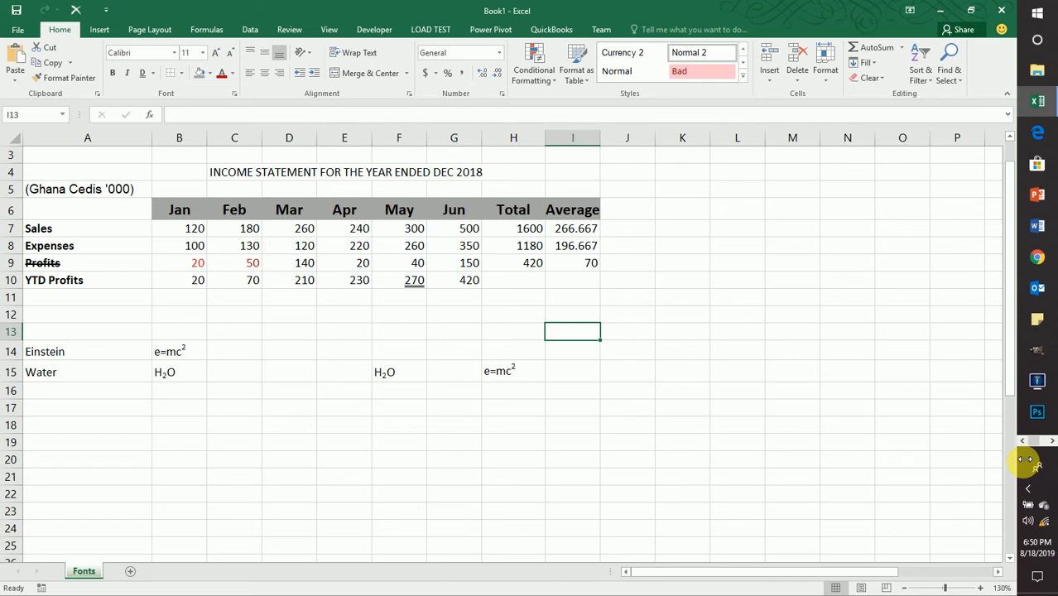
pyautogui.hotkey('alt', 'Tab')
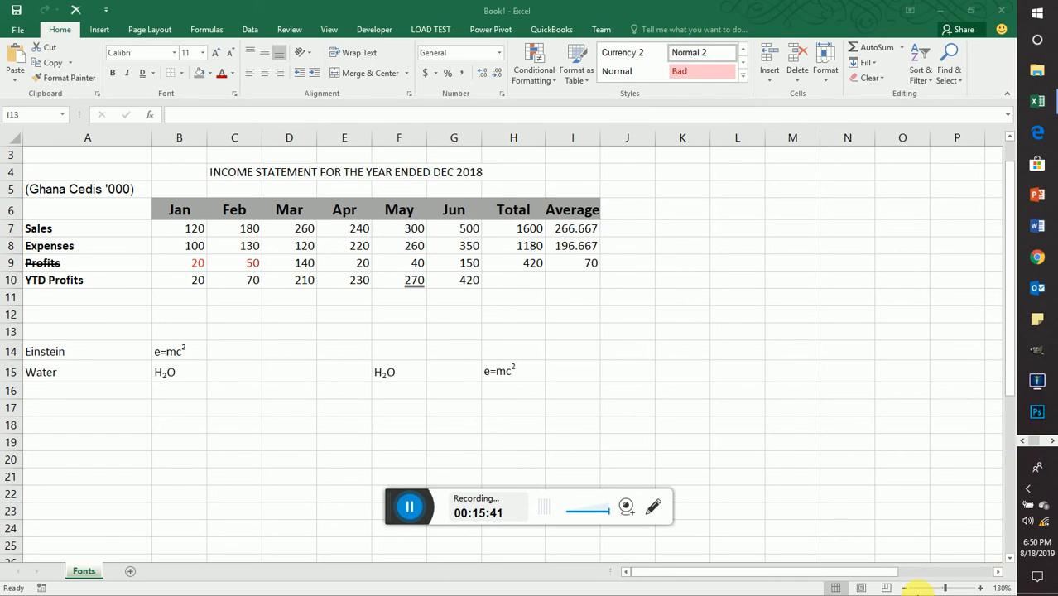